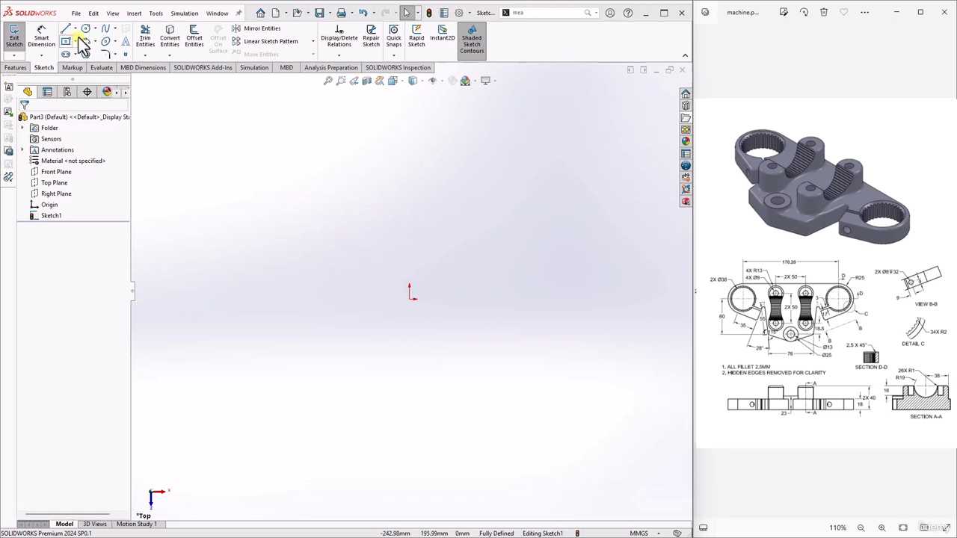
# Sketch a vertical construction centerline running upward from the origin.
pyautogui.click(74, 28)
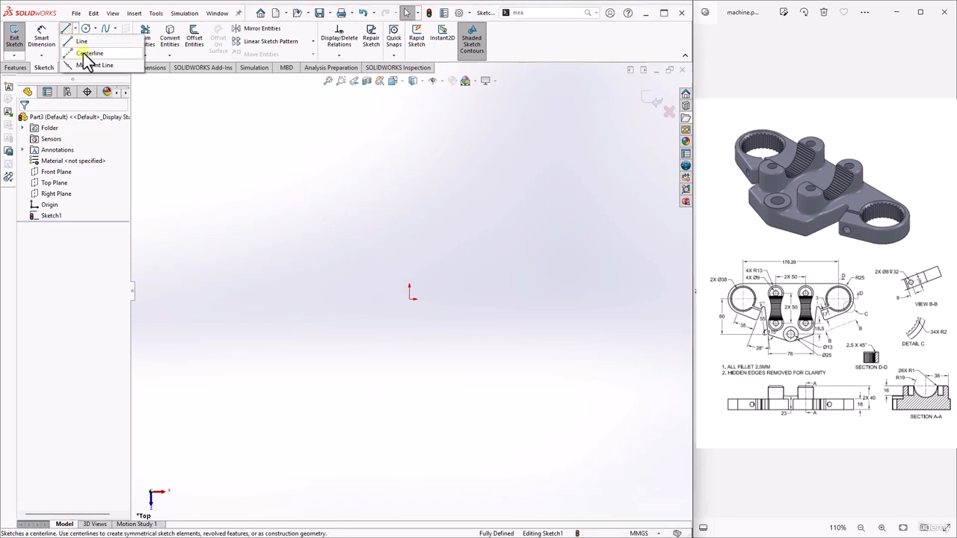
pyautogui.click(88, 54)
pyautogui.click(409, 299)
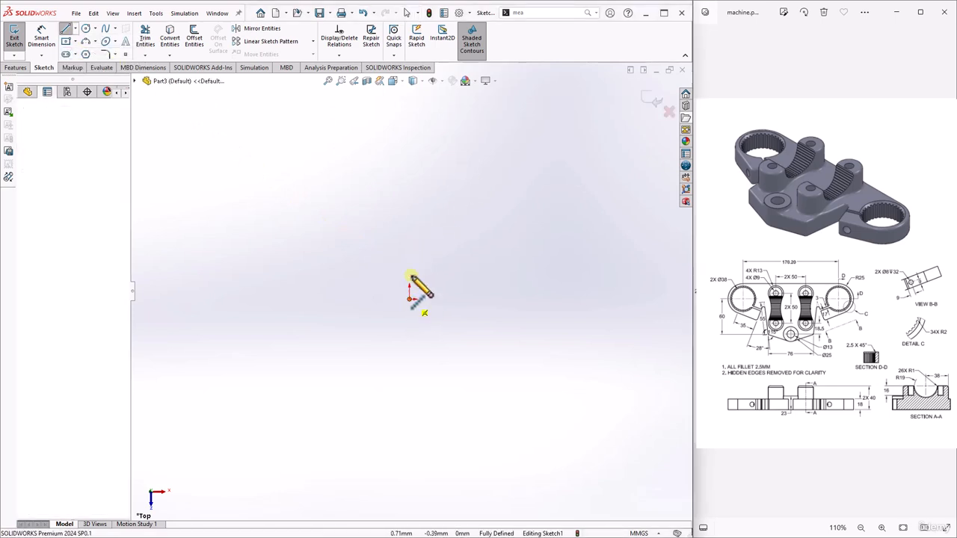
pyautogui.click(409, 105)
pyautogui.press('Escape')
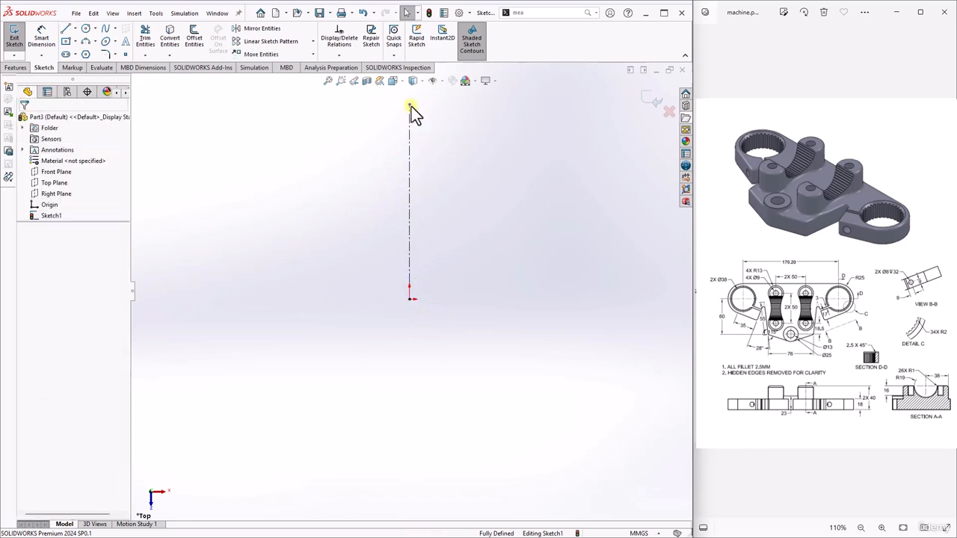
# Sketch two concentric circles centred on the origin, about 43 mm and about 20 mm in diameter.
pyautogui.click(96, 27)
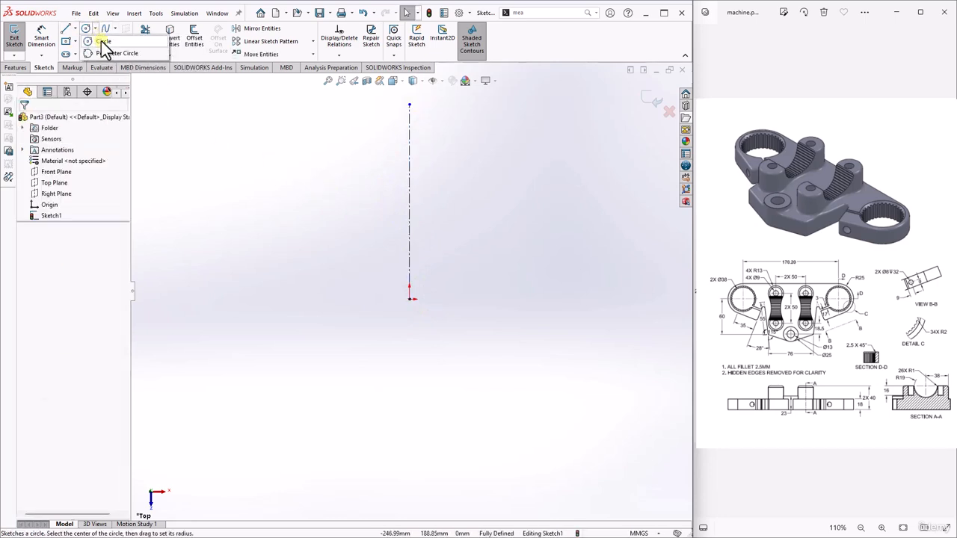
pyautogui.click(103, 41)
pyautogui.click(410, 299)
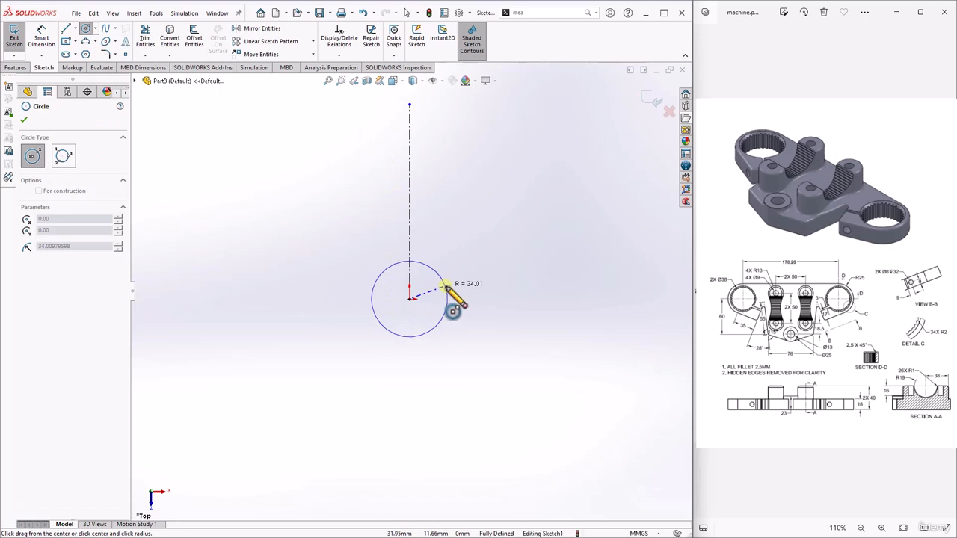
pyautogui.click(432, 292)
pyautogui.click(409, 299)
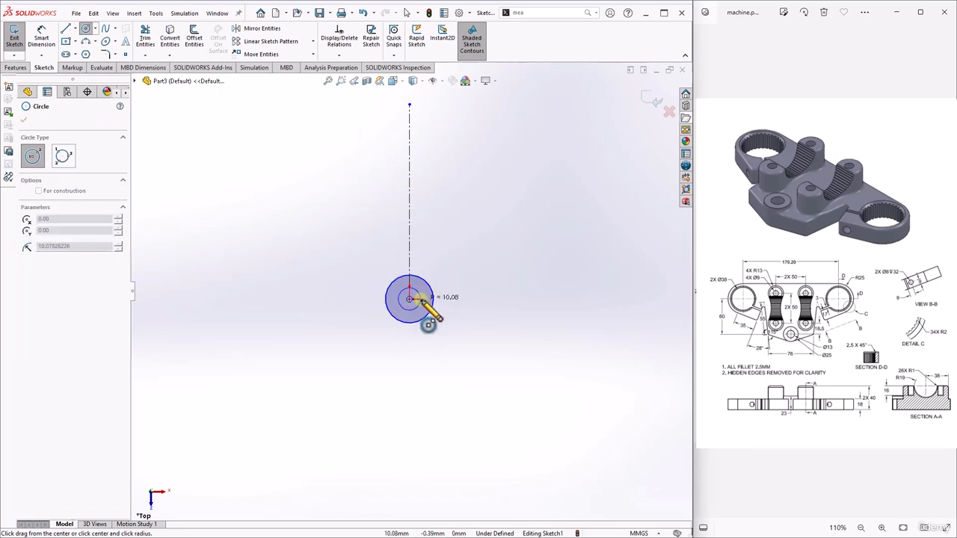
pyautogui.click(420, 299)
# Dimension the concentric circles at the origin with diameters of 13 mm for the inner and 25 mm for the outer.
pyautogui.click(41, 39)
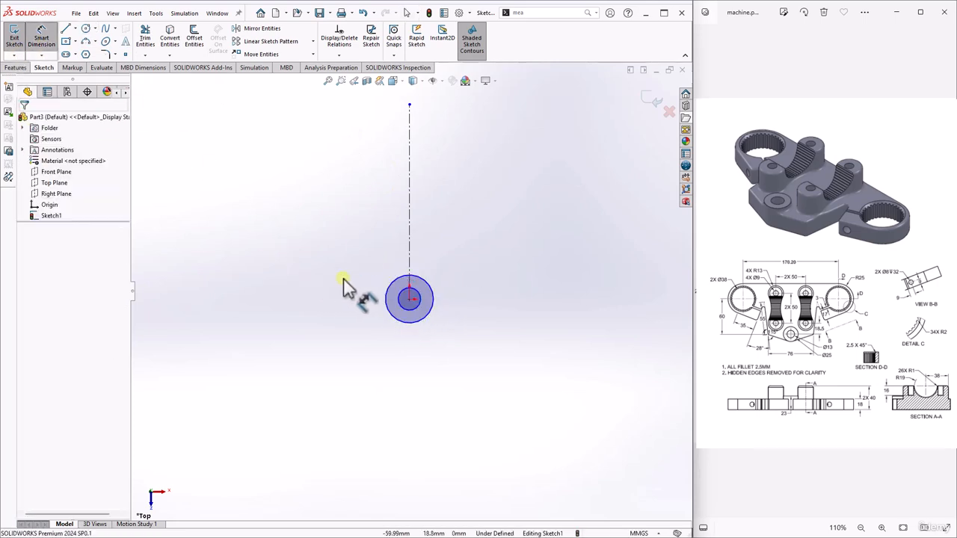
pyautogui.click(418, 307)
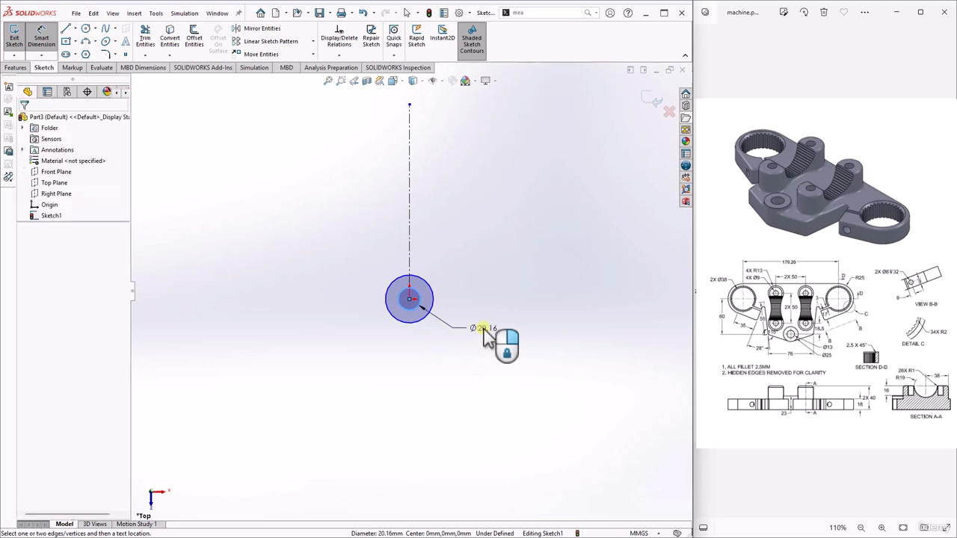
pyautogui.click(485, 335)
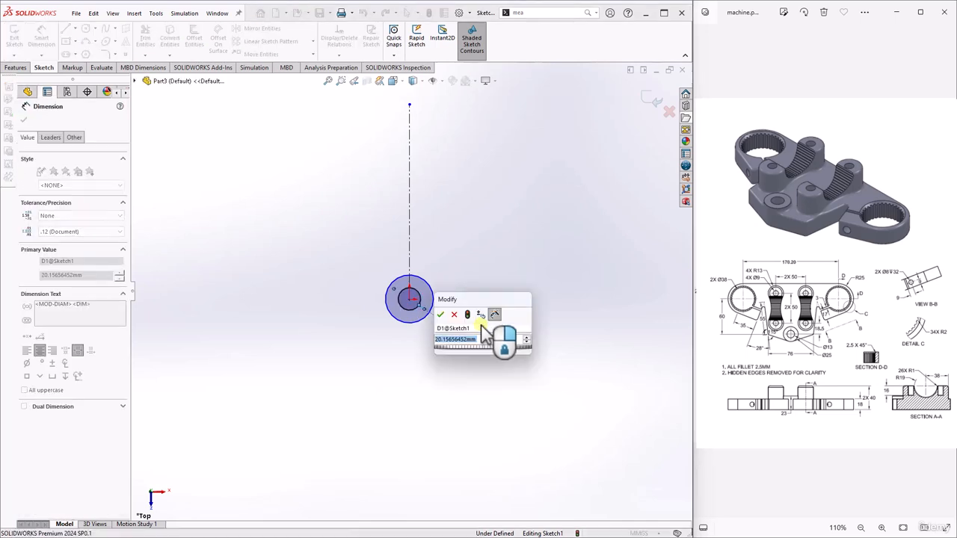
pyautogui.write('13')
pyautogui.press('Return')
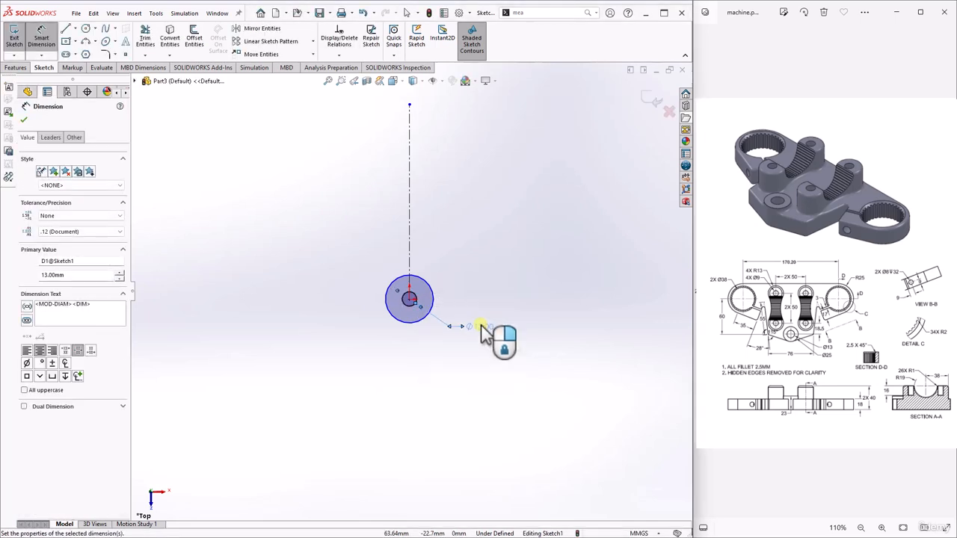
pyautogui.click(423, 322)
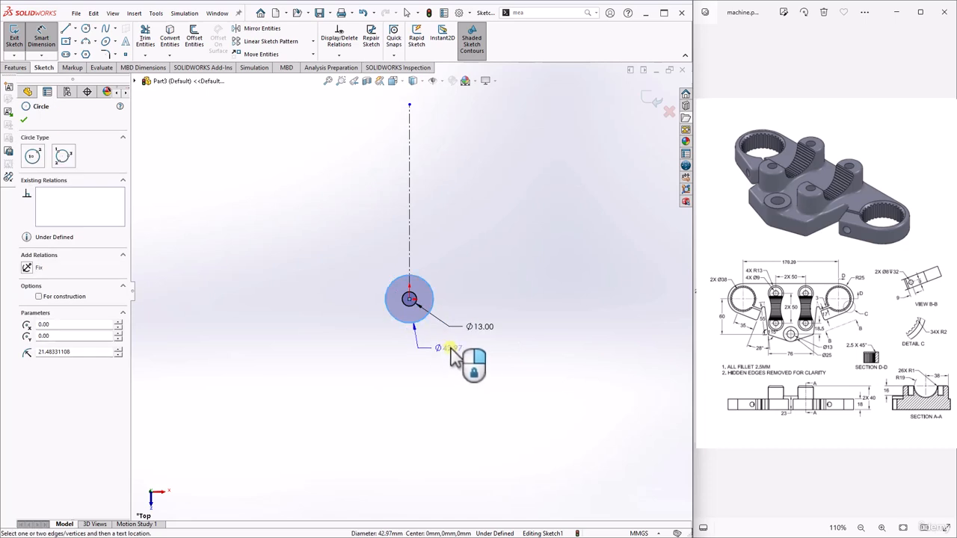
pyautogui.click(461, 354)
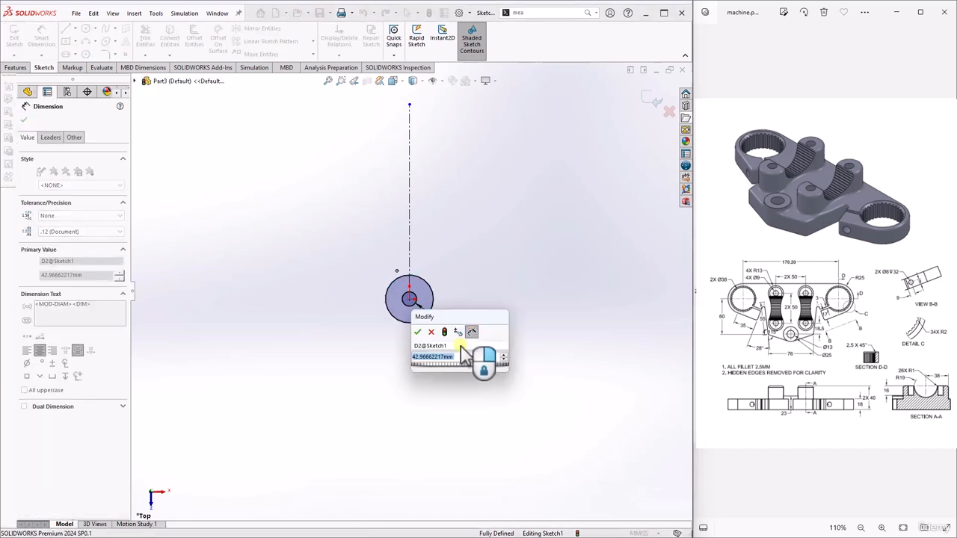
pyautogui.write('25')
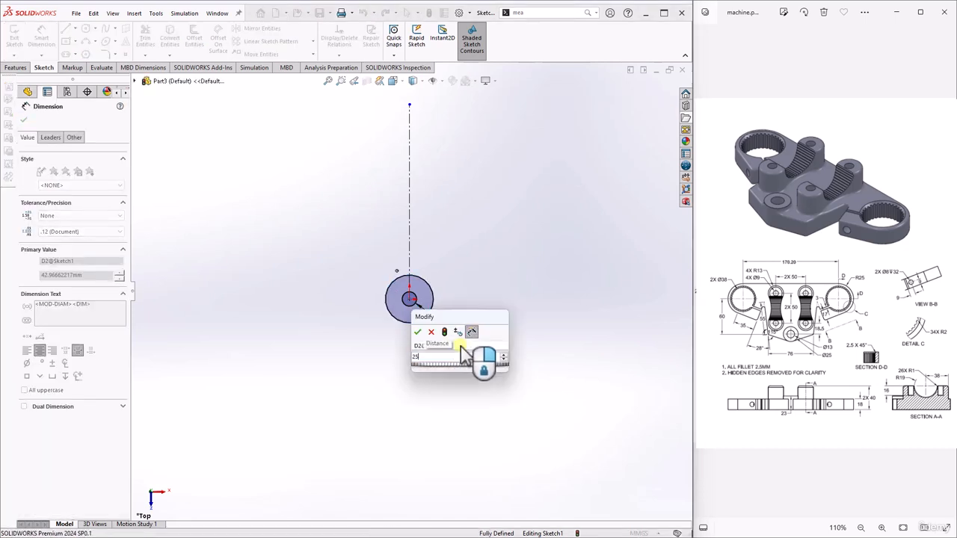
pyautogui.press('Return')
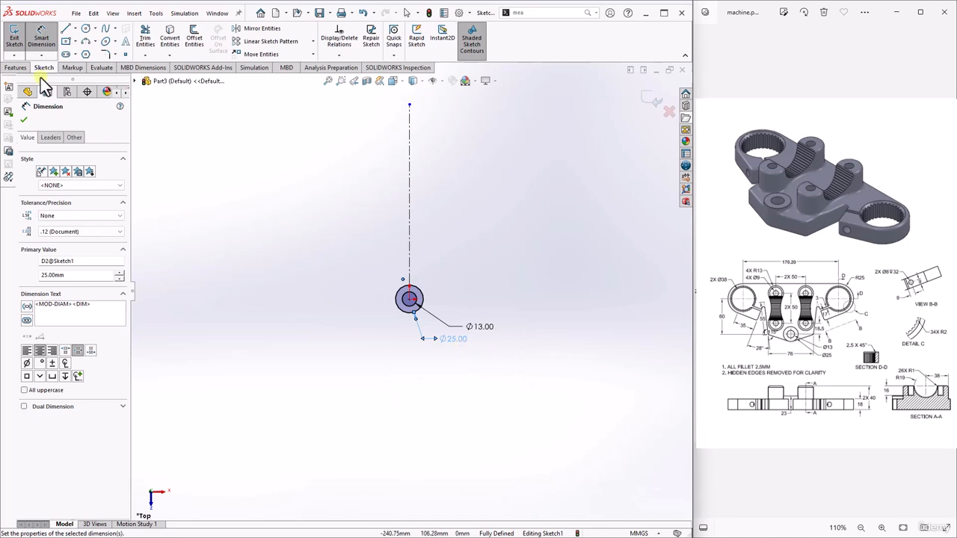
# Sketch four connected lines leftward from the outer circle's lowest point, rising to a peak, dropping to a notch corner and ending higher at the far left.
pyautogui.click(66, 28)
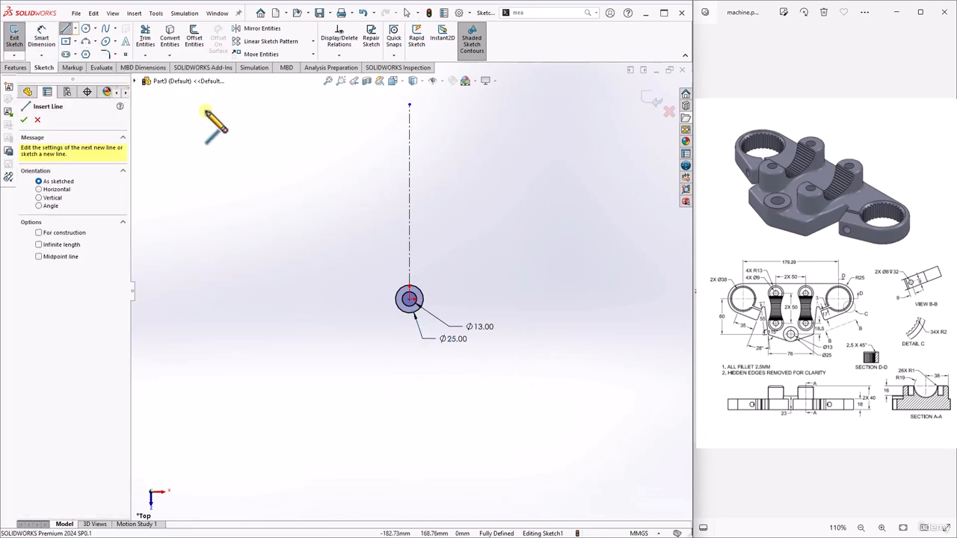
pyautogui.press('Escape')
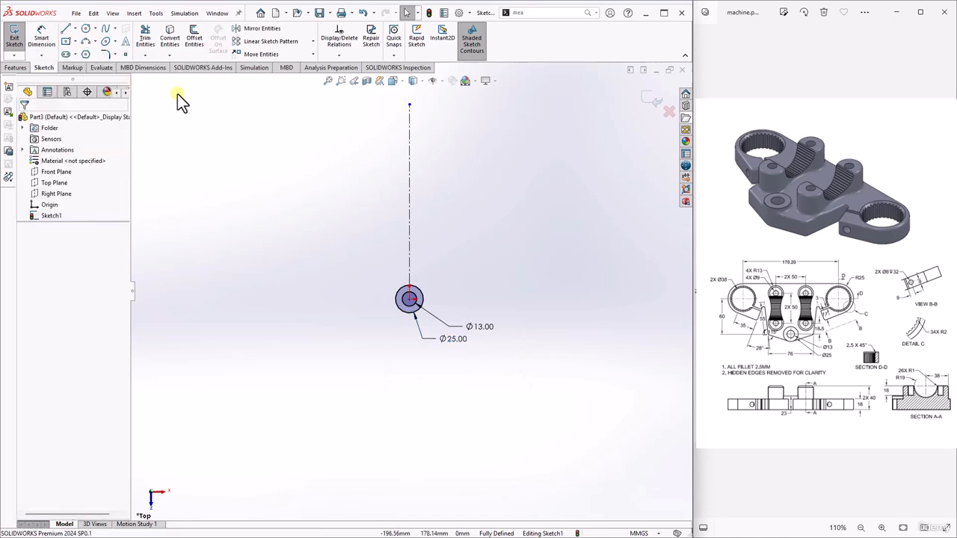
pyautogui.click(76, 31)
pyautogui.click(79, 42)
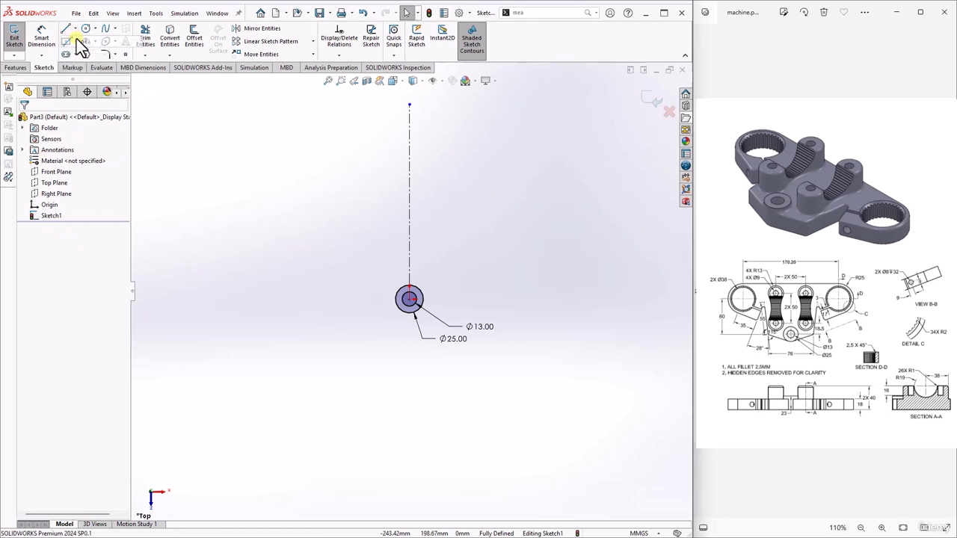
pyautogui.scroll(-3, 407, 321)
pyautogui.scroll(-3, 412, 294)
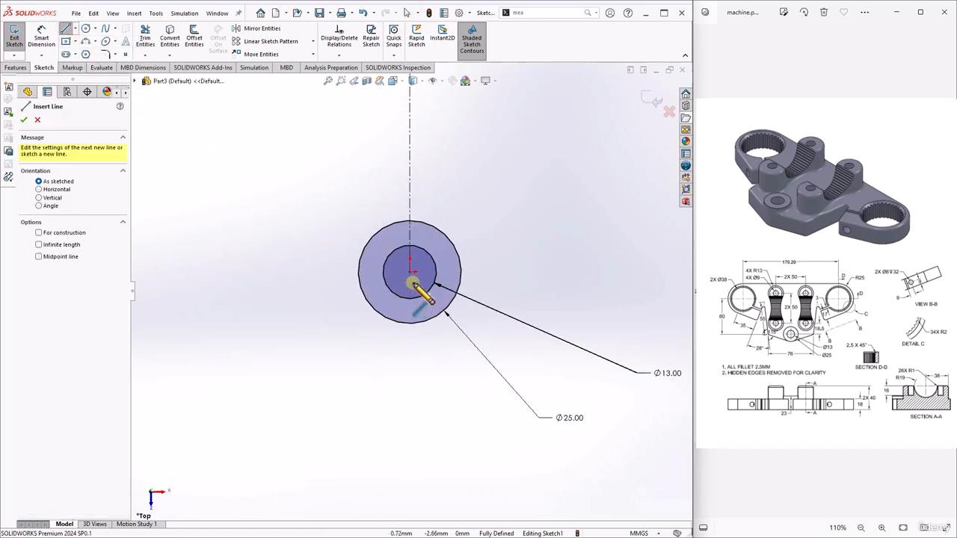
pyautogui.click(408, 324)
pyautogui.scroll(5, 359, 321)
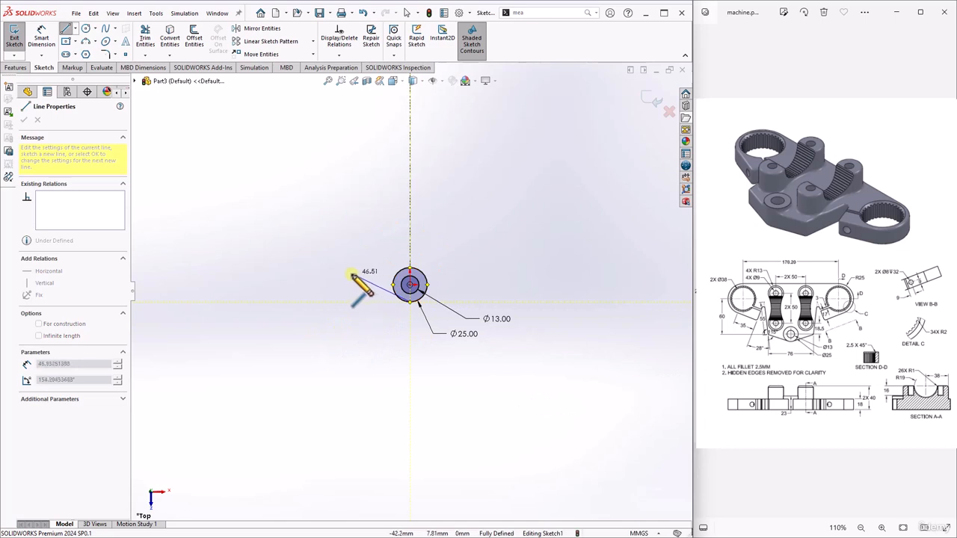
pyautogui.click(347, 284)
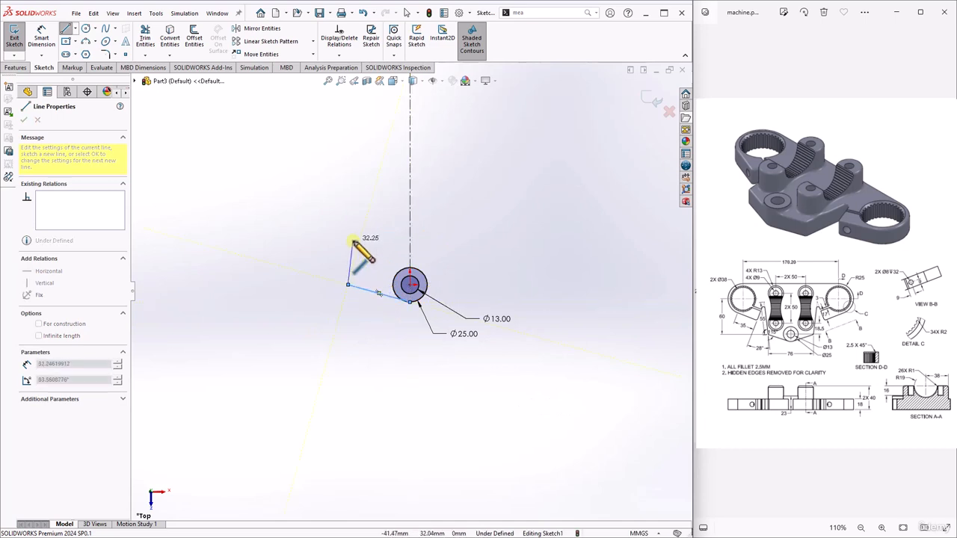
pyautogui.click(329, 225)
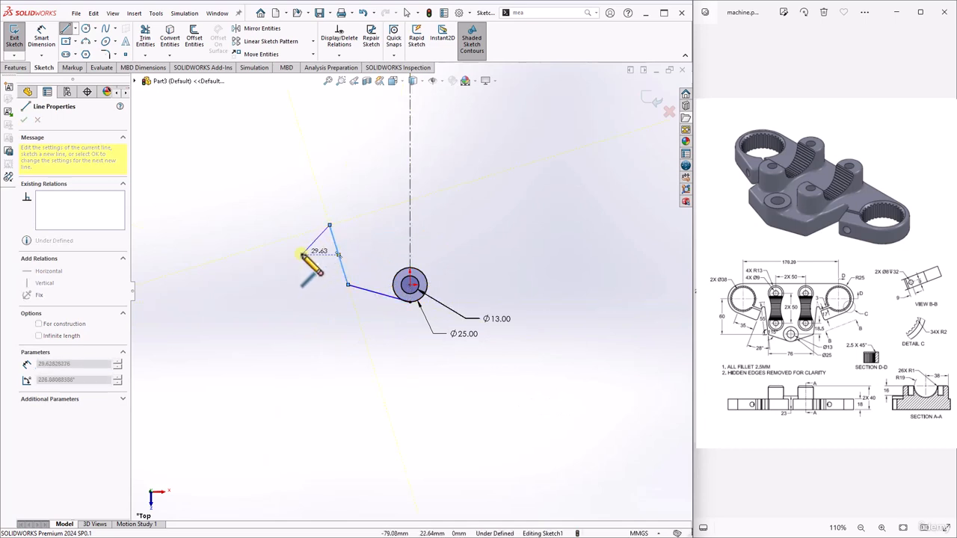
pyautogui.click(298, 267)
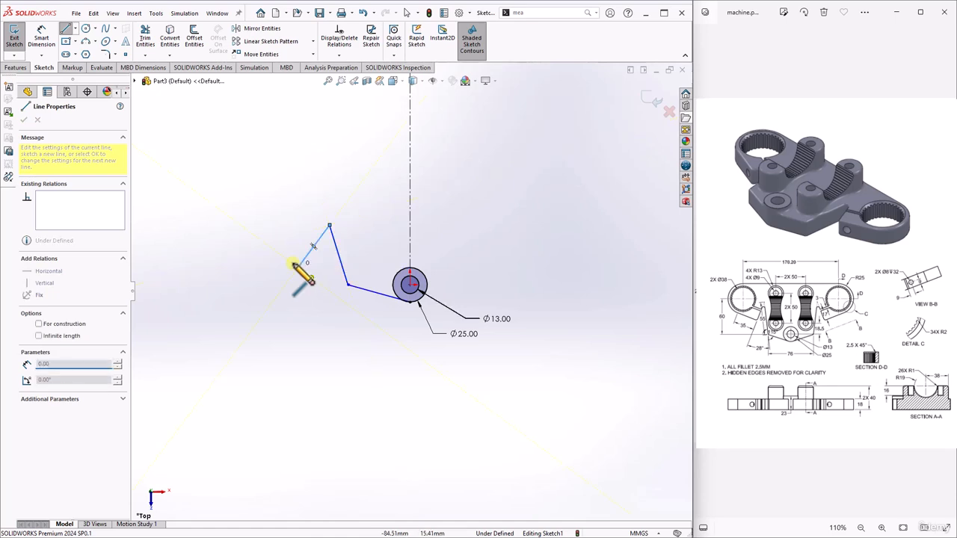
pyautogui.click(234, 237)
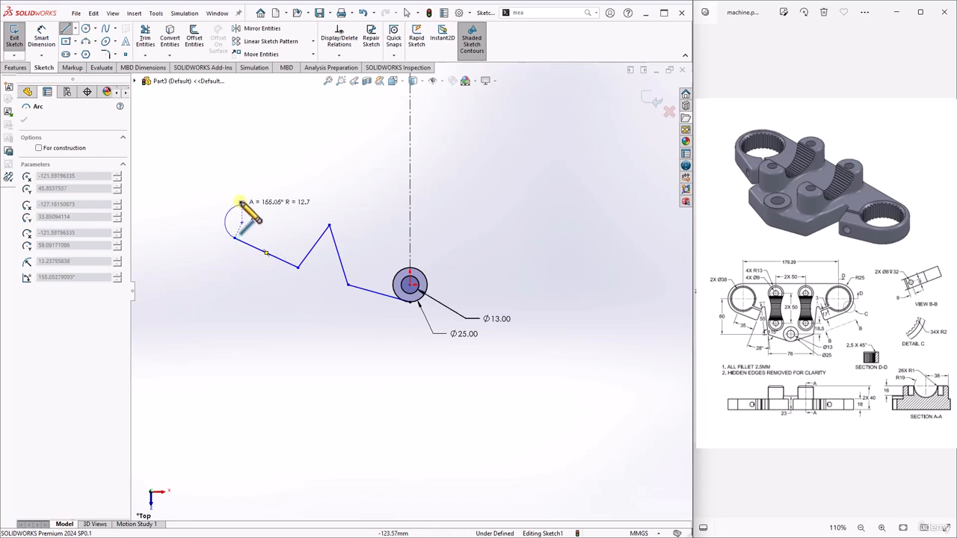
# Continue the profile with a tangent arc of about 31 mm radius and a horizontal line ending on the centerline.
pyautogui.click(253, 157)
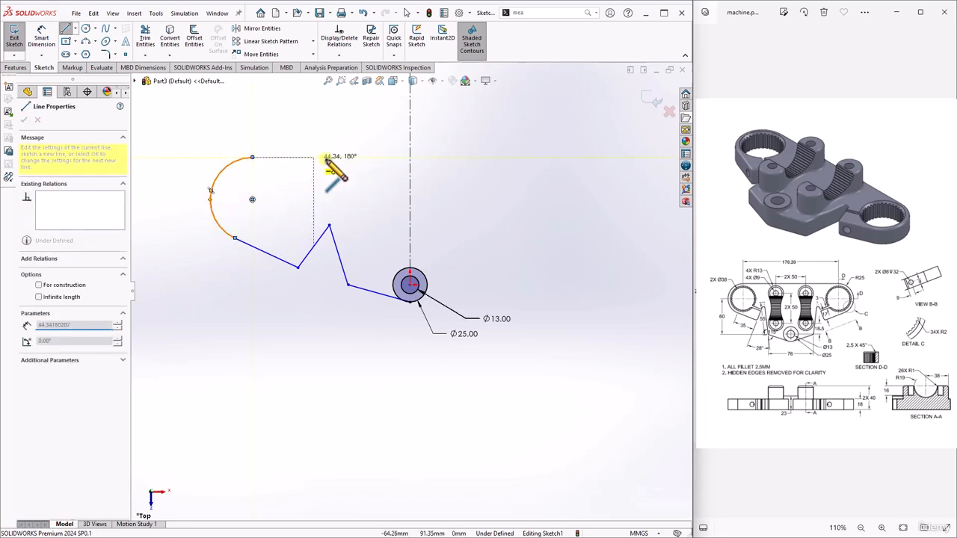
pyautogui.click(411, 158)
pyautogui.press('Escape')
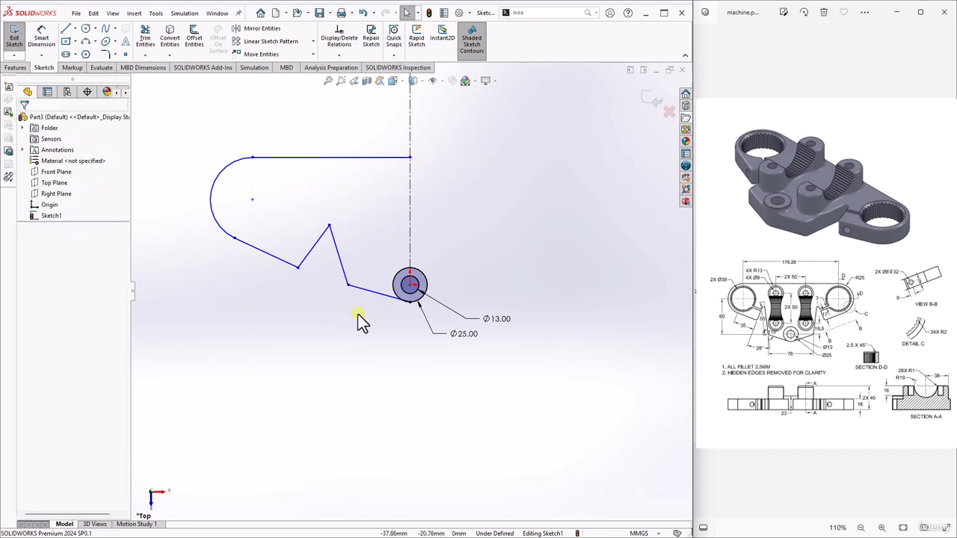
# Add a Horizontal relation between the profile's corner nearest the concentric circles and their common centre.
pyautogui.click(347, 284)
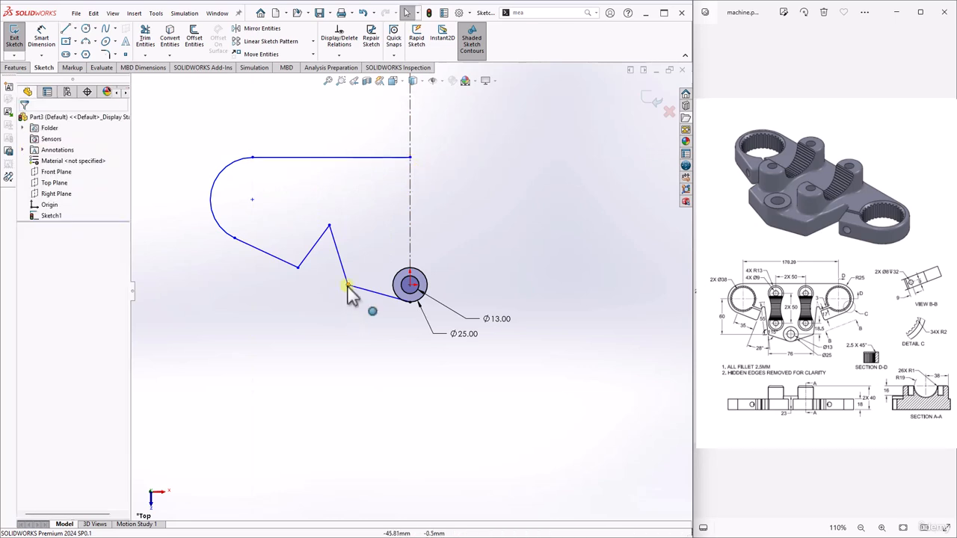
pyautogui.keyDown('ctrl'); pyautogui.click(409, 285); pyautogui.keyUp('ctrl')
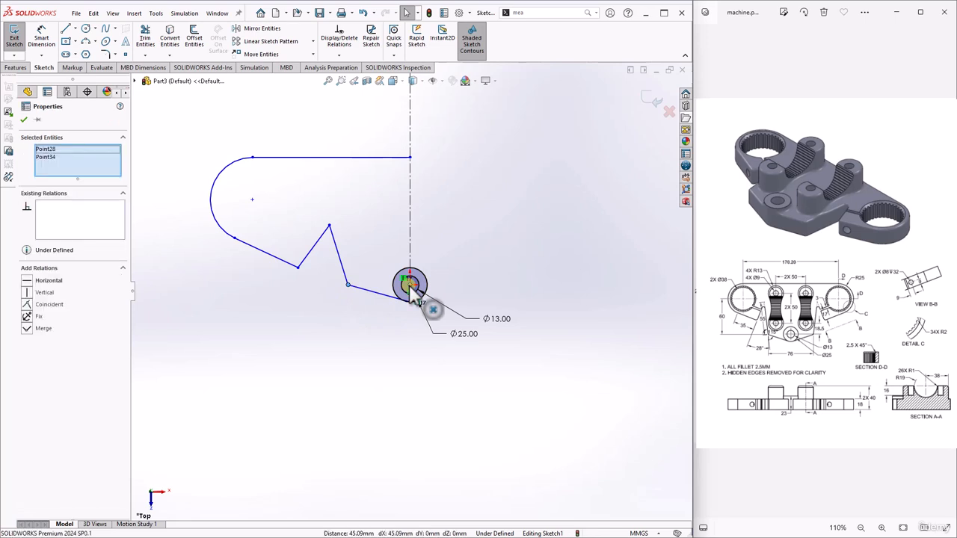
pyautogui.click(27, 283)
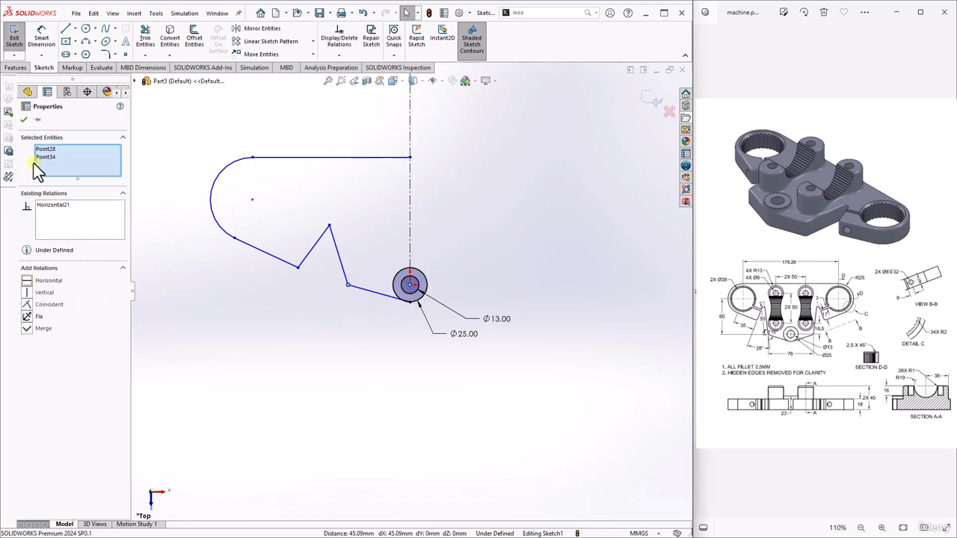
pyautogui.click(23, 118)
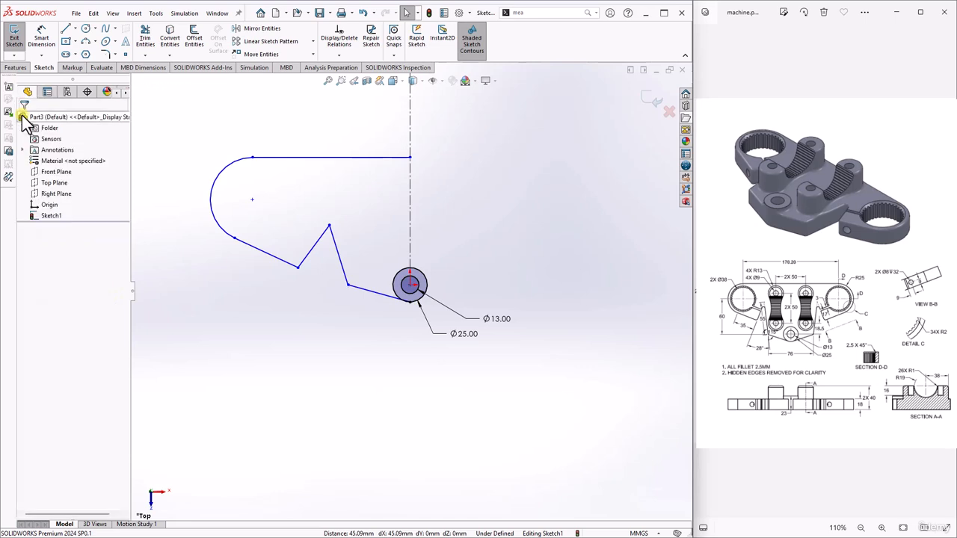
# Sketch a circle of about 23 mm radius centred on the large arc's centre point.
pyautogui.click(96, 29)
pyautogui.click(102, 41)
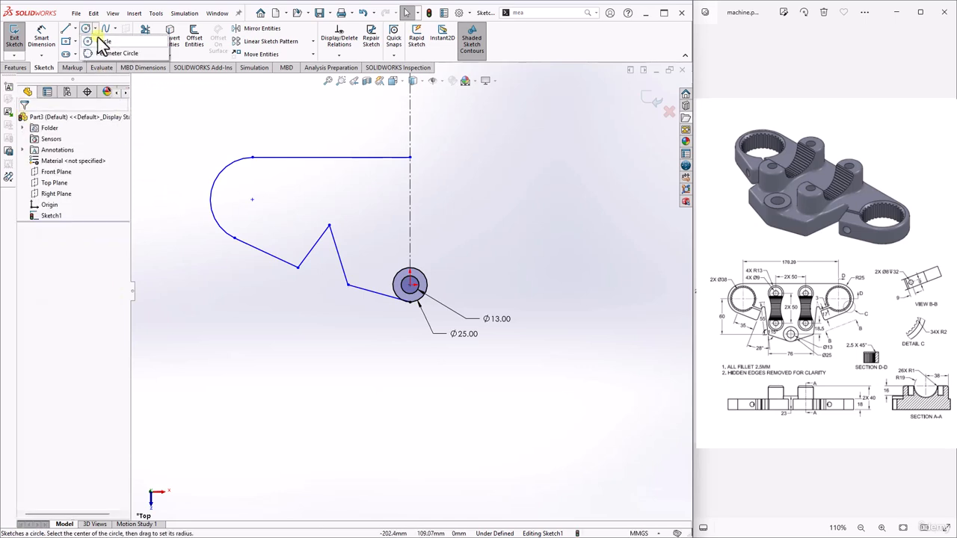
pyautogui.click(252, 199)
pyautogui.click(282, 187)
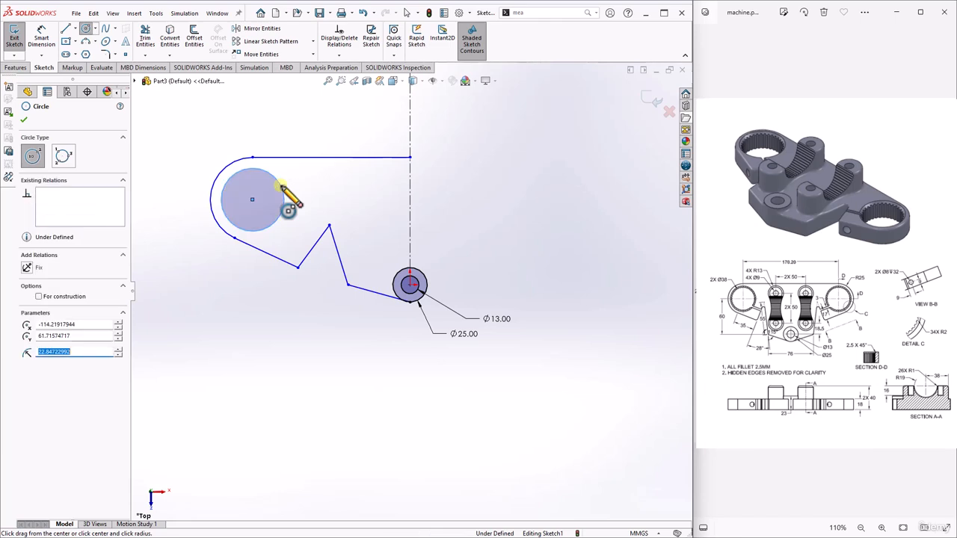
pyautogui.press('Escape')
# Dimension the profile's large outer arc with a radius of 25 mm.
pyautogui.click(46, 41)
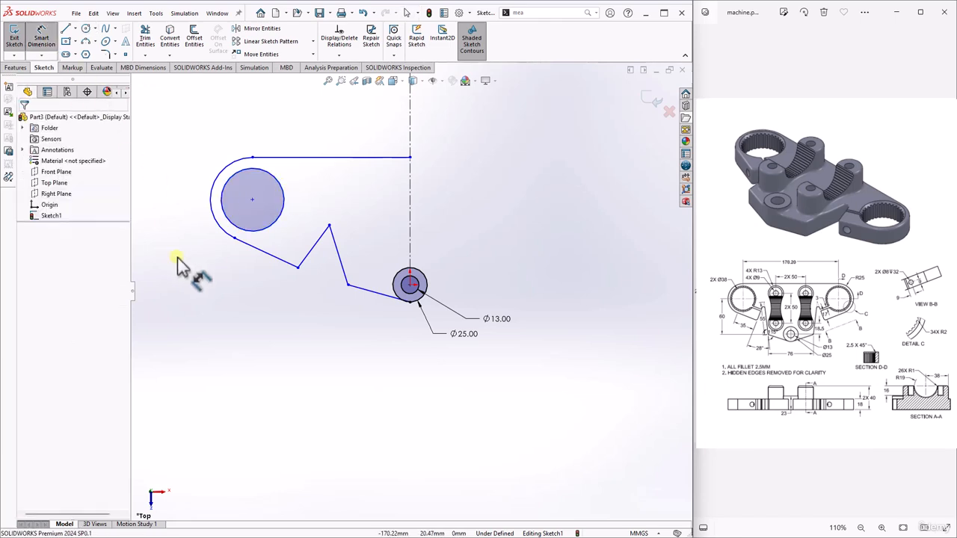
pyautogui.click(217, 205)
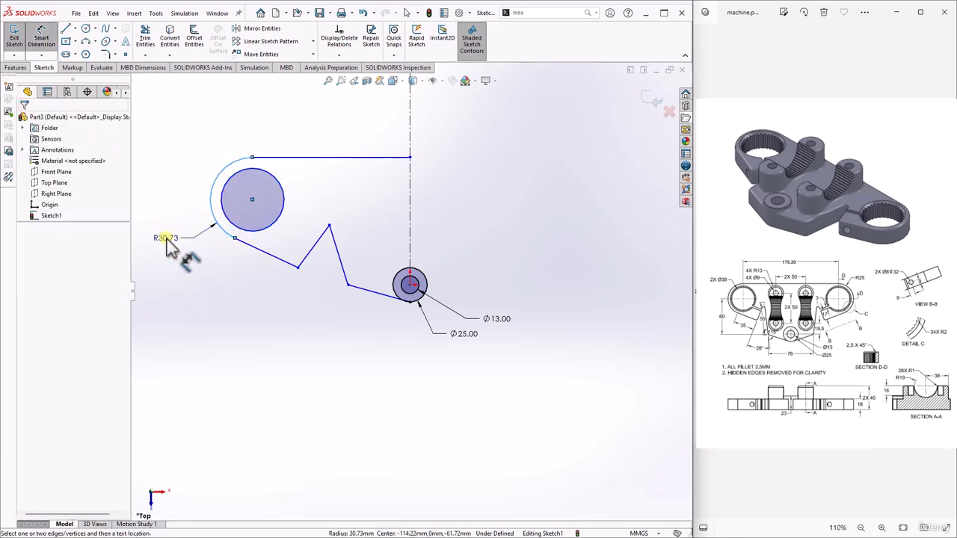
pyautogui.click(171, 242)
pyautogui.write('25')
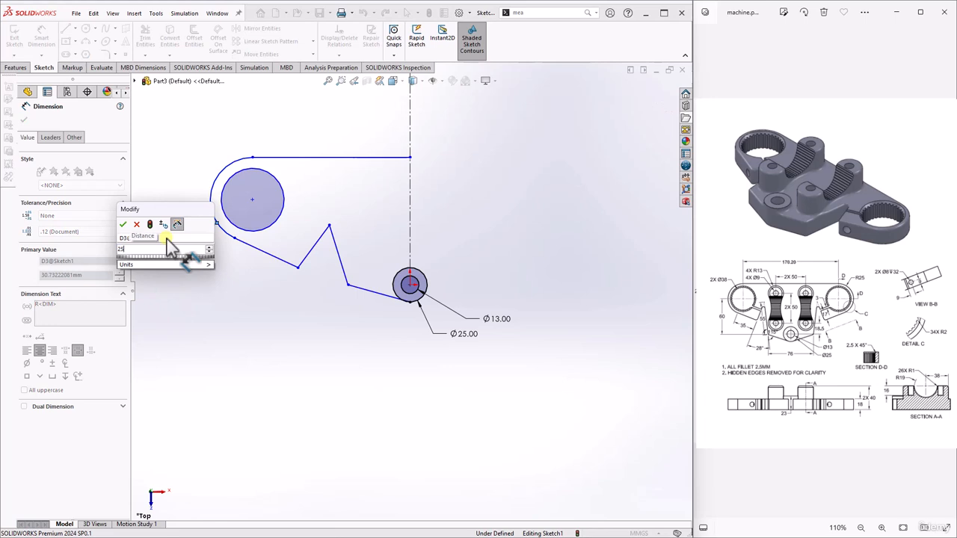
pyautogui.press('Return')
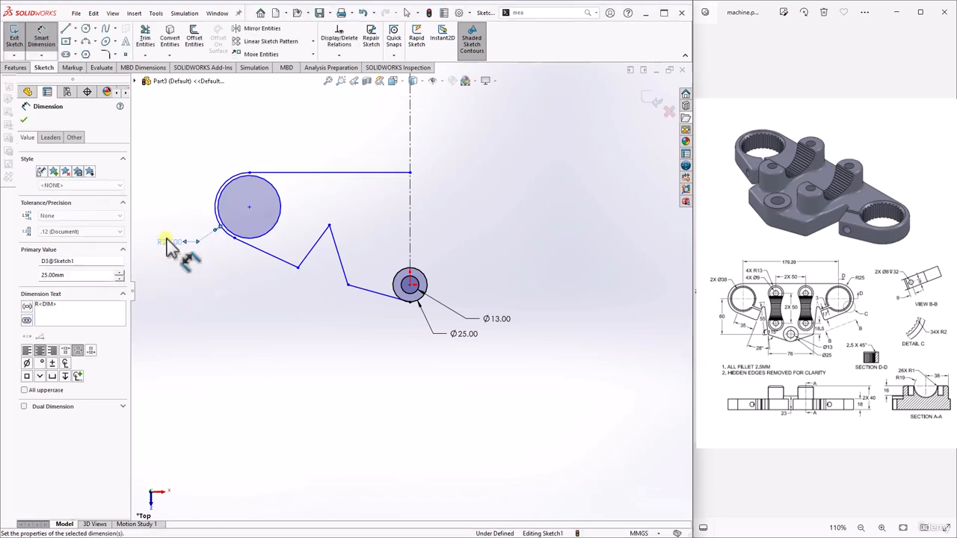
# Dimension the circle inside the large arc with a diameter of 38 mm.
pyautogui.click(222, 228)
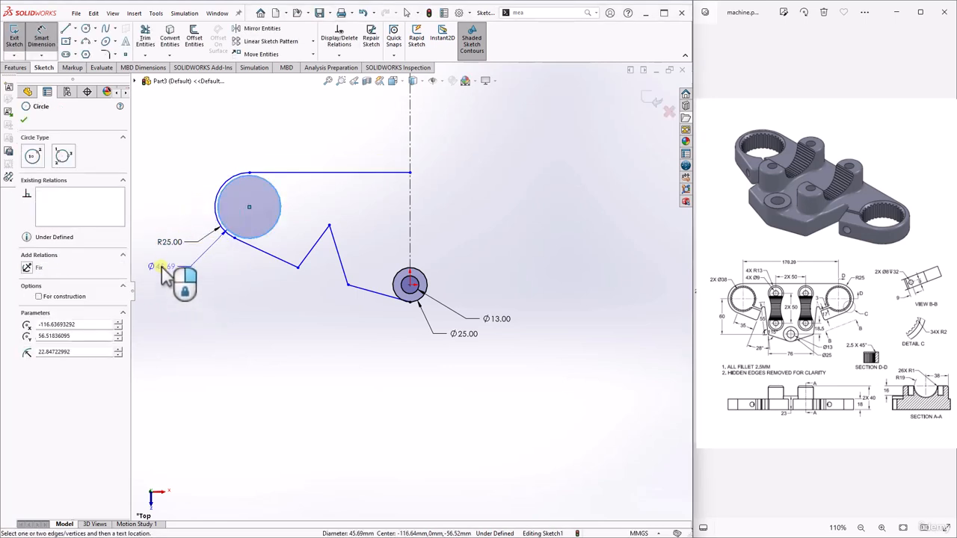
pyautogui.click(163, 271)
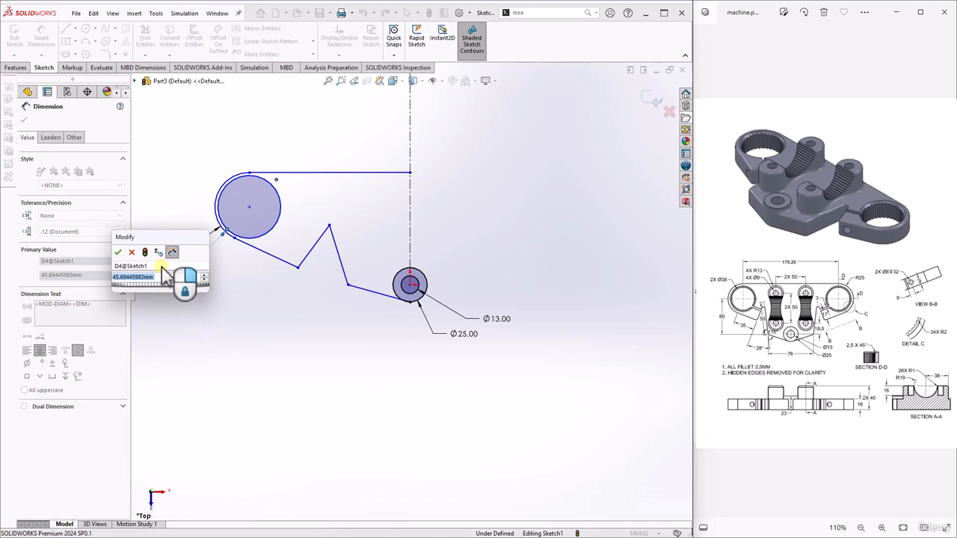
pyautogui.write('38')
pyautogui.press('Return')
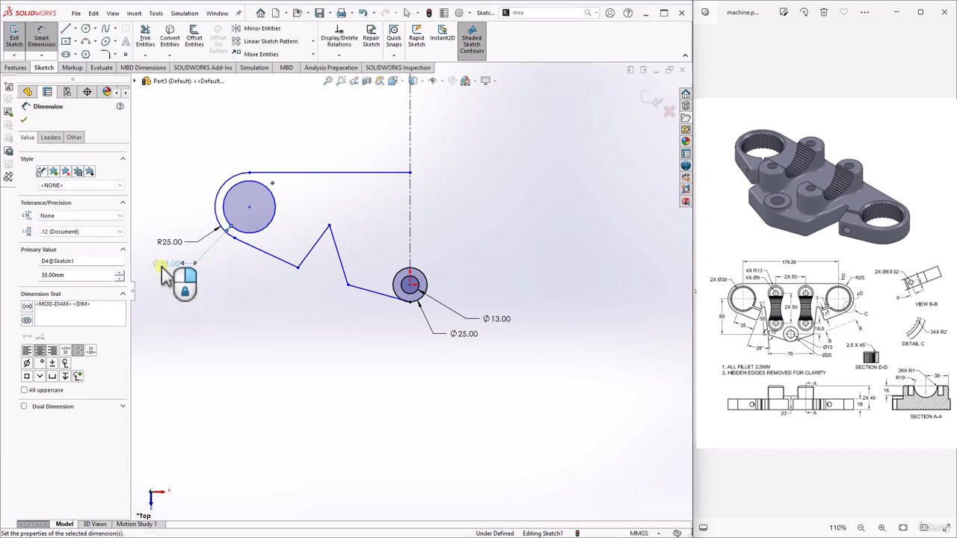
# Add a doubled horizontal dimension of 170.20 mm from the 38 mm circle's centre across the vertical centerline.
pyautogui.click(251, 208)
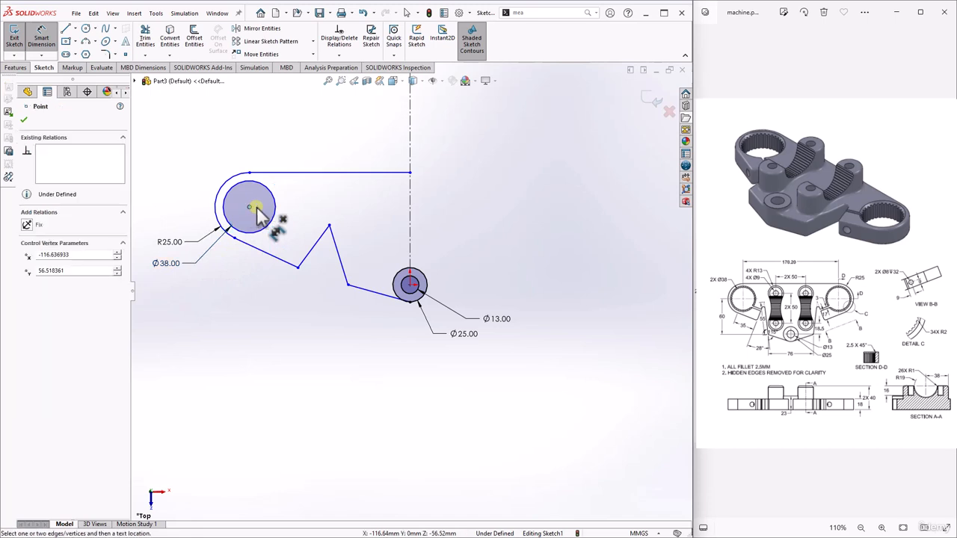
pyautogui.click(410, 208)
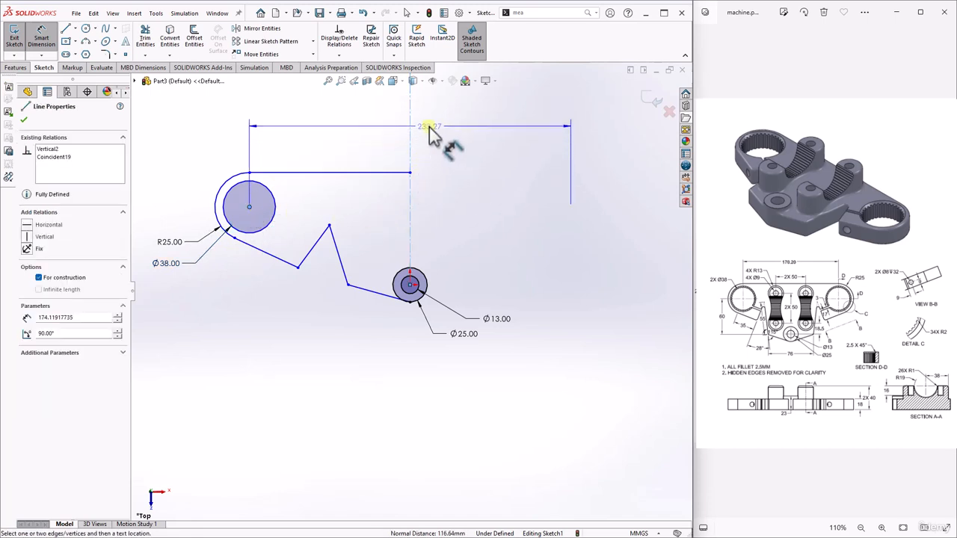
pyautogui.click(421, 127)
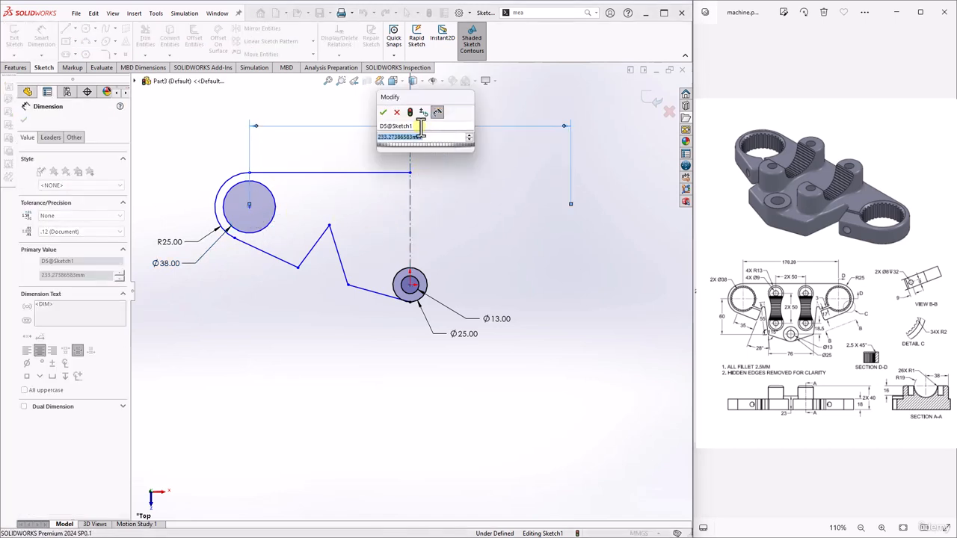
pyautogui.write('170.2')
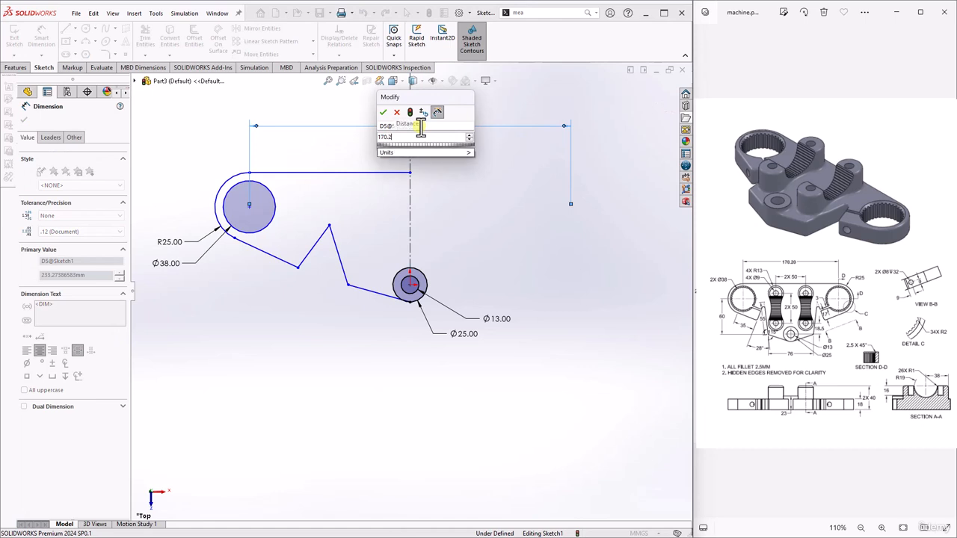
pyautogui.write('0')
pyautogui.press('Return')
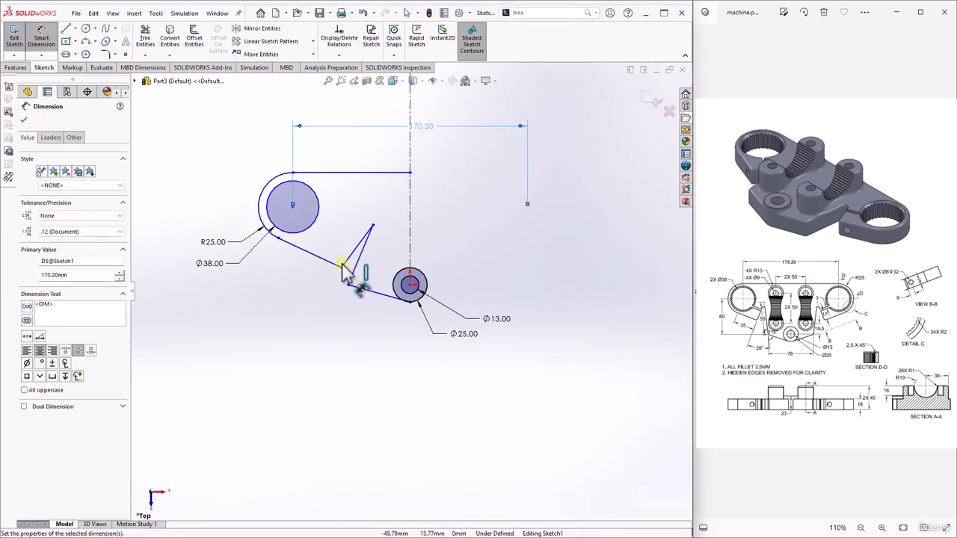
# Dimension the slanted line running from the large arc to the notch with a length of 35 mm.
pyautogui.click(299, 247)
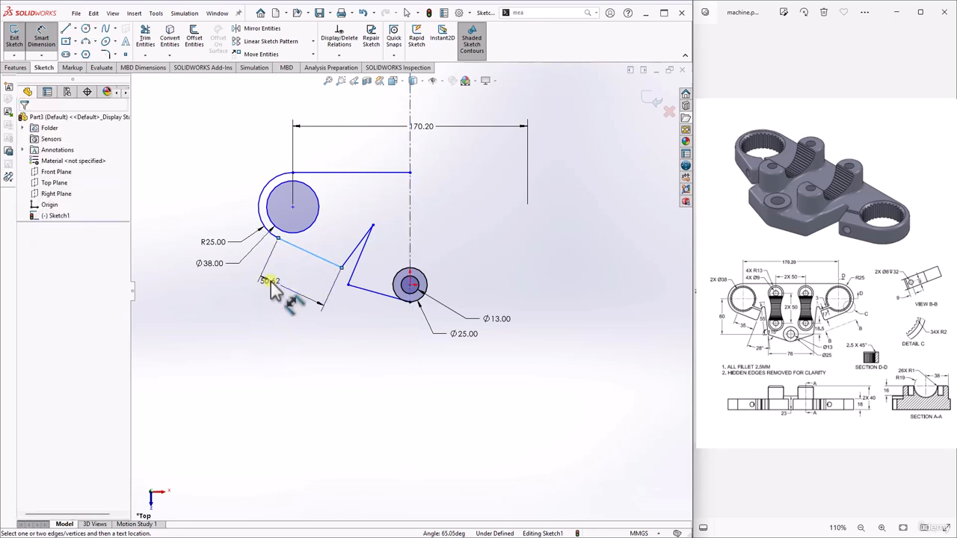
pyautogui.click(271, 284)
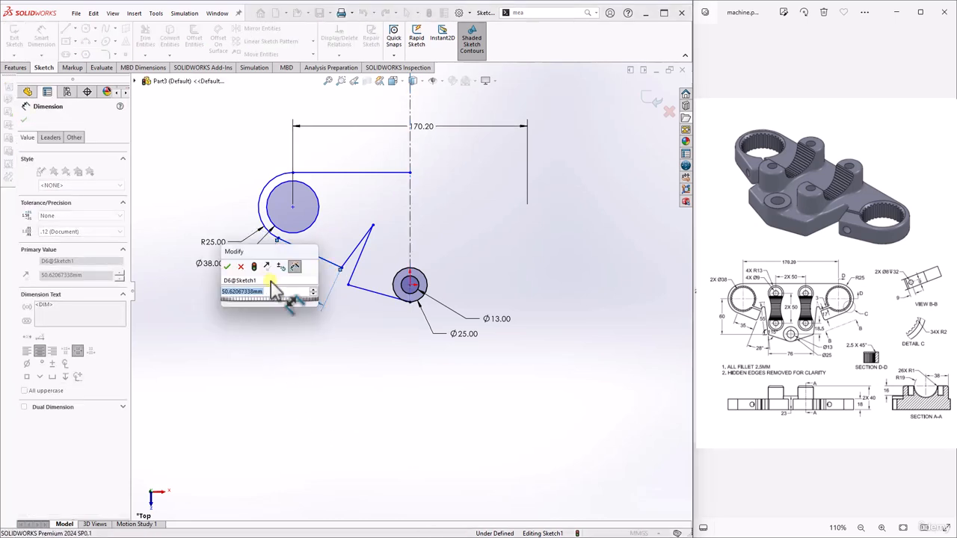
pyautogui.write('35')
pyautogui.press('Return')
# Dimension the angle between the bottom sloping line and the adjoining inner notch edge as 115 degrees.
pyautogui.click(352, 275)
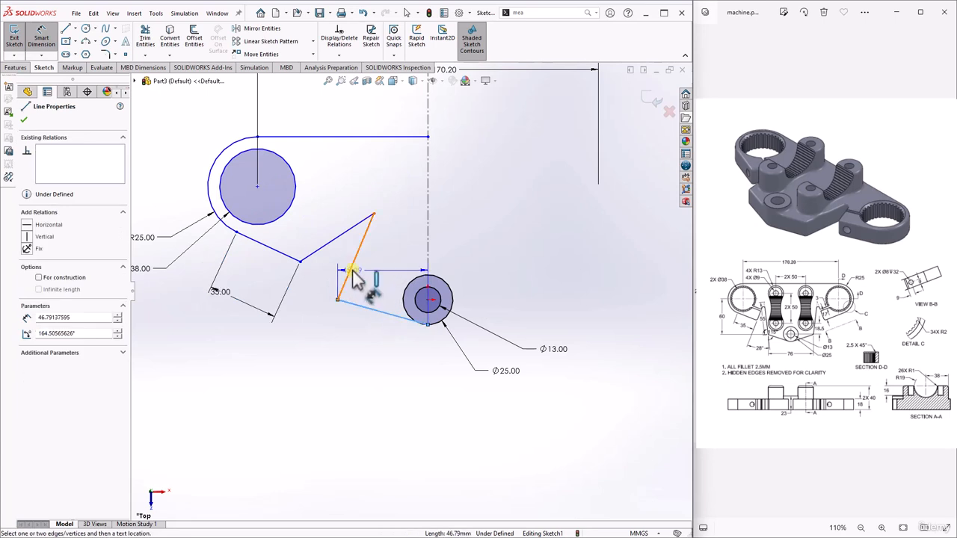
pyautogui.click(357, 279)
pyautogui.click(366, 287)
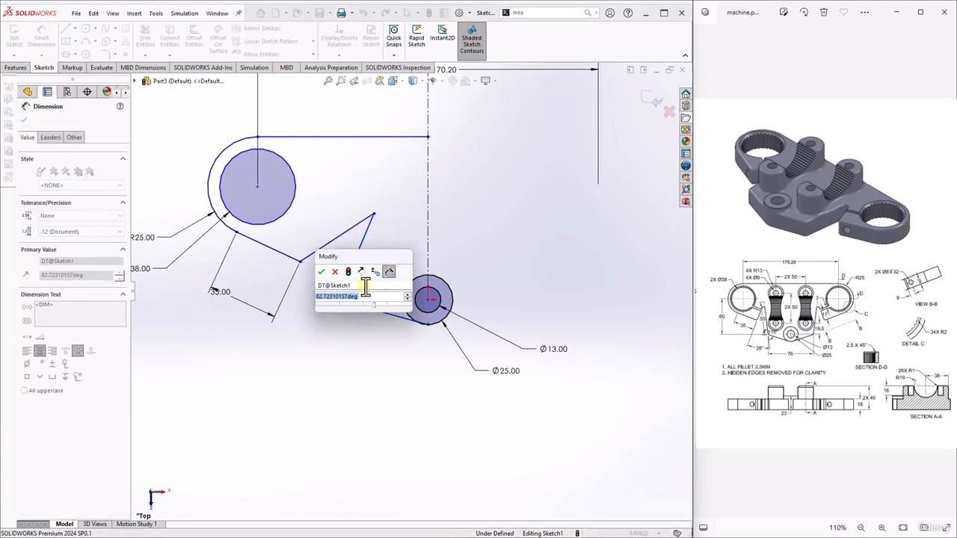
pyautogui.write('115')
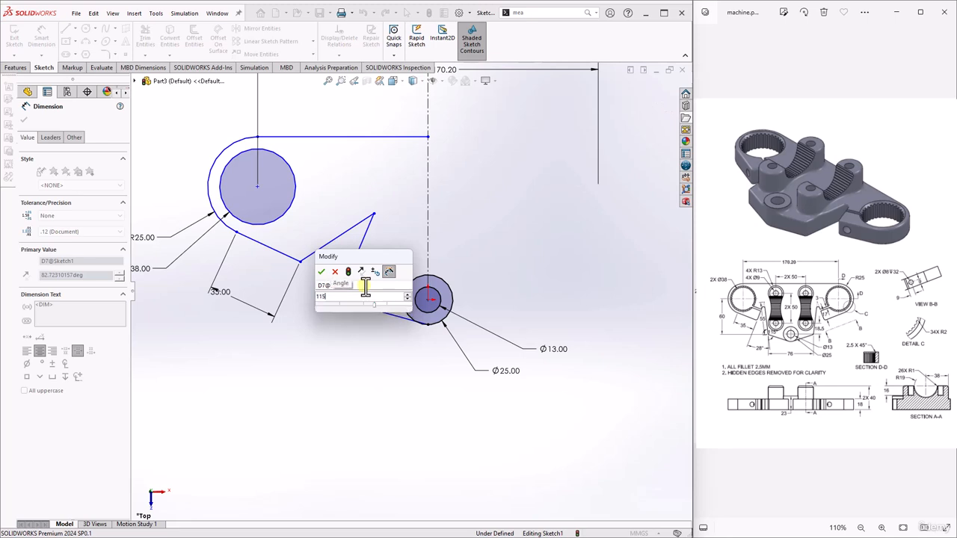
pyautogui.press('Return')
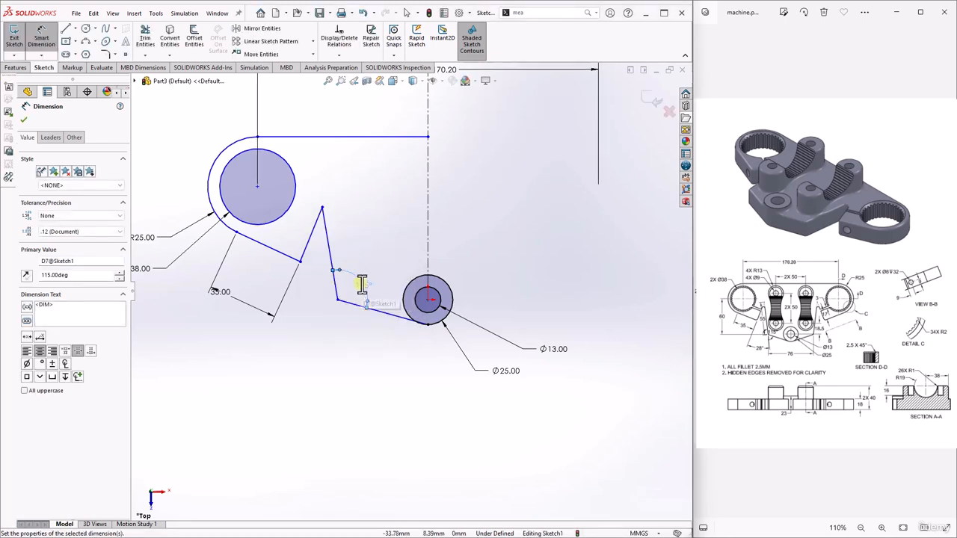
# Dimension the angle between the two edges of the V-shaped notch as 28 degrees and finish dimensioning.
pyautogui.click(313, 228)
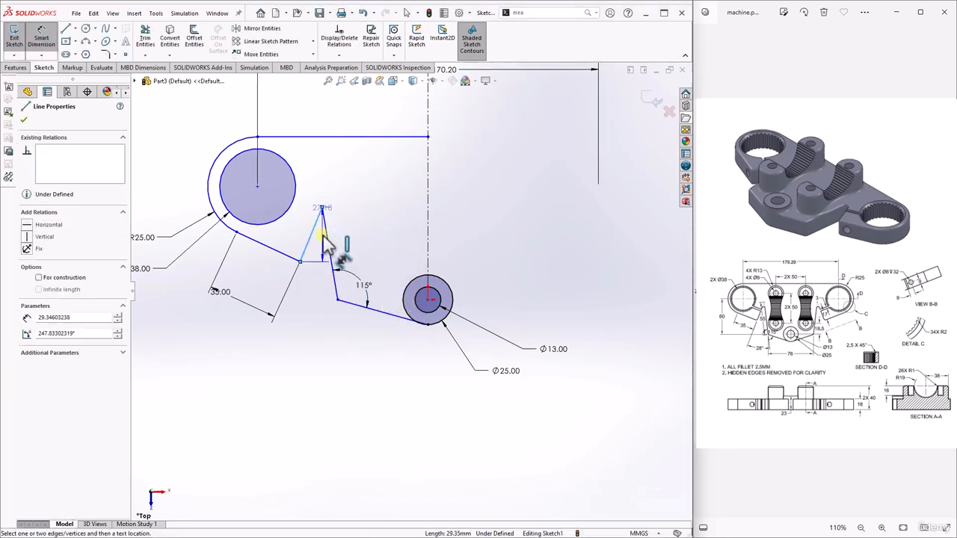
pyautogui.click(326, 243)
pyautogui.click(317, 357)
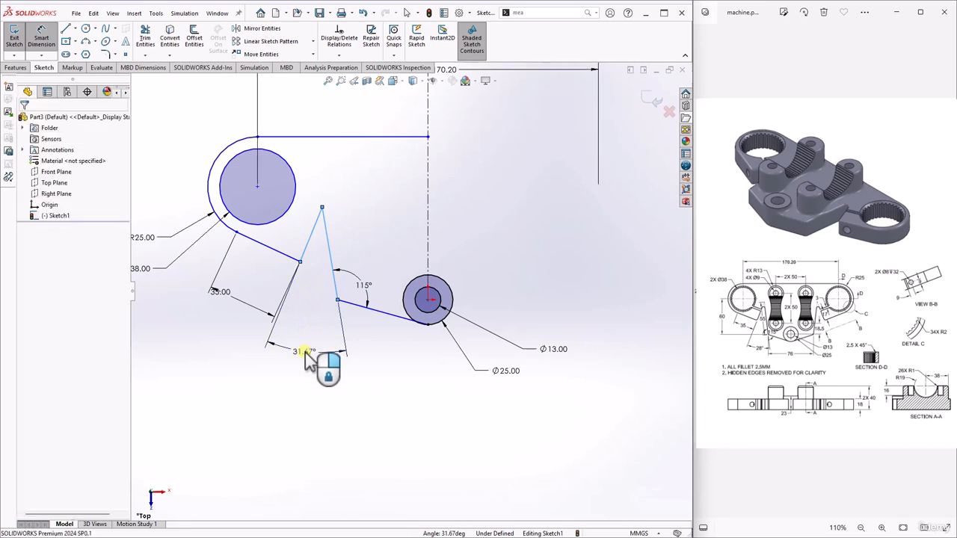
pyautogui.write('28')
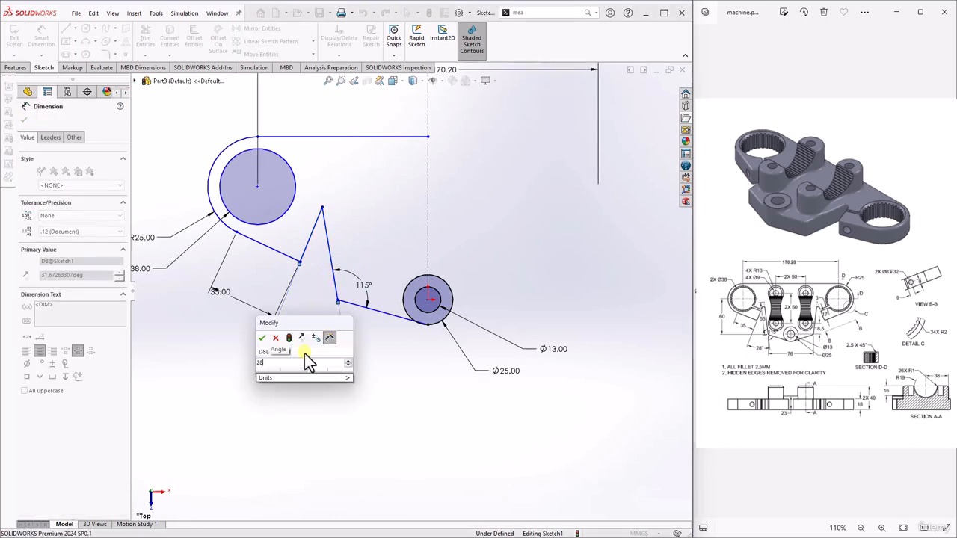
pyautogui.press('Return')
pyautogui.click(21, 119)
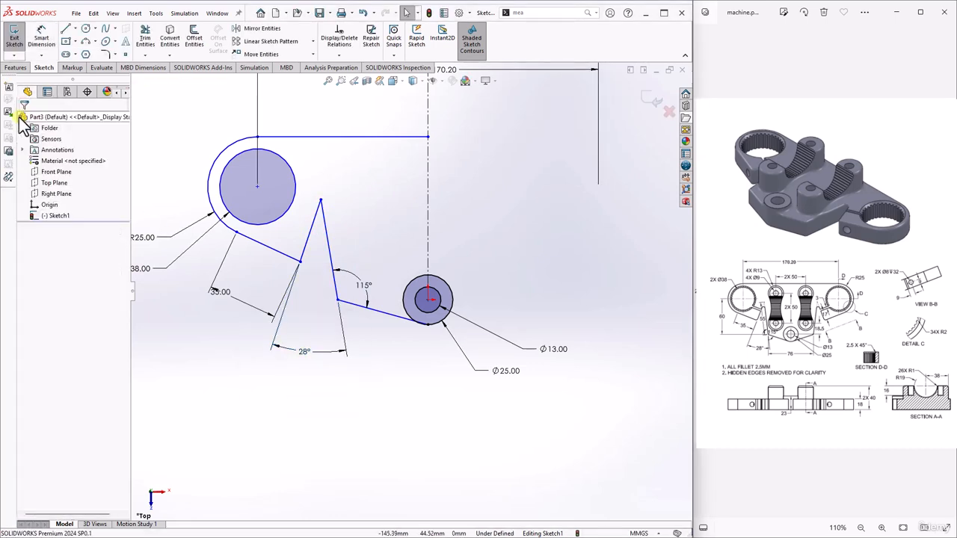
# Mirror the half-profile's lines, large arc and 38 mm circle about the vertical centerline, keeping the originals.
pyautogui.scroll(1, 332, 313)
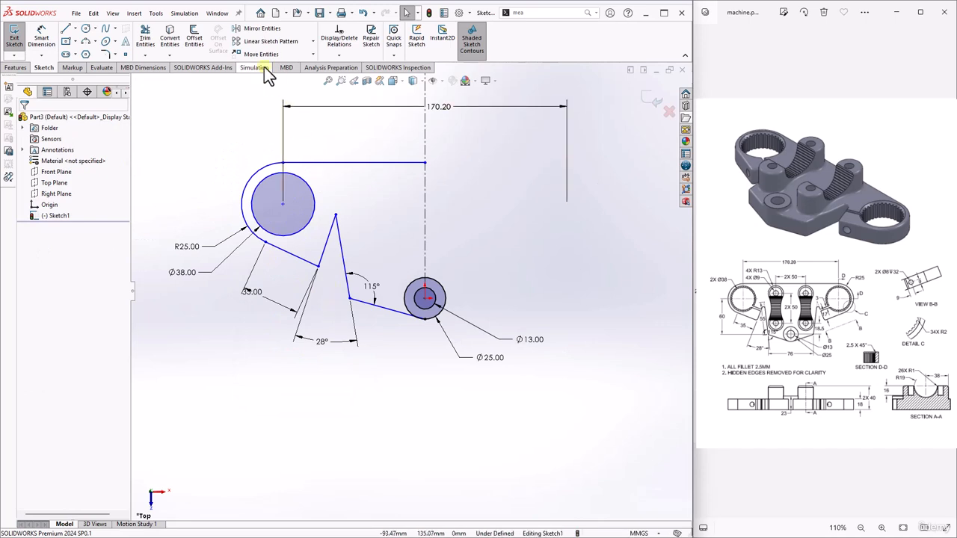
pyautogui.click(252, 28)
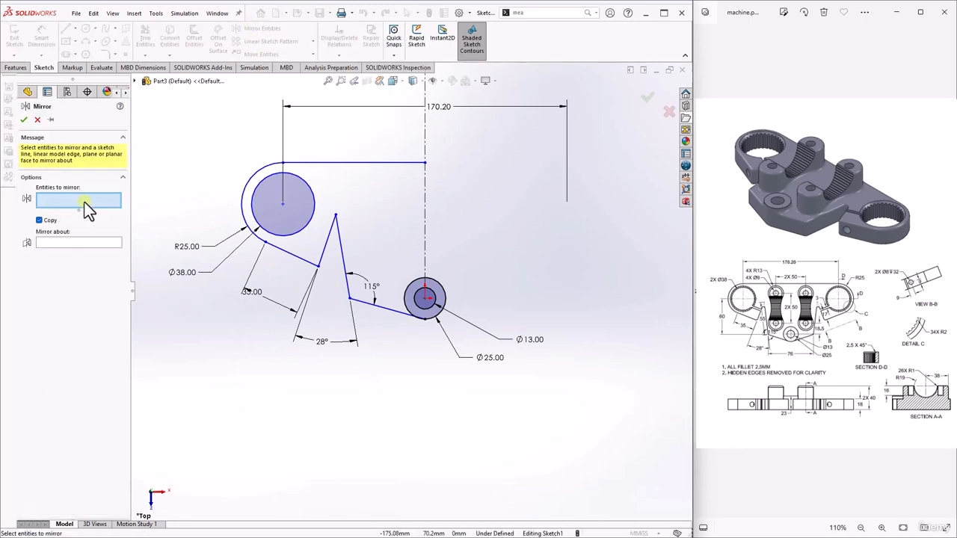
pyautogui.click(338, 163)
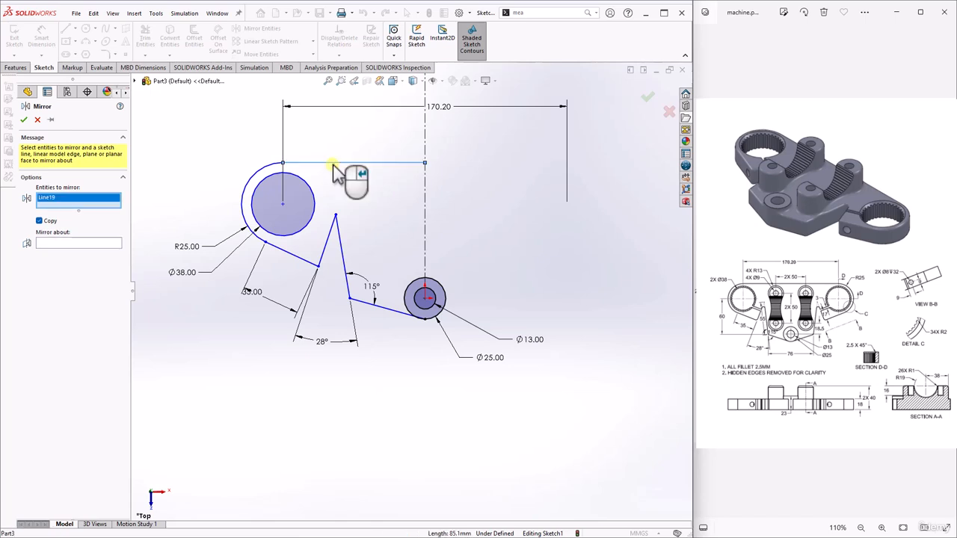
pyautogui.click(246, 190)
pyautogui.click(281, 254)
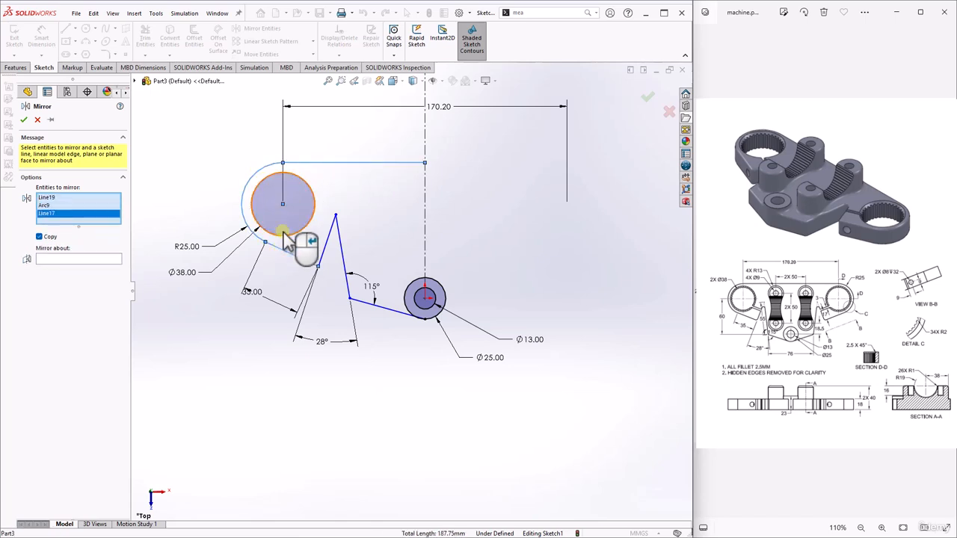
pyautogui.click(288, 234)
pyautogui.click(323, 249)
pyautogui.click(349, 286)
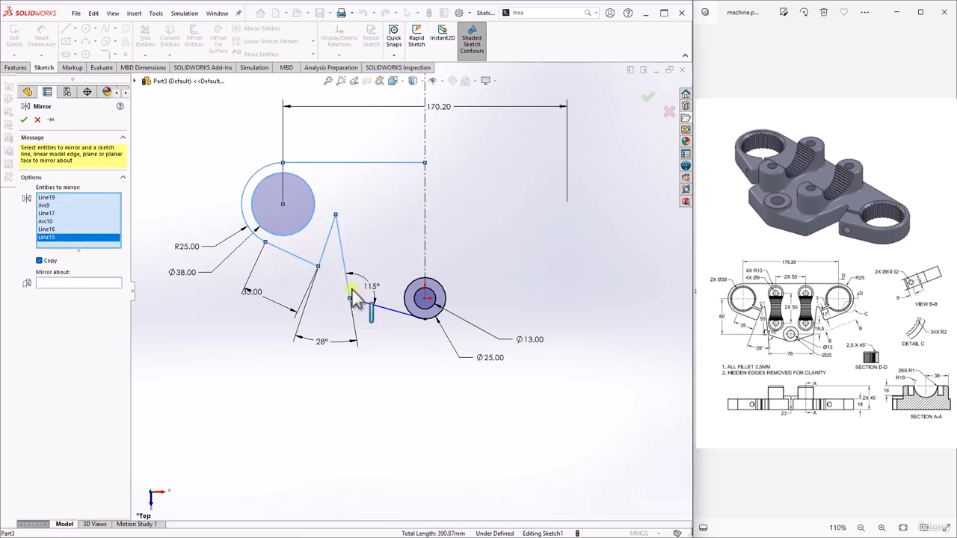
pyautogui.click(370, 304)
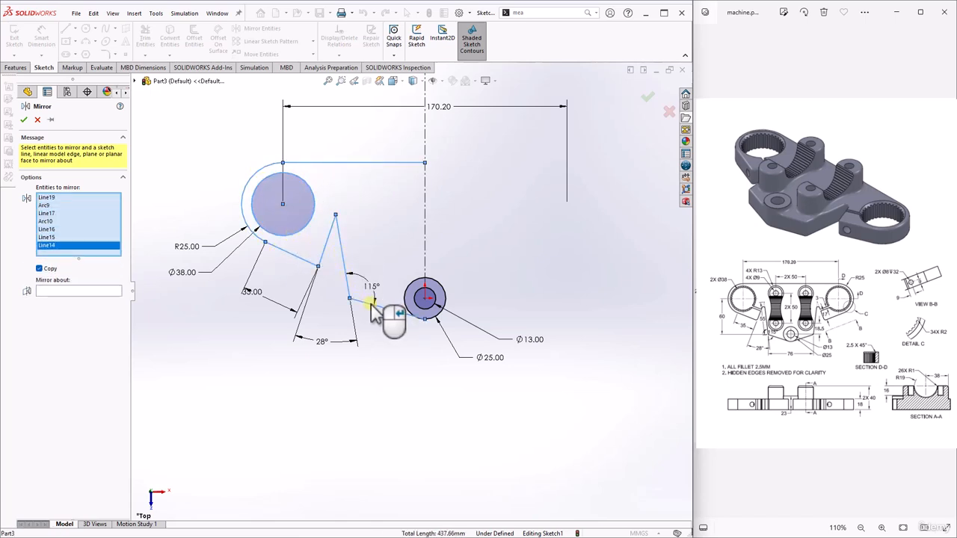
pyautogui.click(59, 291)
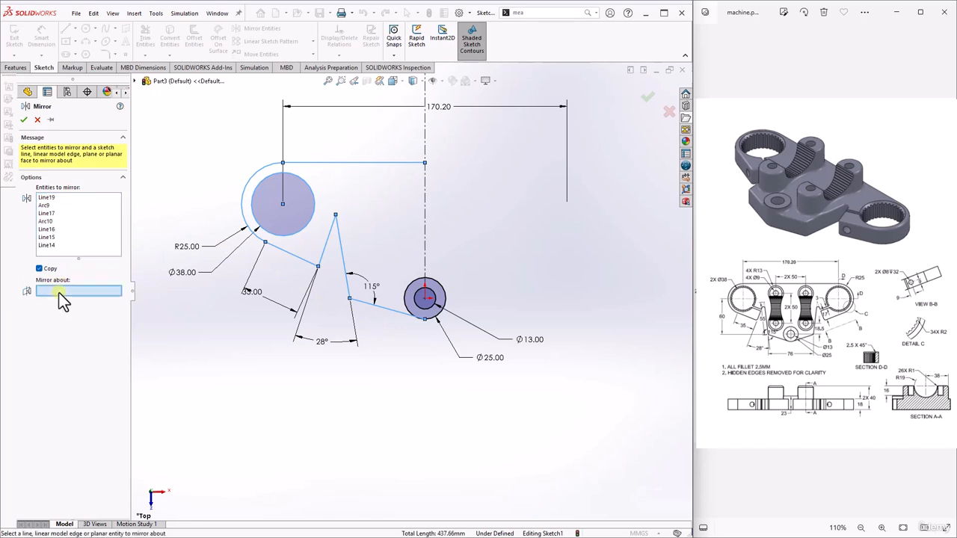
pyautogui.click(426, 217)
pyautogui.click(26, 120)
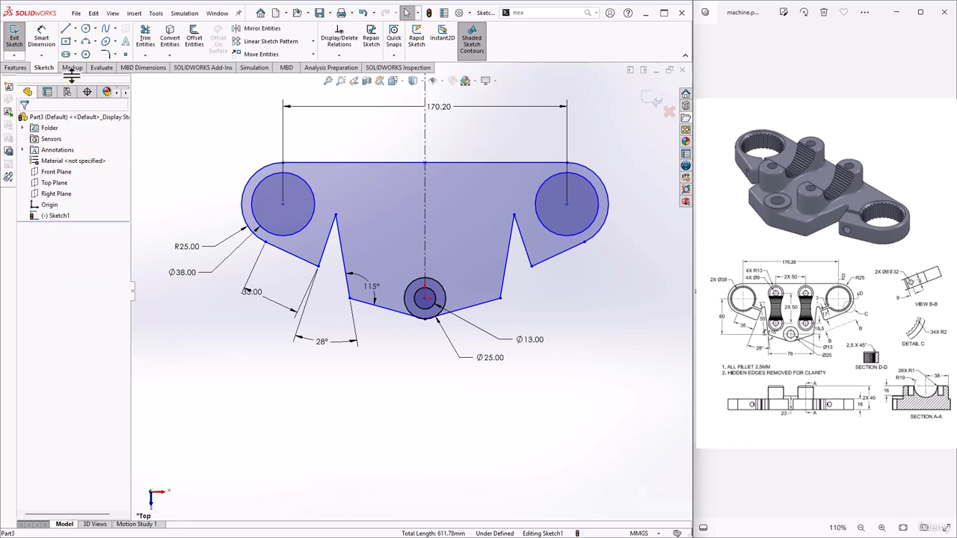
# Dimension the left notch's inner edge with an aligned length of 55 mm.
pyautogui.click(41, 37)
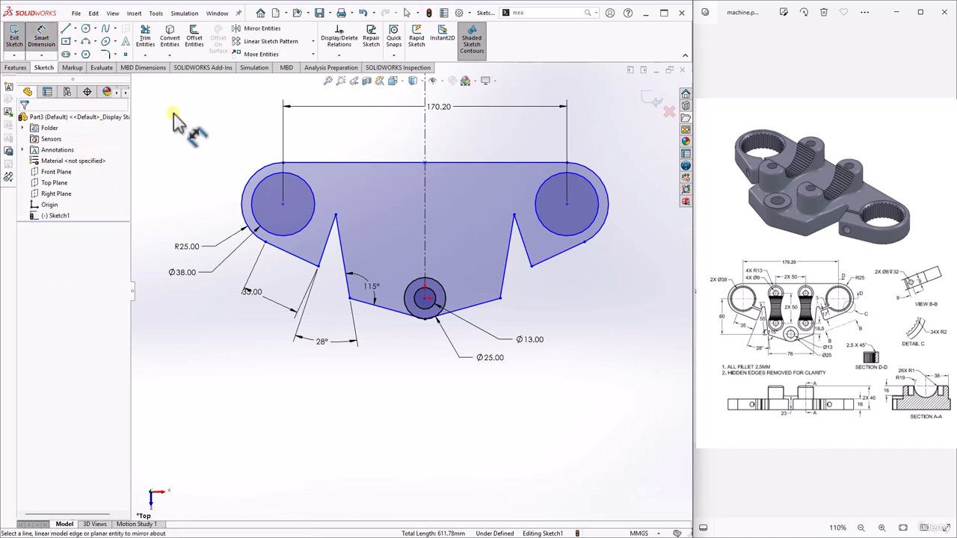
pyautogui.click(346, 262)
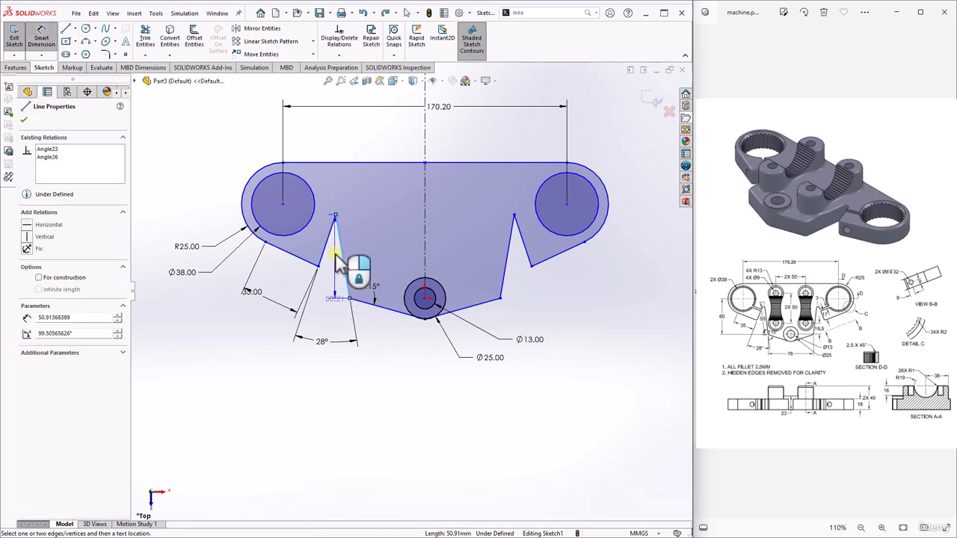
pyautogui.click(341, 265)
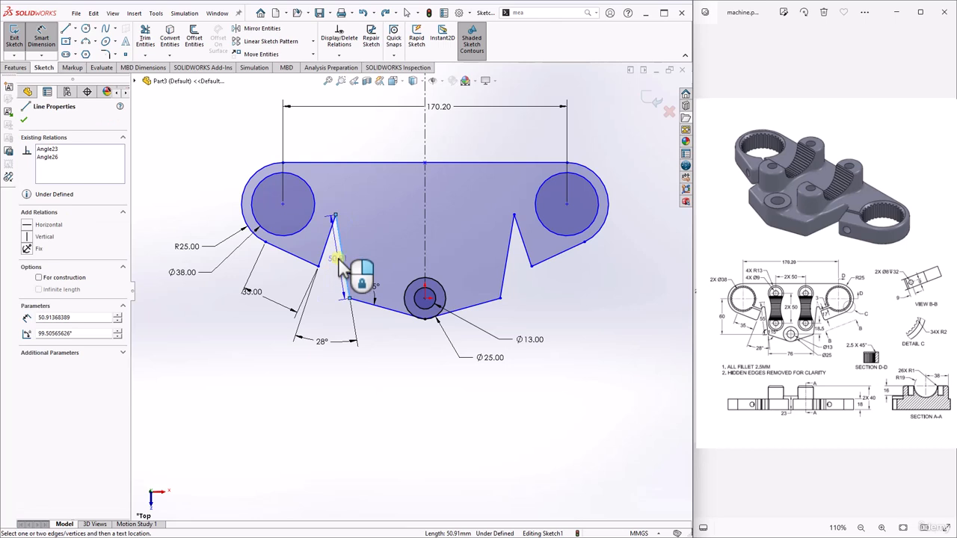
pyautogui.click(340, 265)
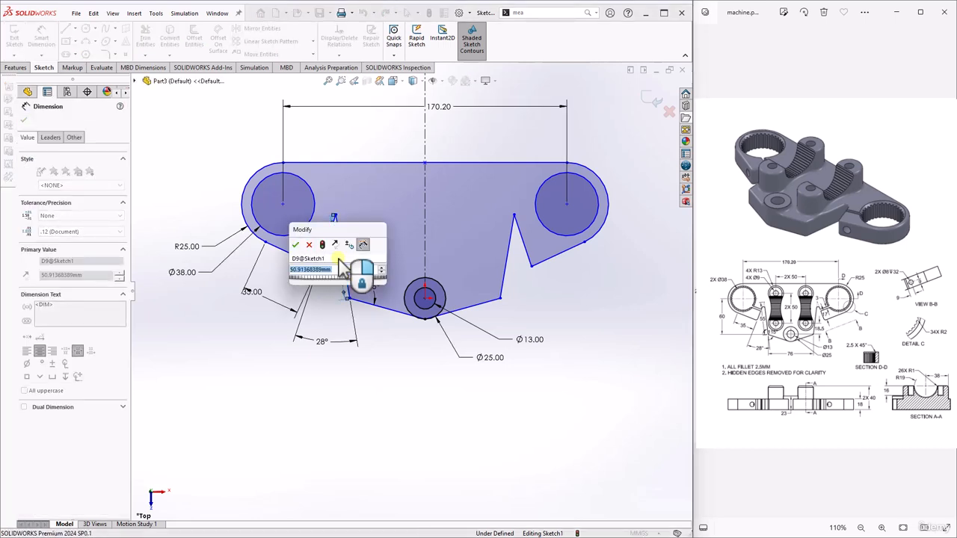
pyautogui.write('55')
pyautogui.press('Return')
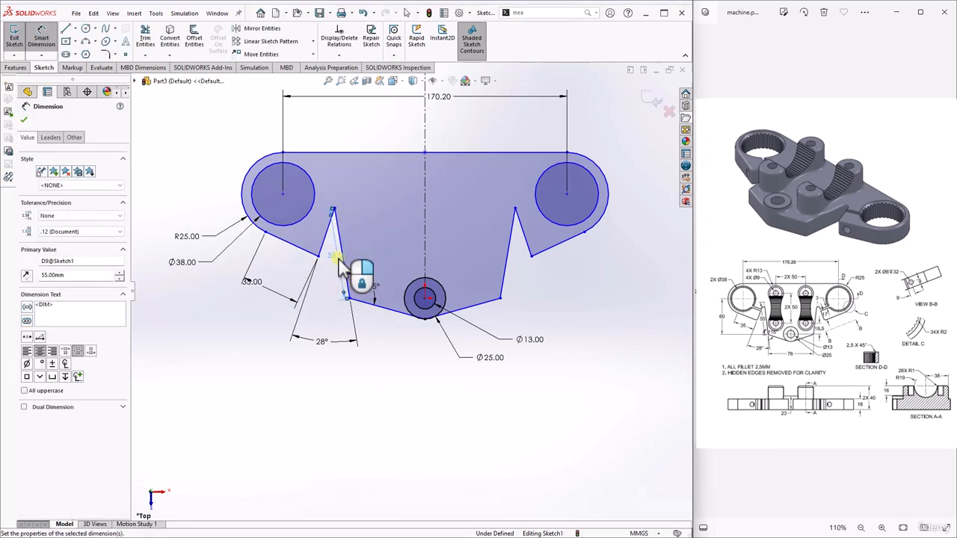
# Dimension the horizontal distance between the two lower corners of the profile's central section as 76 mm.
pyautogui.click(349, 297)
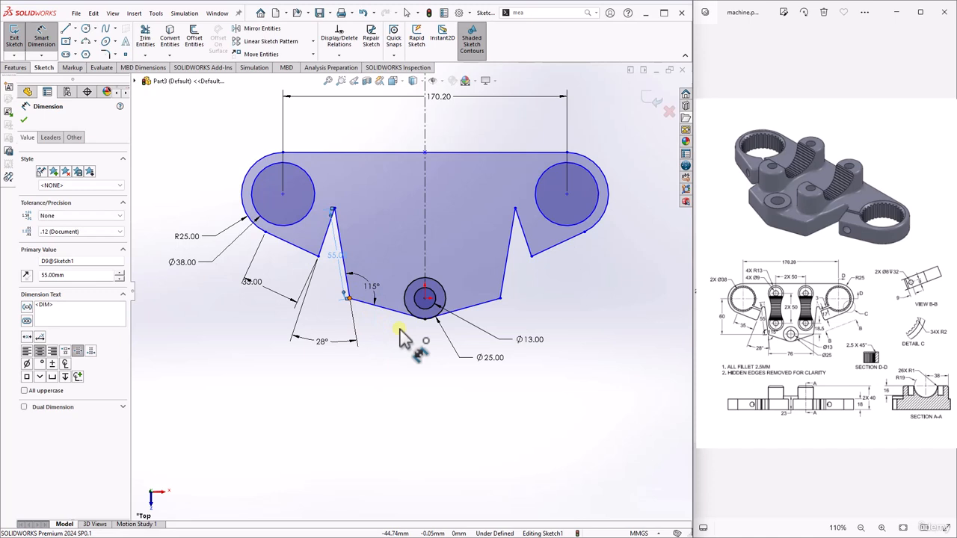
pyautogui.click(500, 298)
pyautogui.click(407, 407)
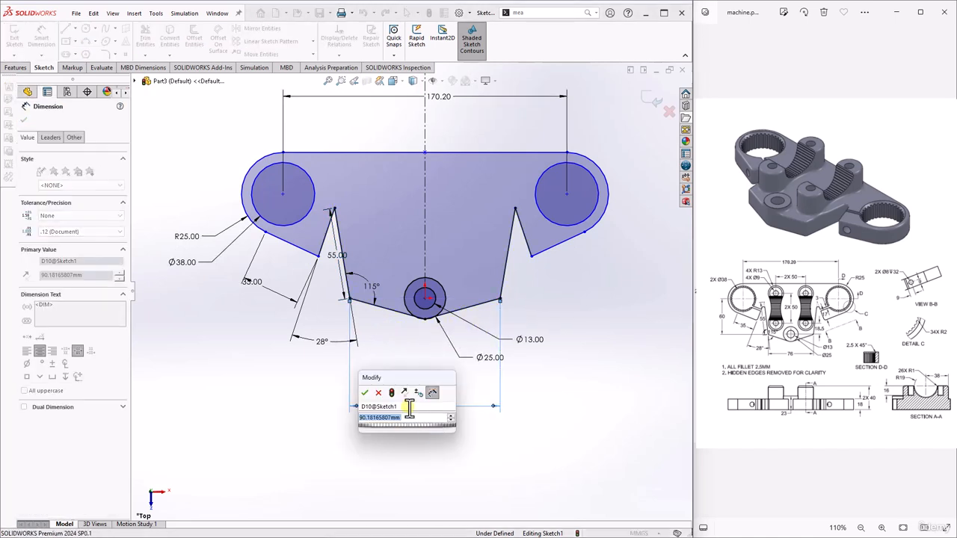
pyautogui.write('76')
pyautogui.press('Return')
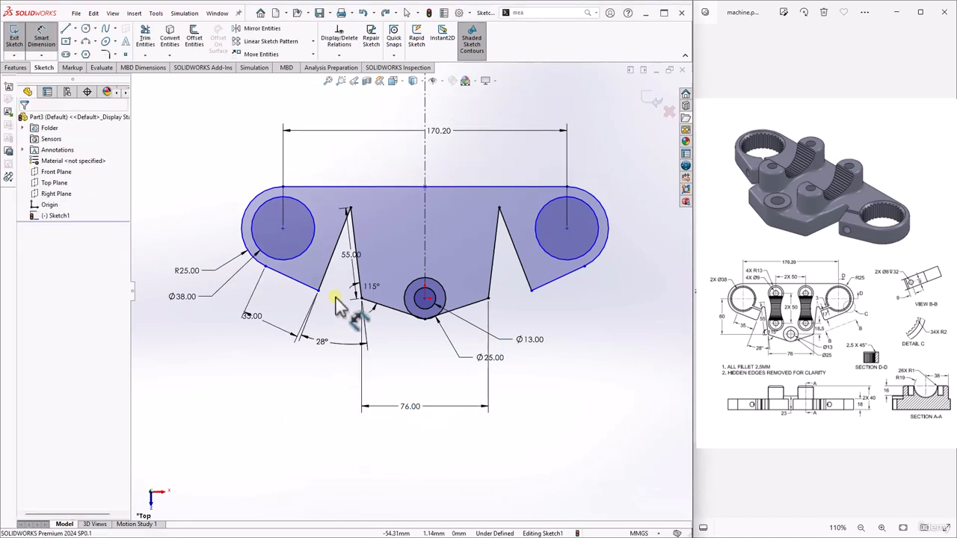
# Dimension the vertical distance between the central section's lower-left corner and the left 38 mm circle's center as 60 mm.
pyautogui.click(361, 300)
pyautogui.click(282, 229)
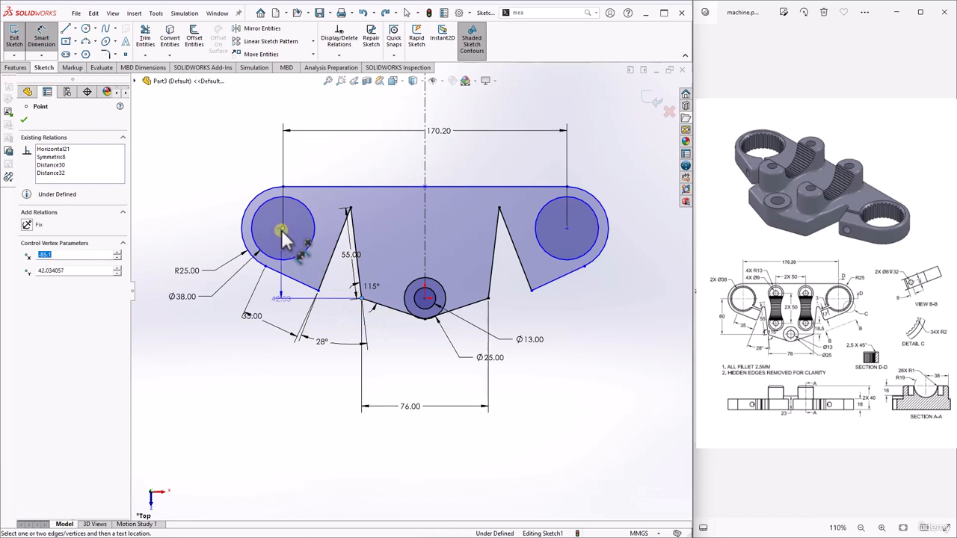
pyautogui.click(151, 253)
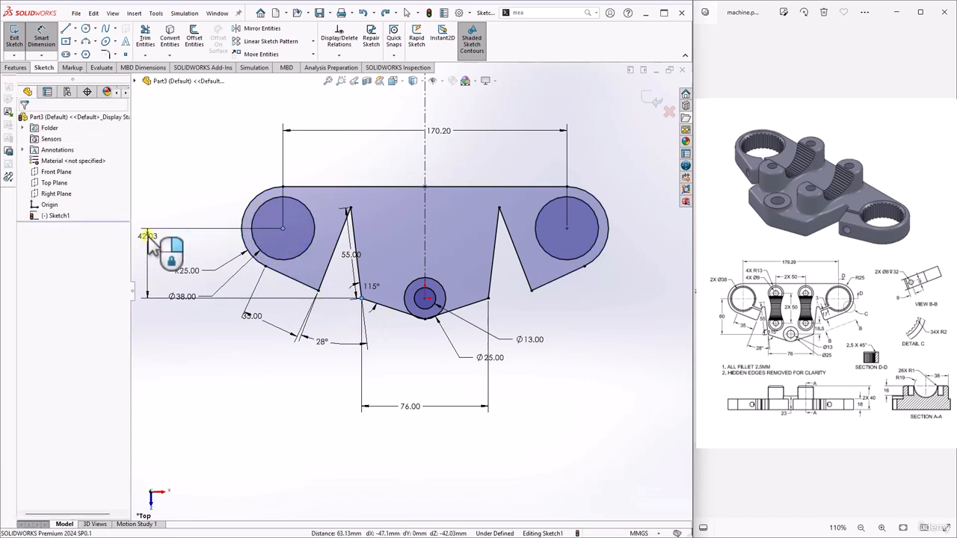
pyautogui.write('60')
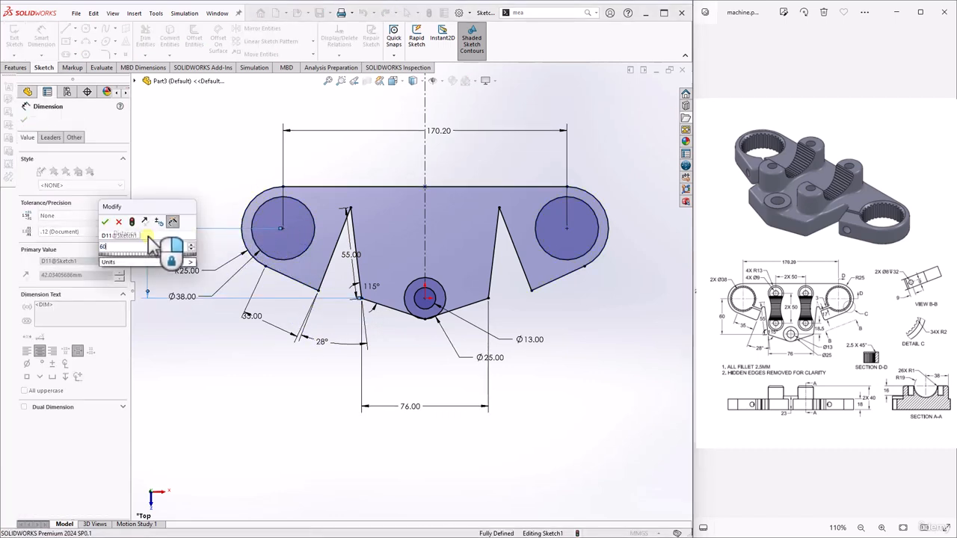
pyautogui.press('Return')
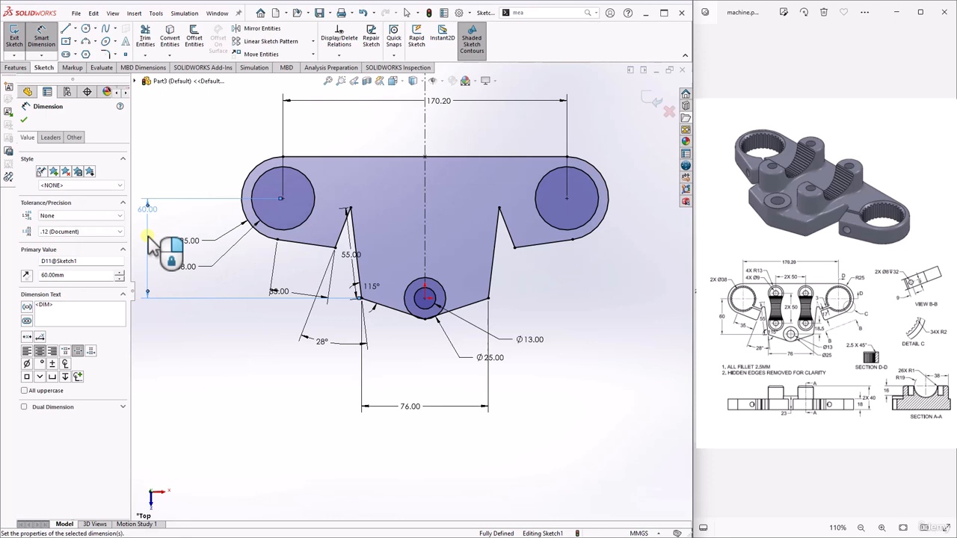
pyautogui.click(25, 120)
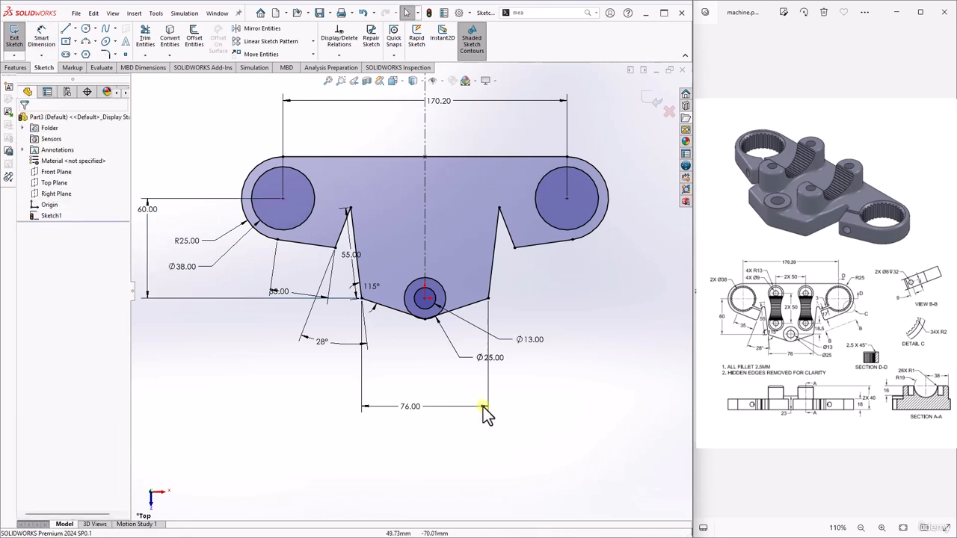
# Sketch two vertically aligned circles just right of the centerline, the upper about 7.6 mm and the lower about 9 mm in radius.
pyautogui.click(87, 29)
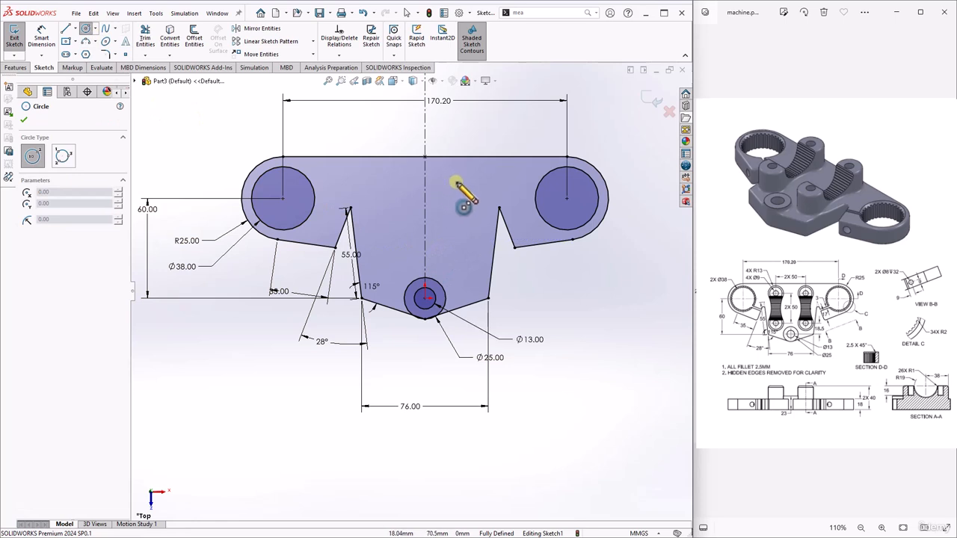
pyautogui.click(455, 186)
pyautogui.click(465, 179)
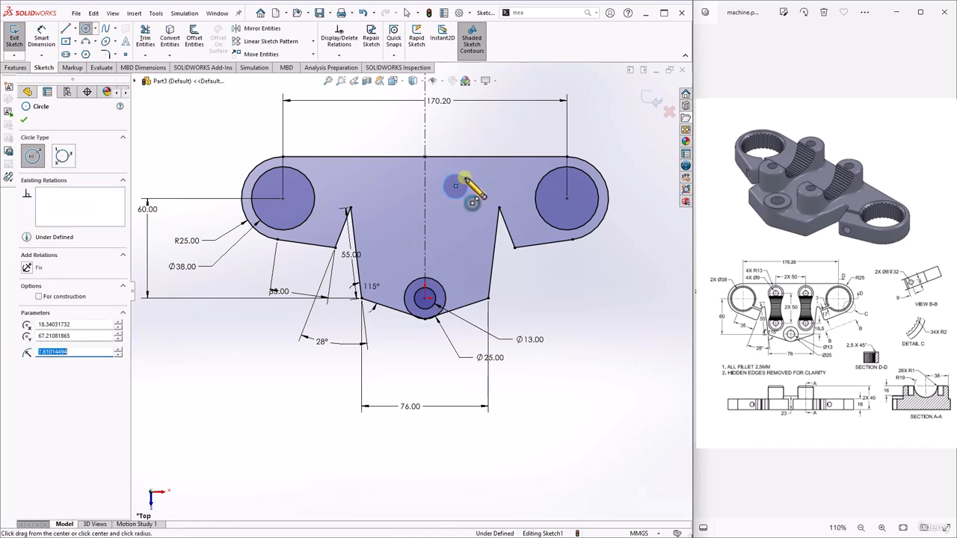
pyautogui.click(455, 254)
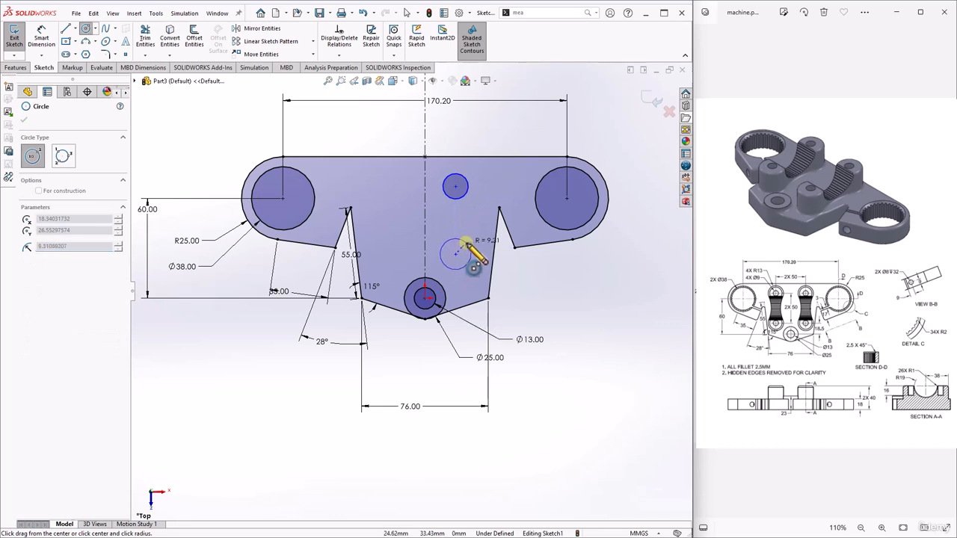
pyautogui.click(468, 246)
pyautogui.press('Escape')
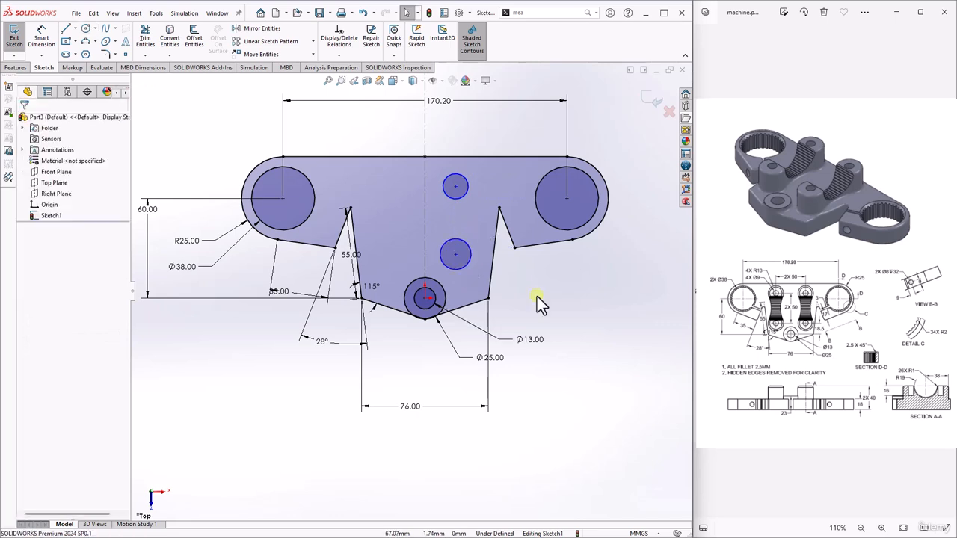
# Make the two small circles right of the centerline equal in radius.
pyautogui.click(461, 200)
pyautogui.keyDown('ctrl'); pyautogui.click(464, 244); pyautogui.keyUp('ctrl')
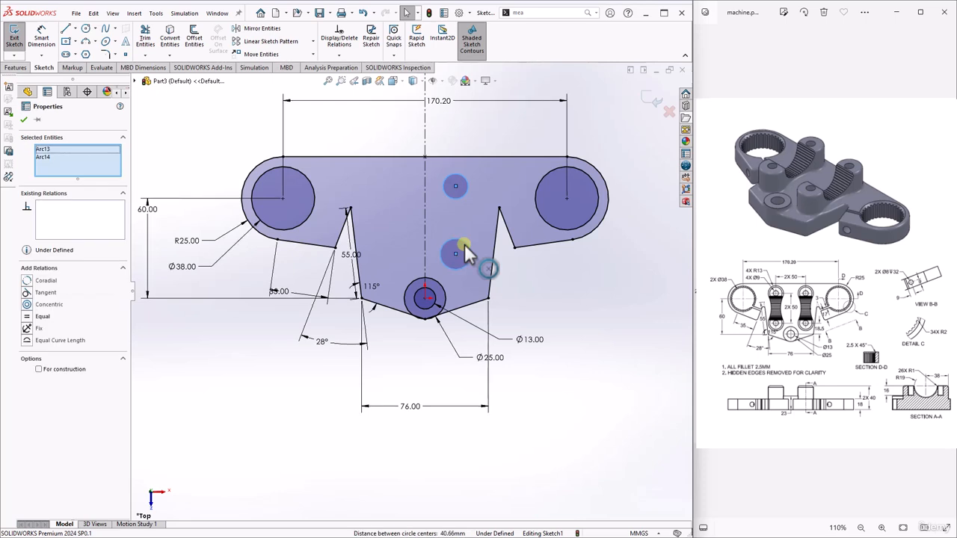
pyautogui.click(28, 317)
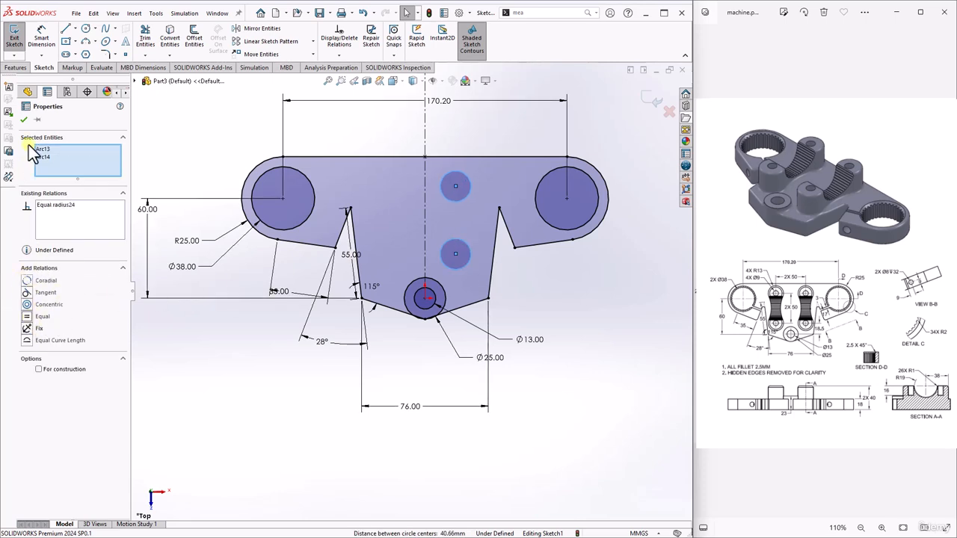
pyautogui.click(23, 120)
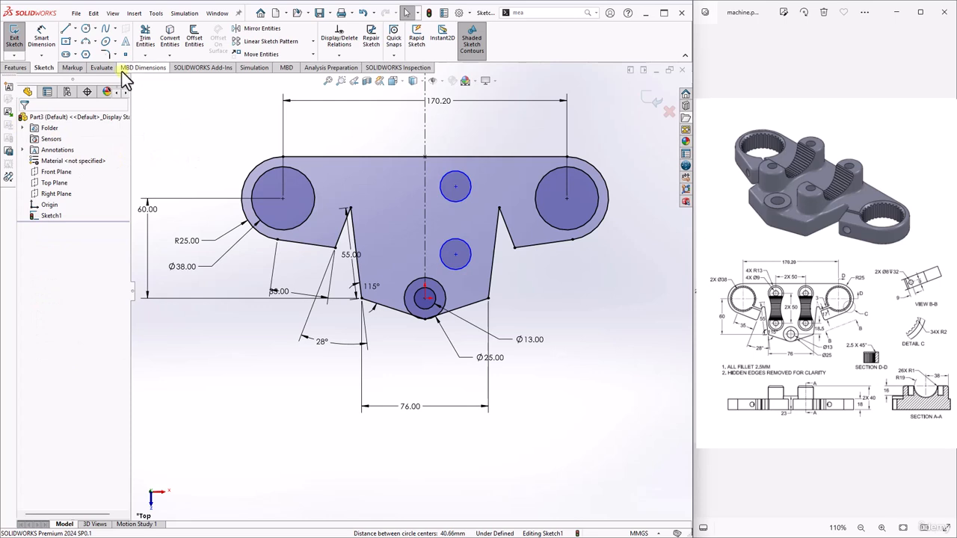
# Draw a three-point arc of about 47 mm radius joining the left sides of the two small circles, bowed inward between them.
pyautogui.click(95, 43)
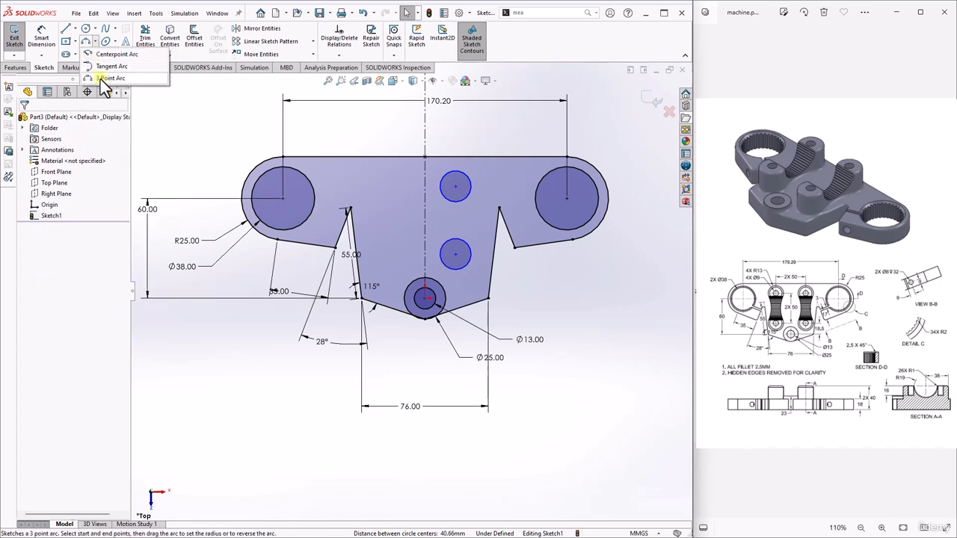
pyautogui.click(105, 78)
pyautogui.scroll(-4, 465, 203)
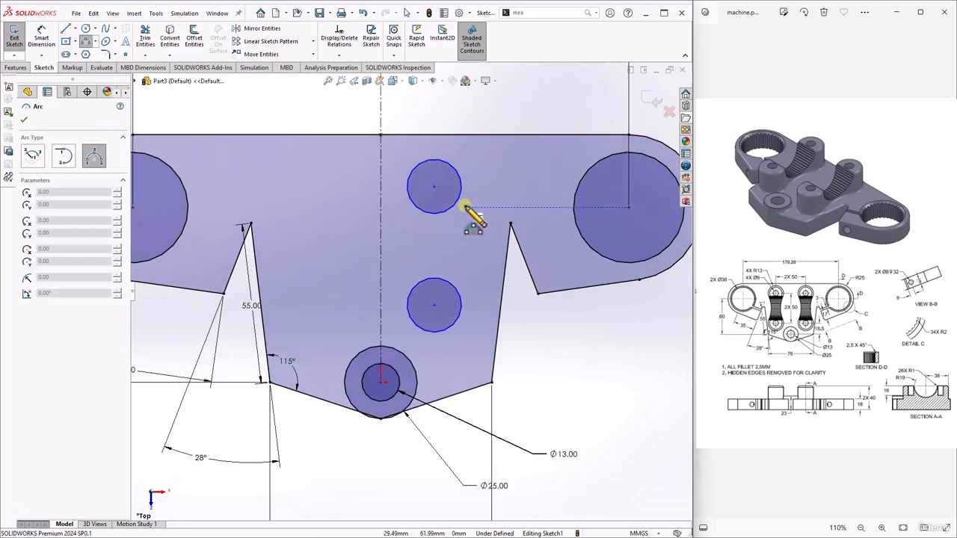
pyautogui.click(379, 203)
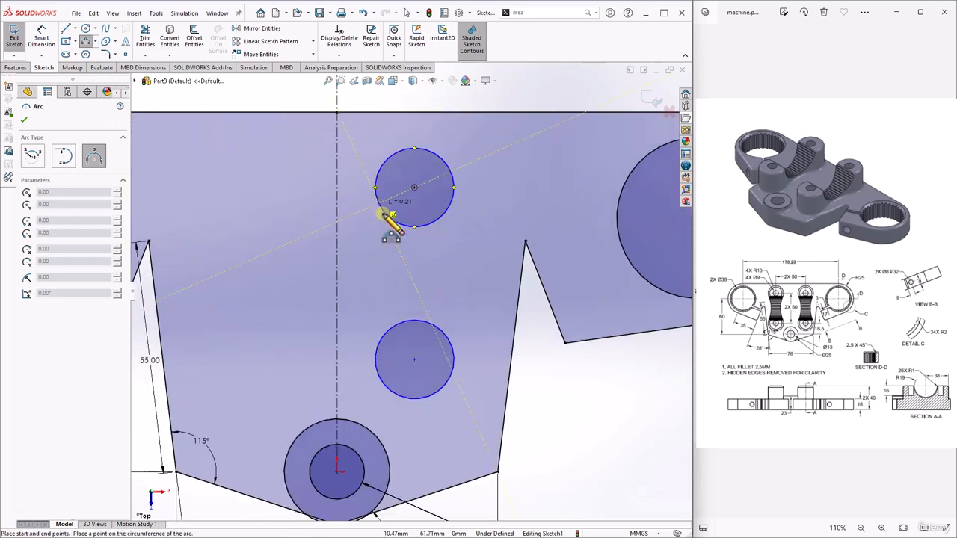
pyautogui.click(378, 343)
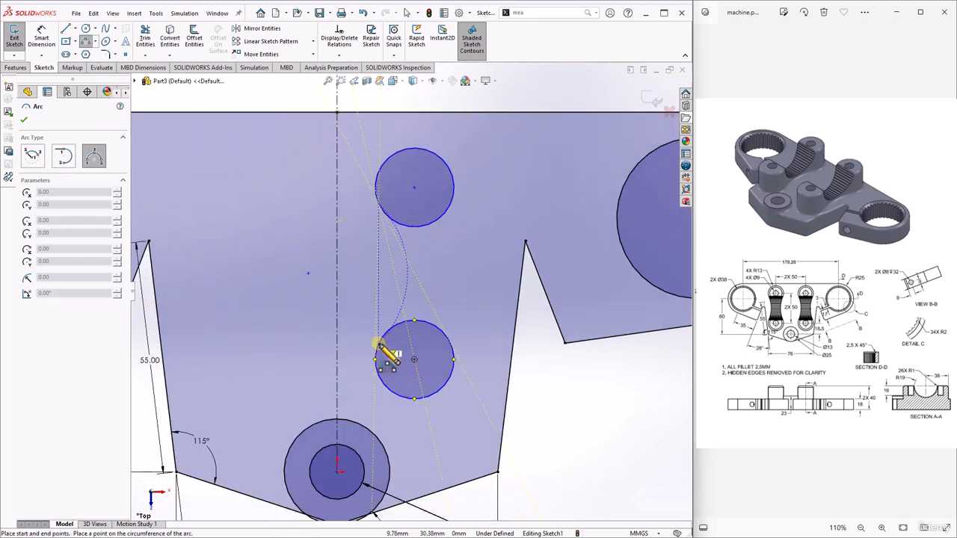
pyautogui.click(389, 274)
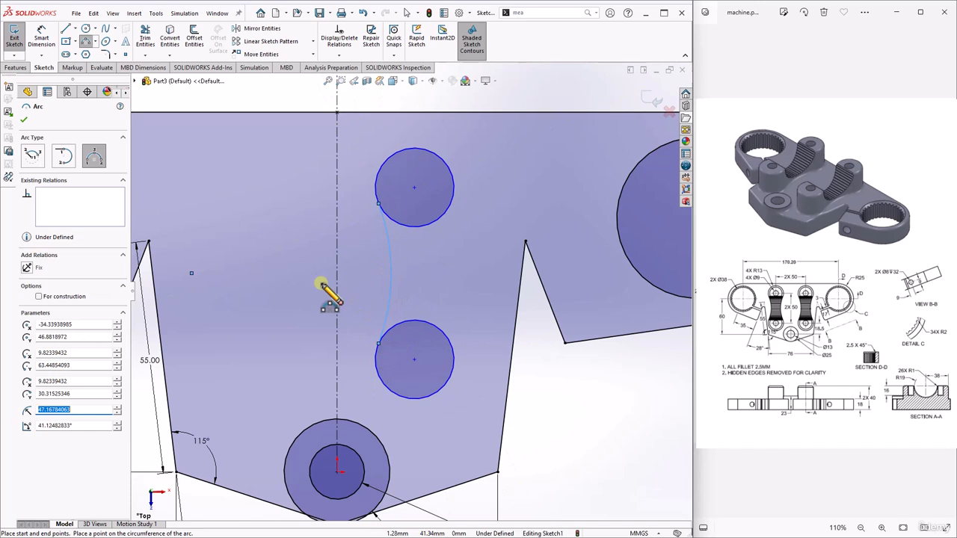
pyautogui.click(23, 120)
# Draw a vertical construction centerline connecting the centers of the two small circles.
pyautogui.scroll(2, 409, 299)
pyautogui.scroll(1, 414, 354)
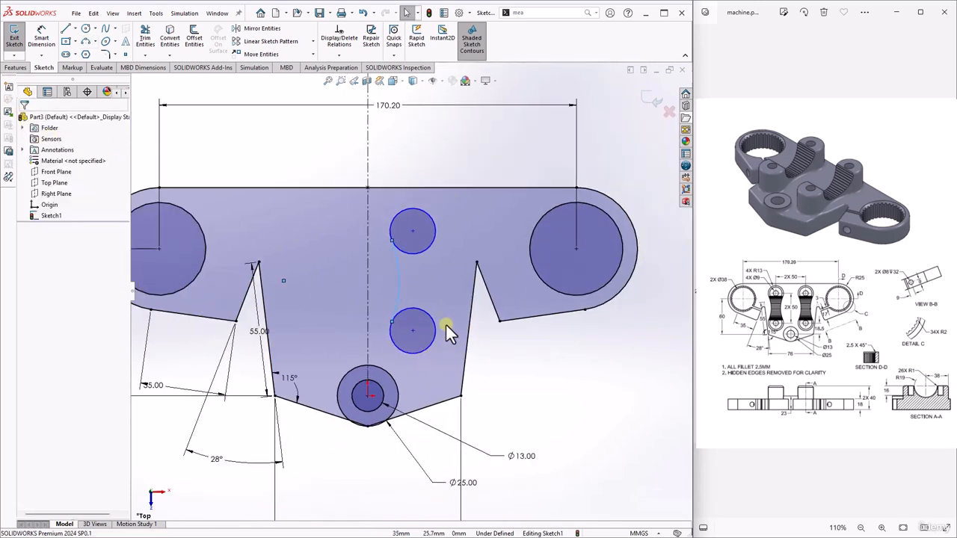
pyautogui.click(75, 31)
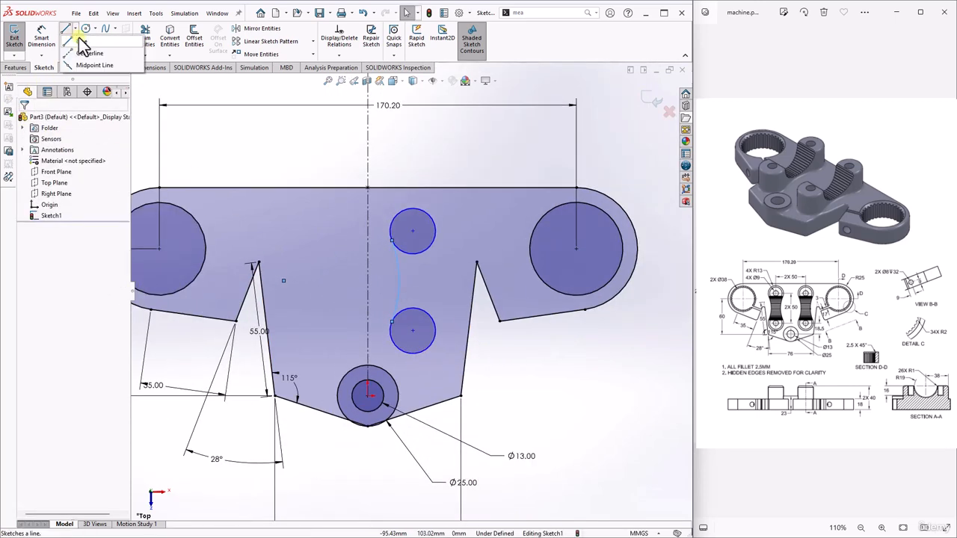
pyautogui.click(84, 55)
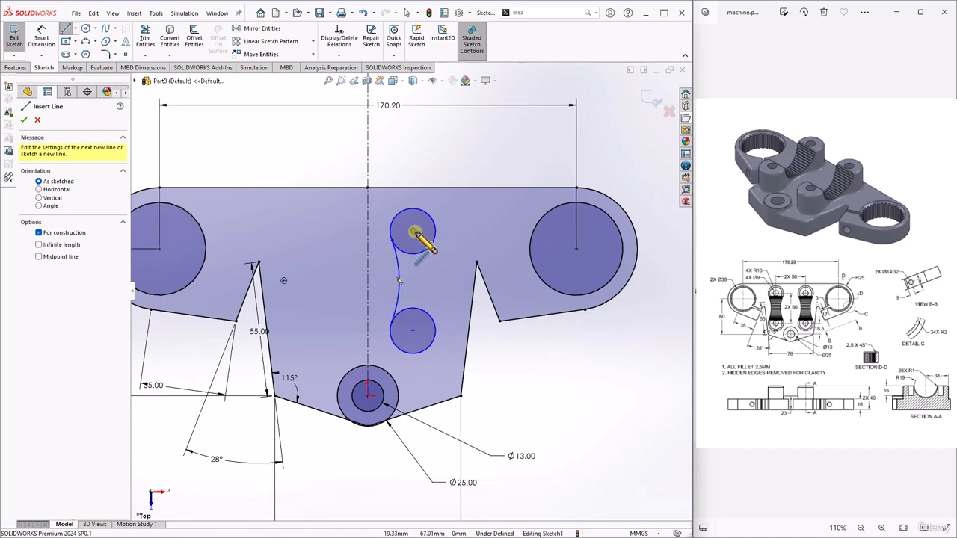
pyautogui.click(413, 232)
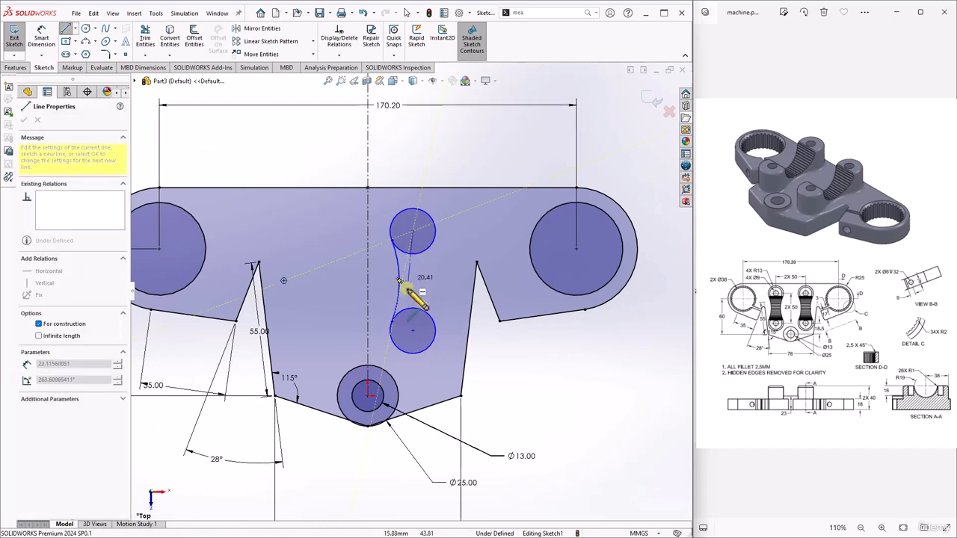
pyautogui.click(412, 330)
pyautogui.press('Escape')
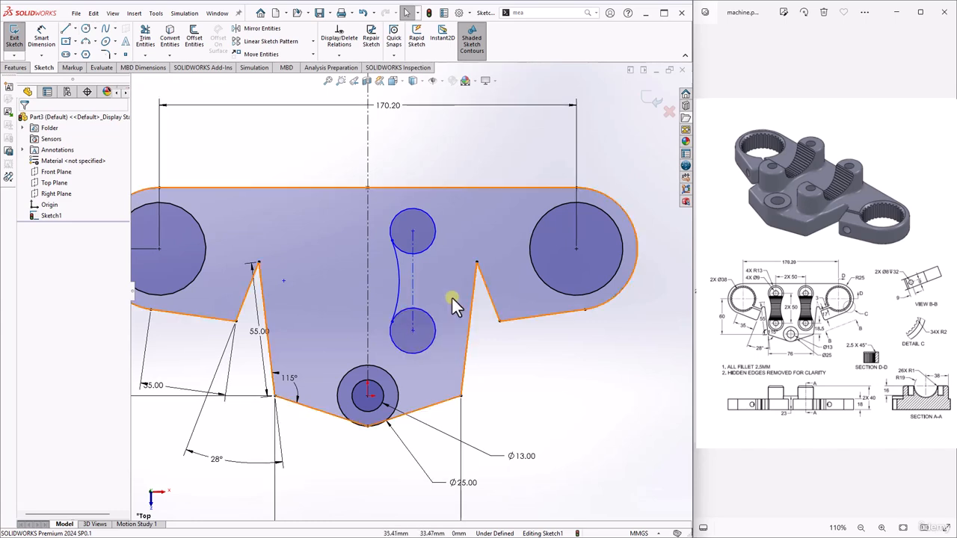
# Mirror the connecting arc about the short centerline between the two small circles, keeping the original.
pyautogui.click(260, 30)
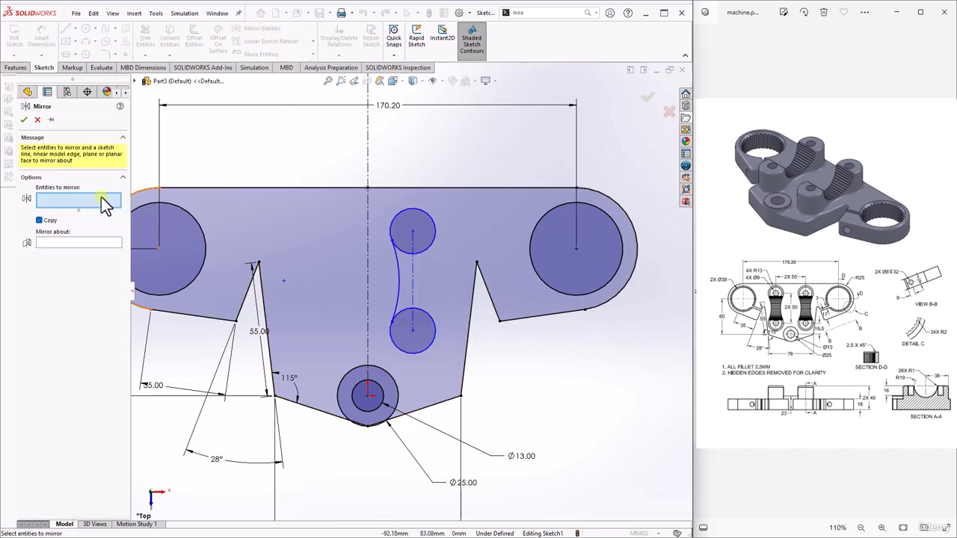
pyautogui.click(399, 280)
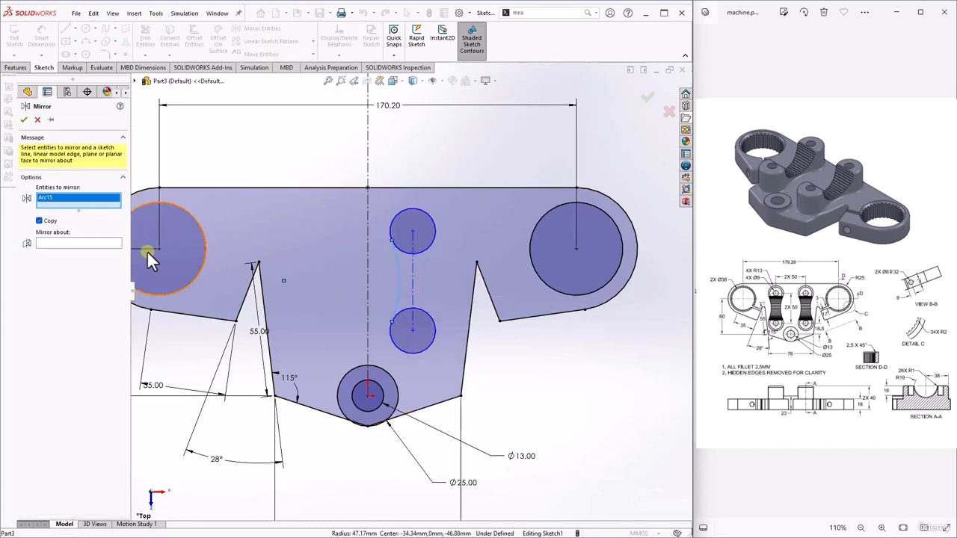
pyautogui.click(97, 244)
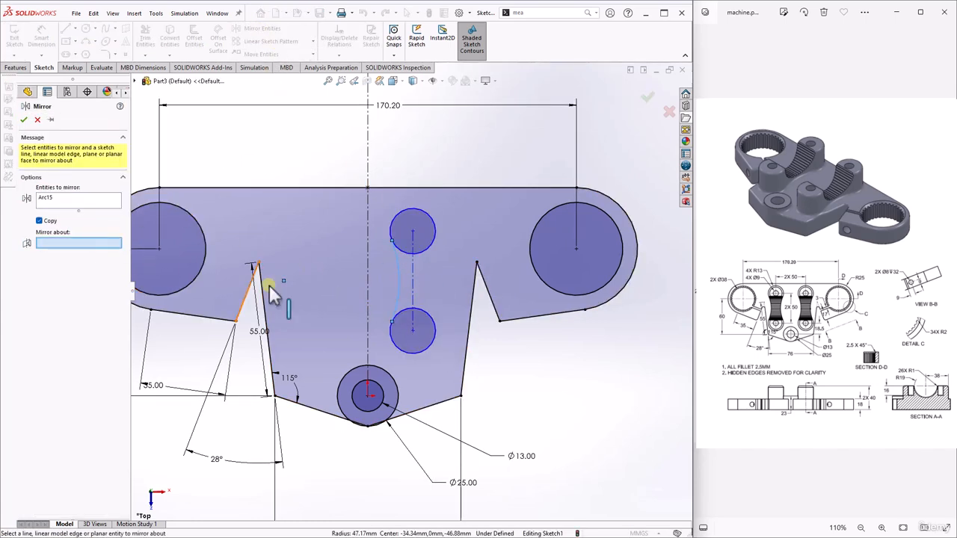
pyautogui.click(413, 269)
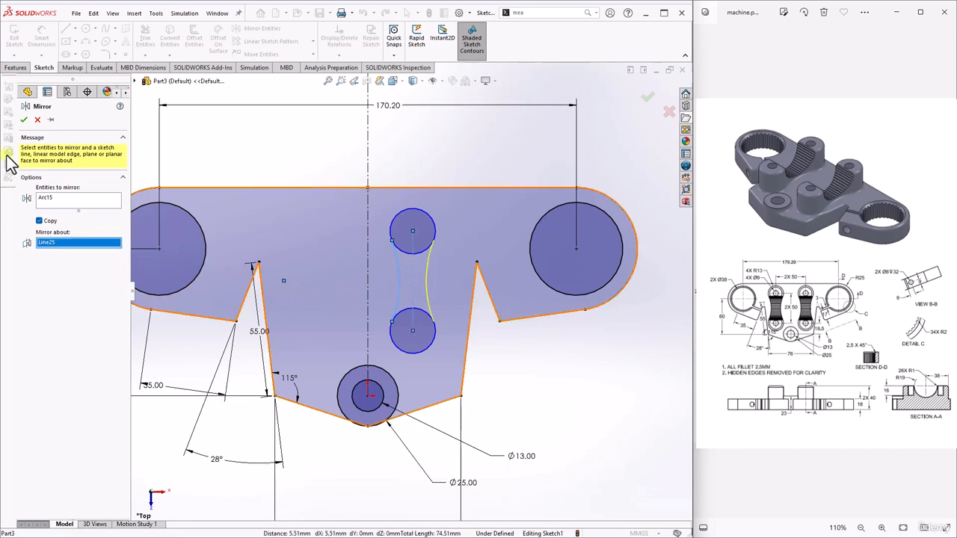
pyautogui.click(25, 122)
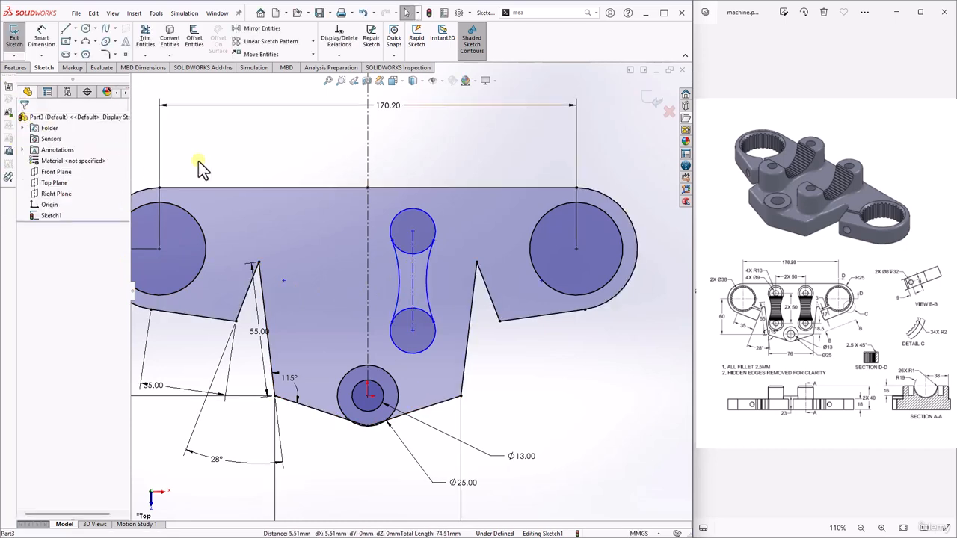
# Trim the inner portions of both small circles to leave one closed dog-bone profile.
pyautogui.click(145, 41)
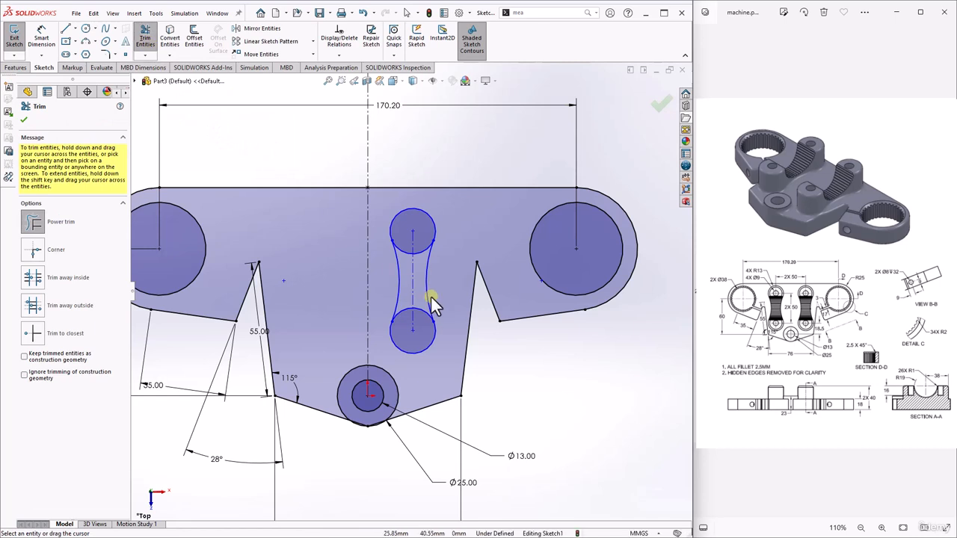
pyautogui.scroll(-3, 432, 303)
pyautogui.moveTo(370, 187)
pyautogui.mouseDown()
pyautogui.moveTo(371, 229)
pyautogui.moveTo(402, 181)
pyautogui.mouseUp()
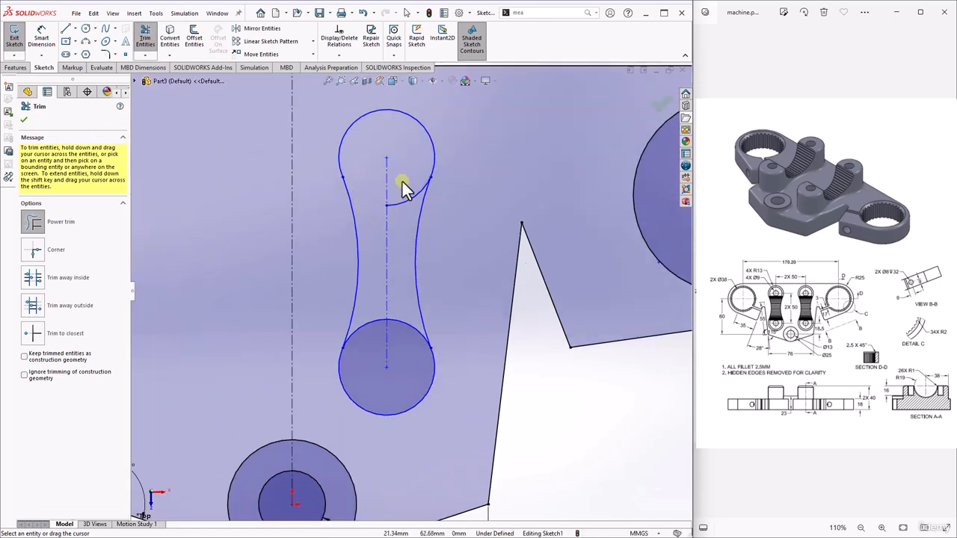
pyautogui.moveTo(398, 313)
pyautogui.mouseDown()
pyautogui.moveTo(397, 340)
pyautogui.moveTo(367, 299)
pyautogui.mouseUp()
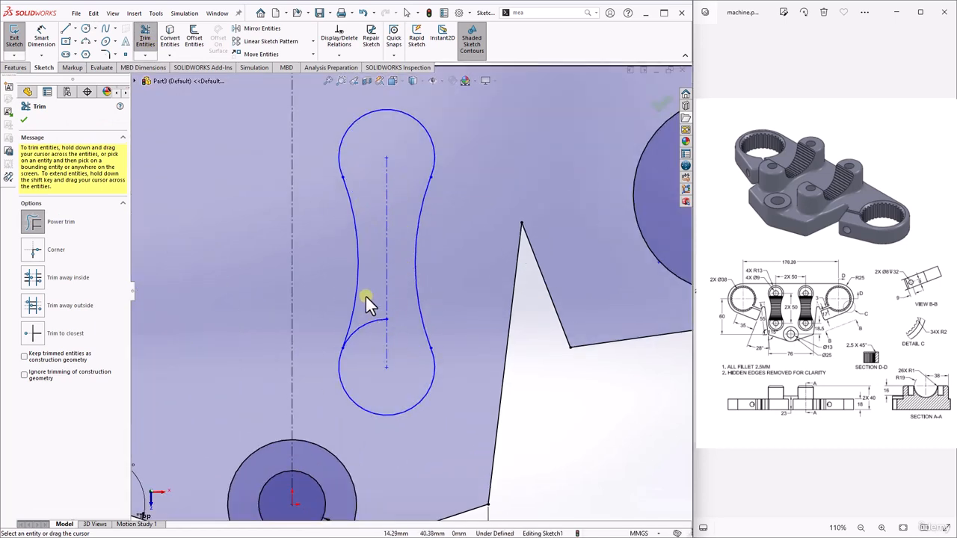
pyautogui.click(24, 120)
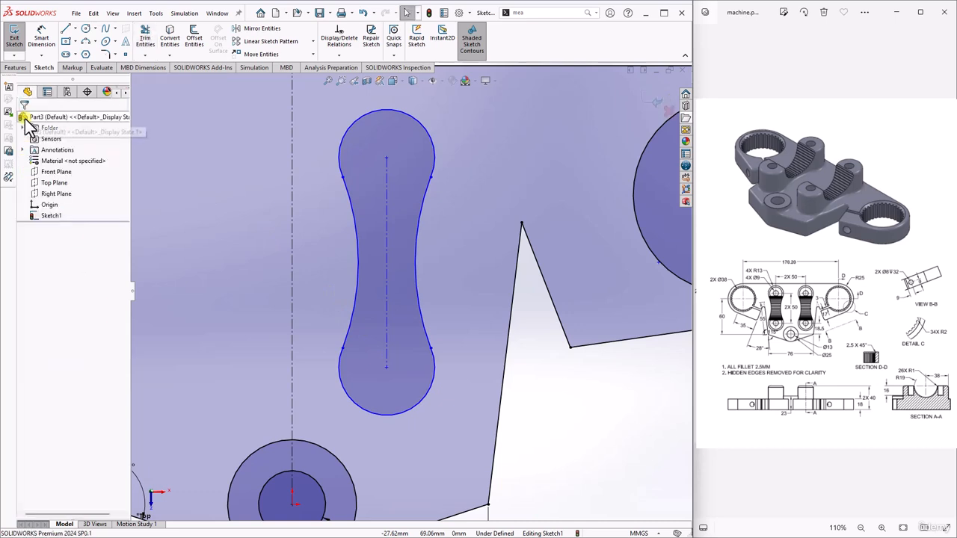
# Dimension the vertical distance between the dog-bone profile's two end-arc centers and set it to 50 mm.
pyautogui.scroll(1, 404, 297)
pyautogui.scroll(2, 404, 296)
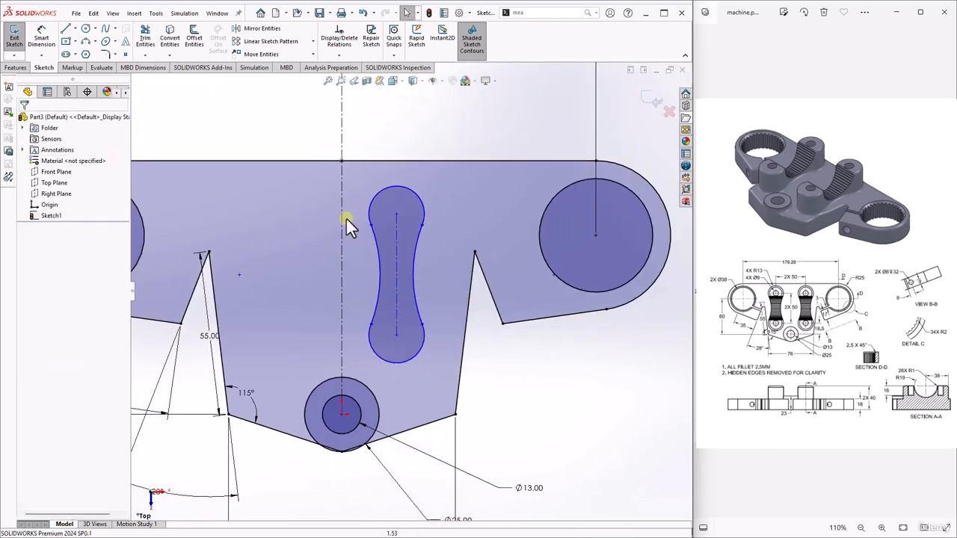
pyautogui.click(41, 40)
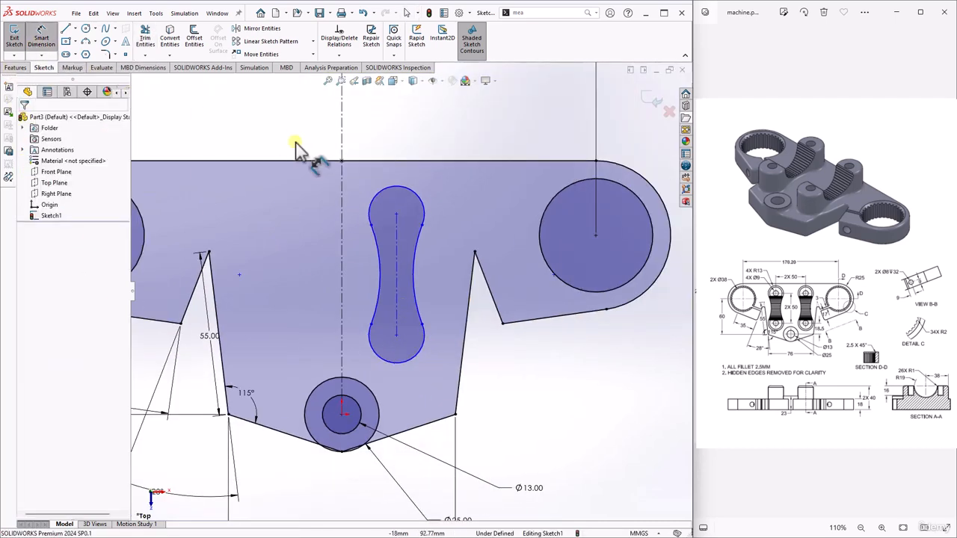
pyautogui.click(396, 216)
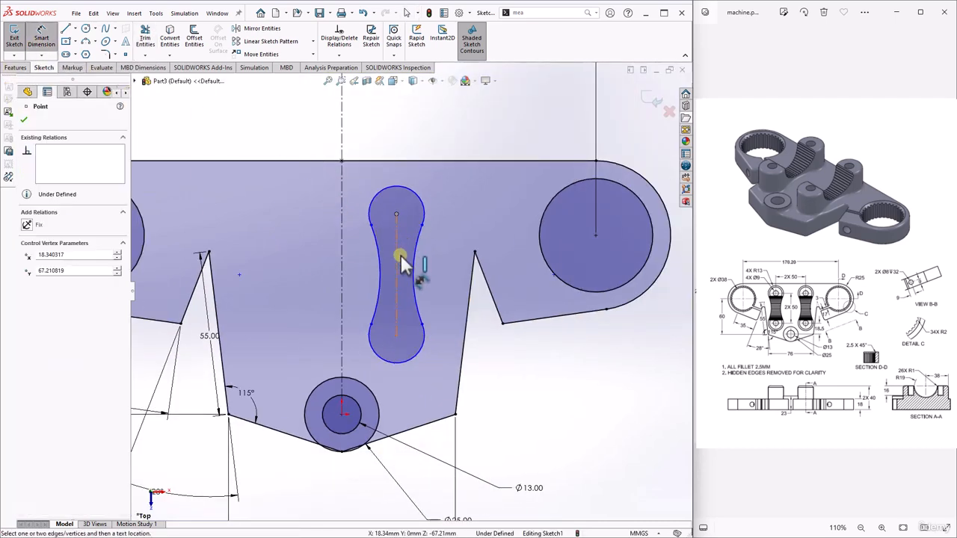
pyautogui.click(396, 335)
pyautogui.click(454, 268)
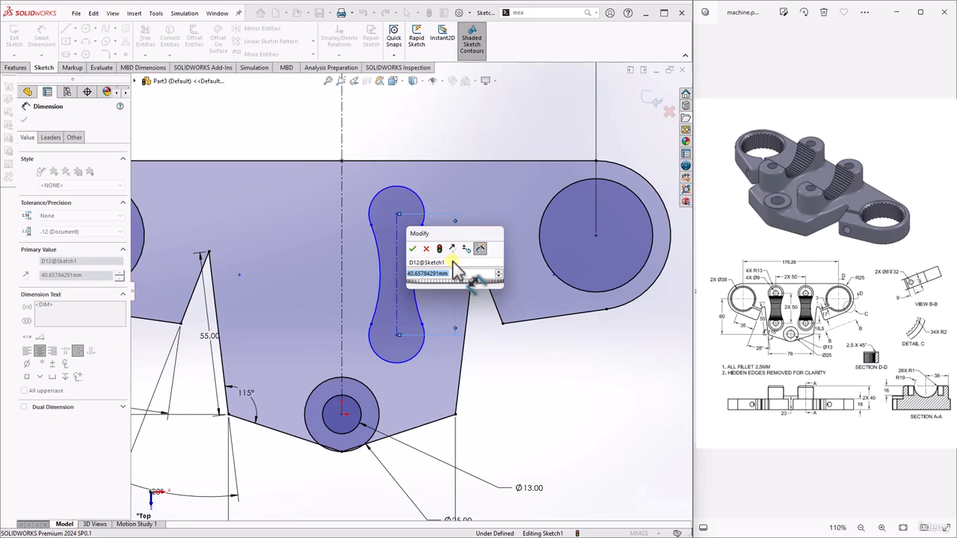
pyautogui.write('50')
pyautogui.press('Return')
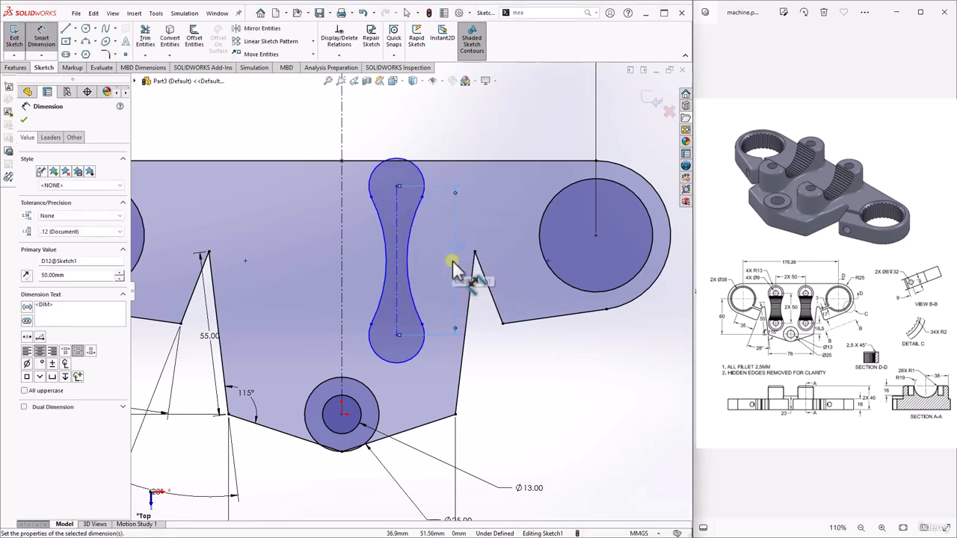
# Set the dog-bone's upper end arc to a 13 mm radius and its inward-bowed side arc to a 50 mm radius.
pyautogui.click(416, 166)
pyautogui.click(448, 122)
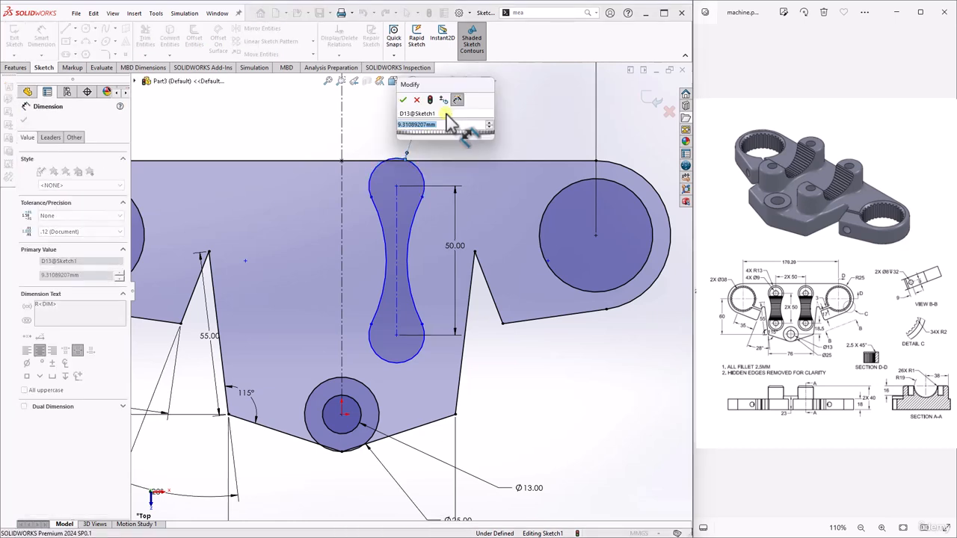
pyautogui.write('13')
pyautogui.press('Return')
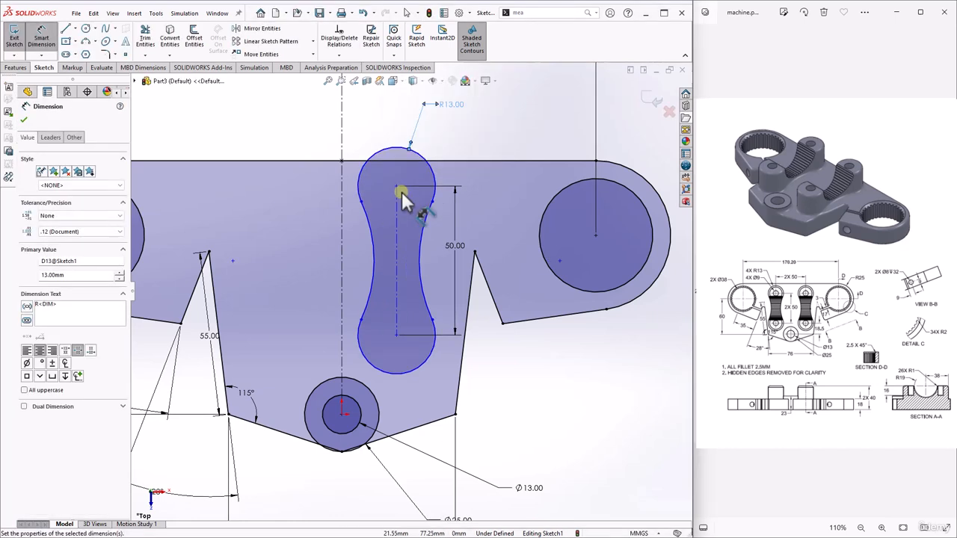
pyautogui.click(371, 248)
pyautogui.click(308, 244)
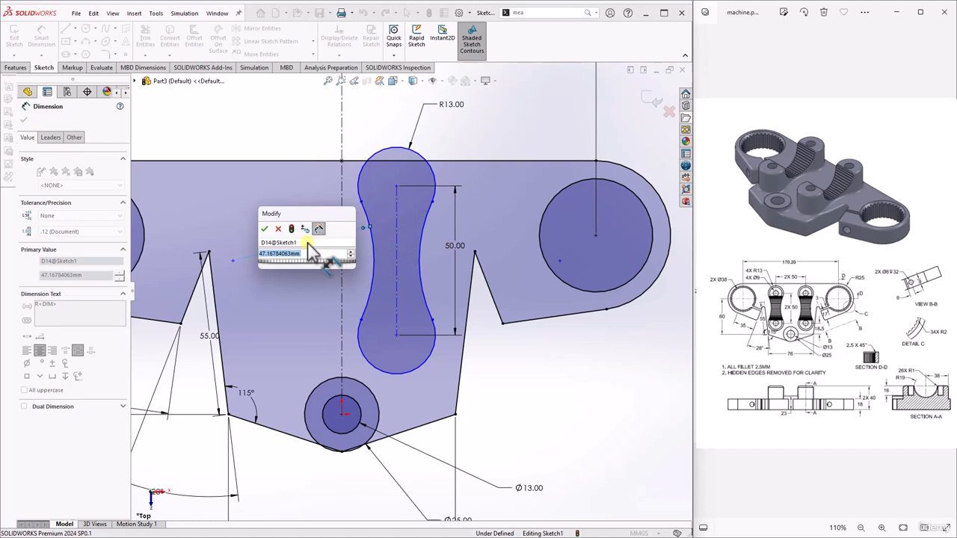
pyautogui.write('50')
pyautogui.press('Return')
# Dimension the vertical distance from the origin to the dog-bone's lower arc center as 18.5 mm.
pyautogui.scroll(3, 307, 243)
pyautogui.click(371, 364)
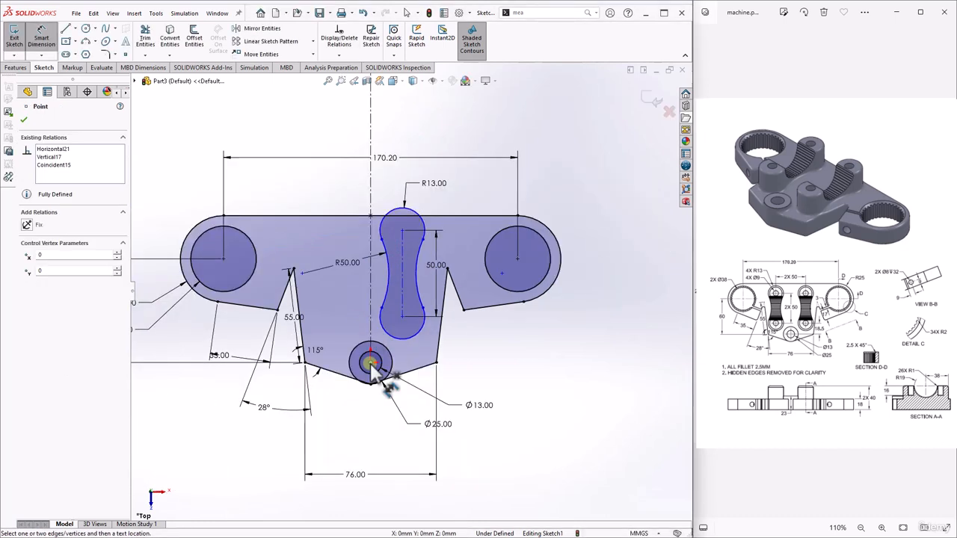
pyautogui.click(403, 319)
pyautogui.click(453, 340)
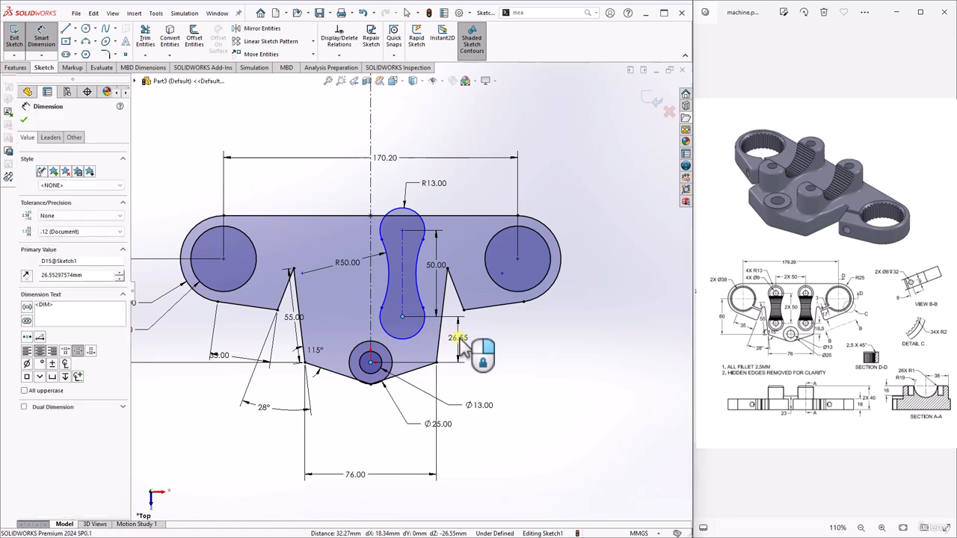
pyautogui.write('18')
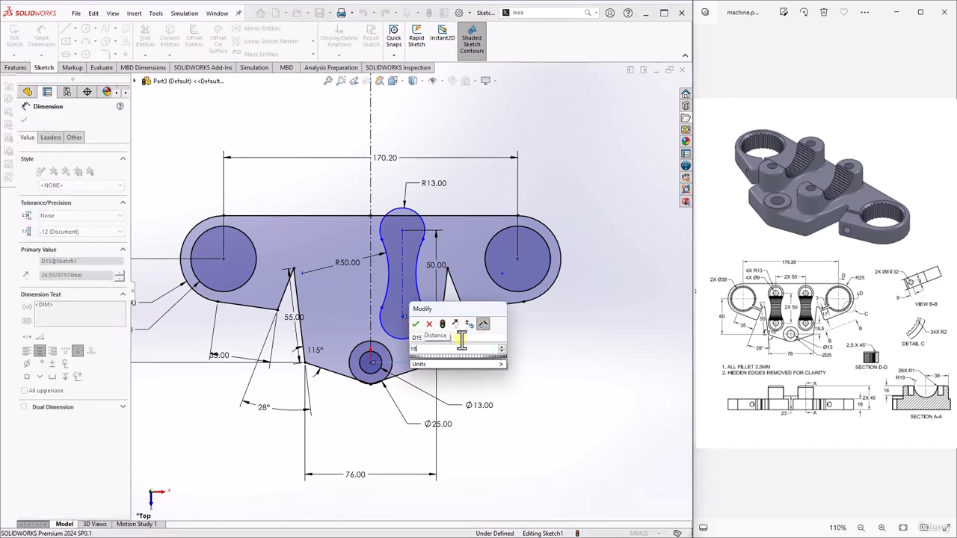
pyautogui.write('.5')
pyautogui.press('Return')
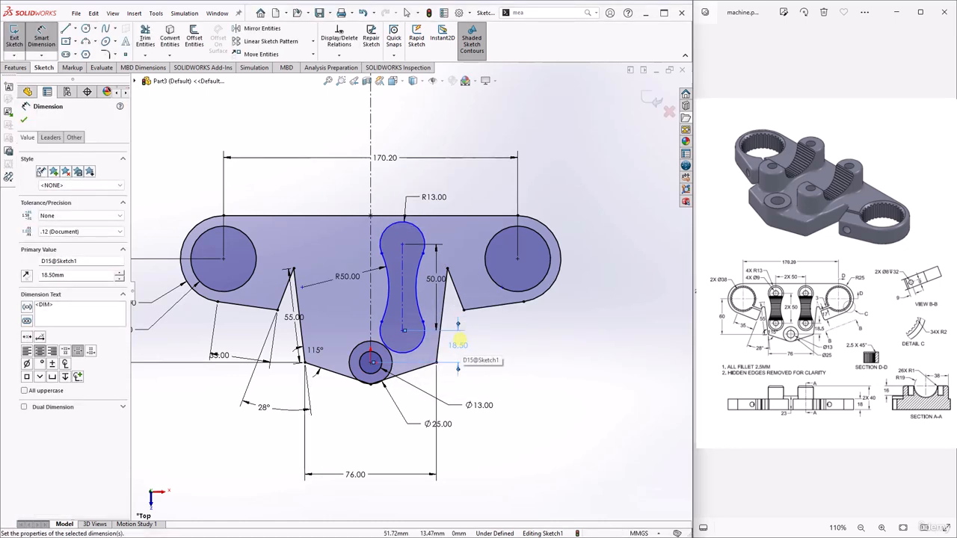
pyautogui.click(22, 120)
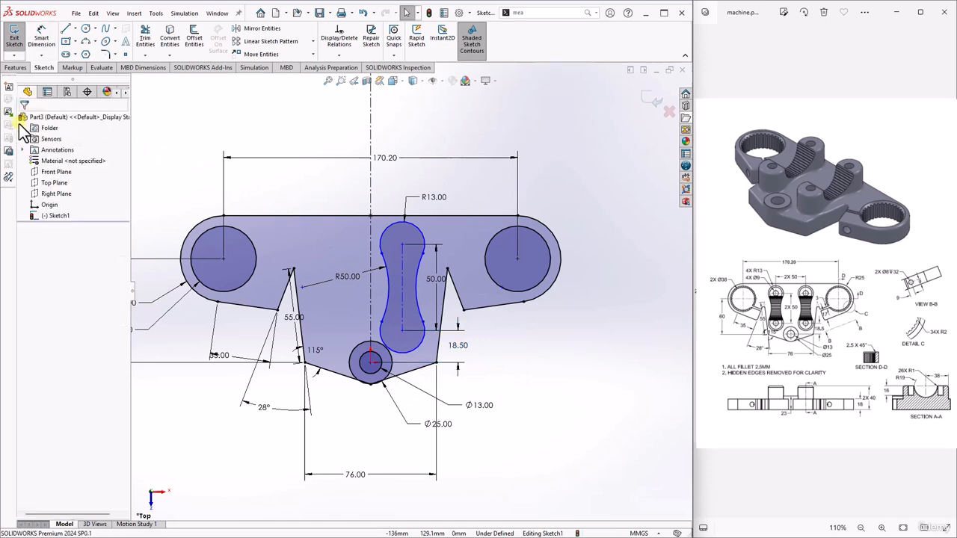
# Mirror the four dog-bone arcs about the bracket's vertical centerline, keeping the original.
pyautogui.click(263, 29)
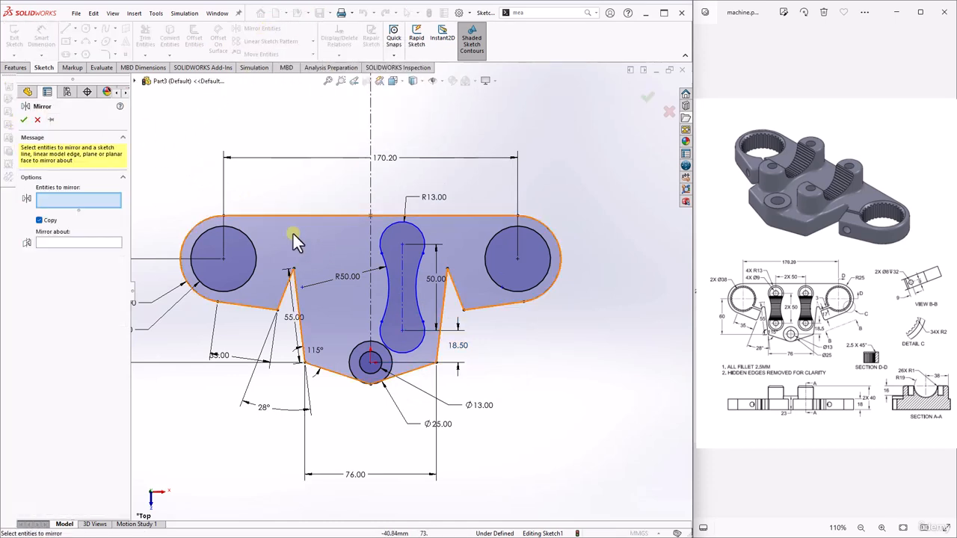
pyautogui.click(389, 230)
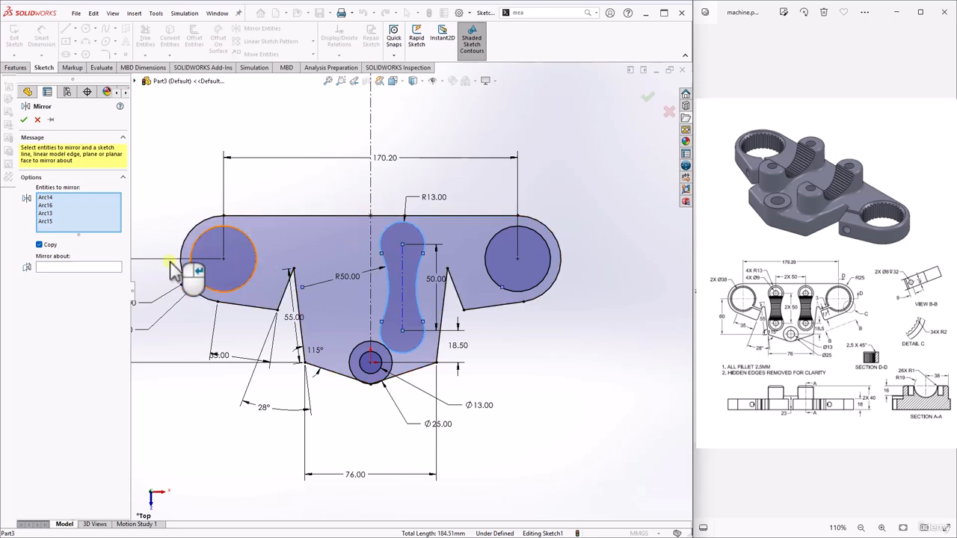
pyautogui.click(77, 267)
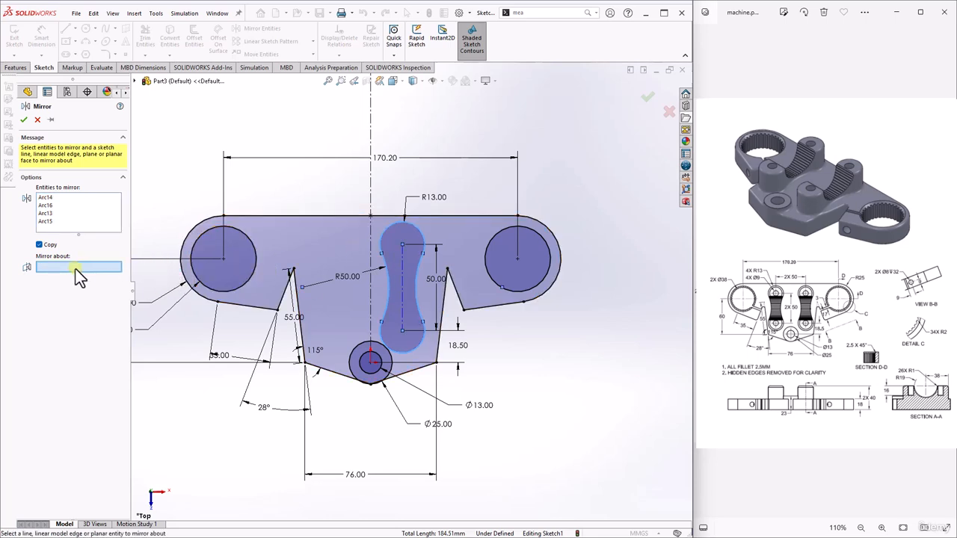
pyautogui.click(369, 187)
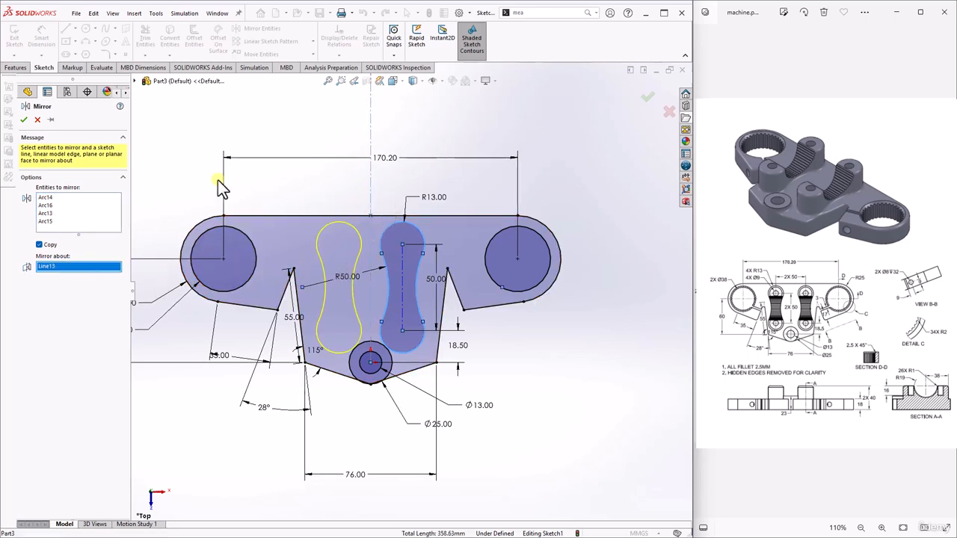
pyautogui.click(26, 121)
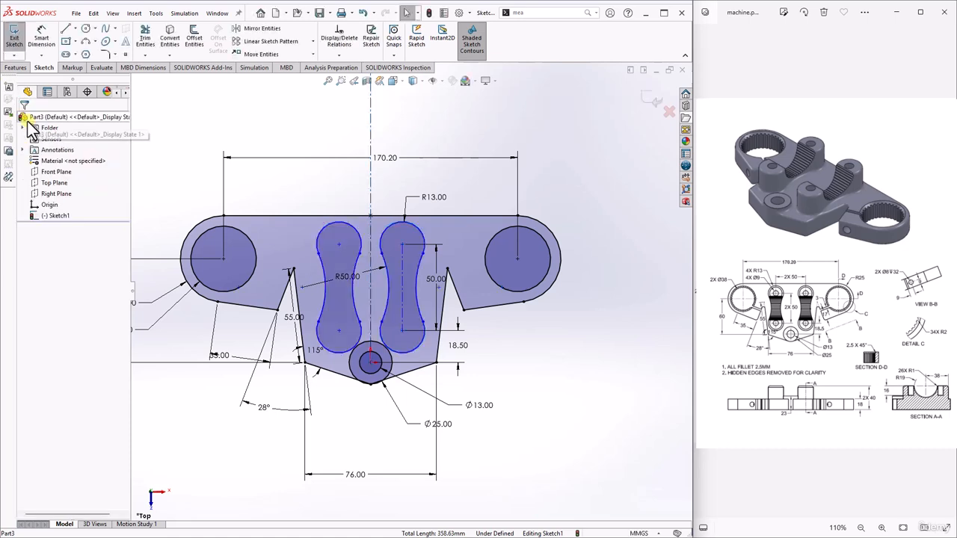
# Set the horizontal distance between the upper arc centers of the two dog-bone profiles to 50 mm.
pyautogui.click(41, 37)
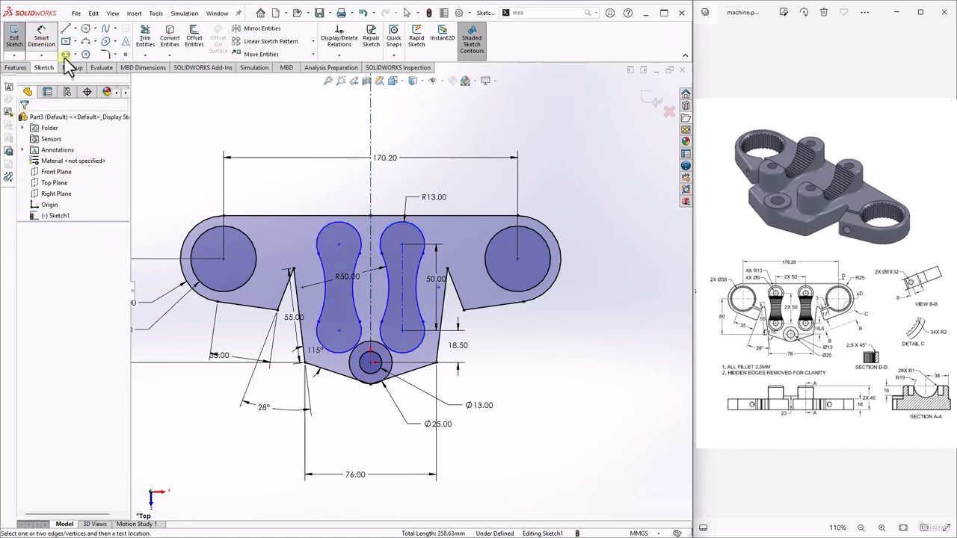
pyautogui.click(339, 247)
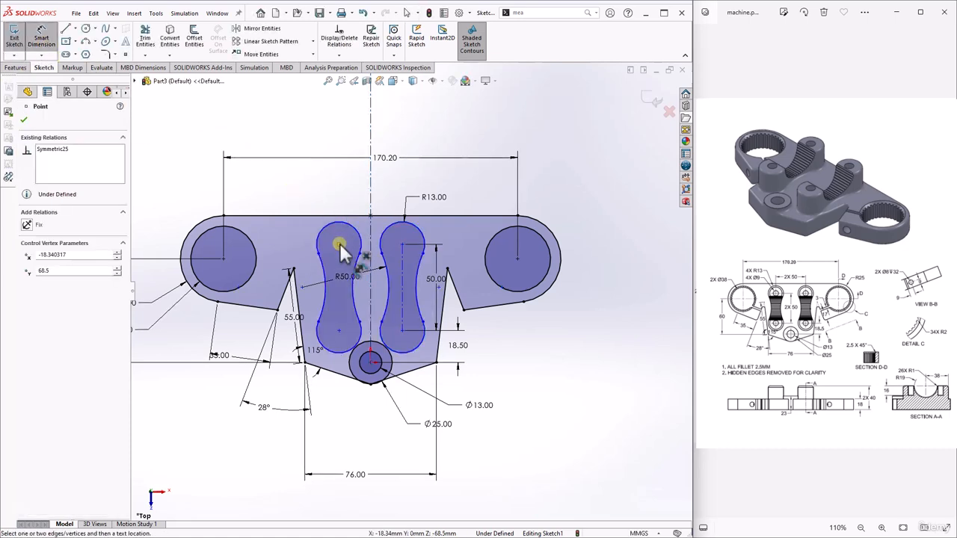
pyautogui.click(403, 244)
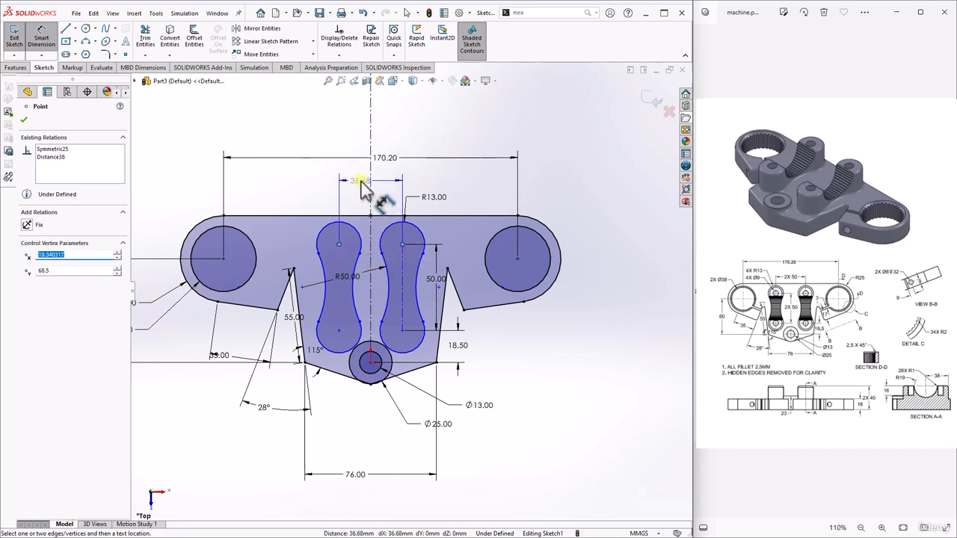
pyautogui.click(362, 188)
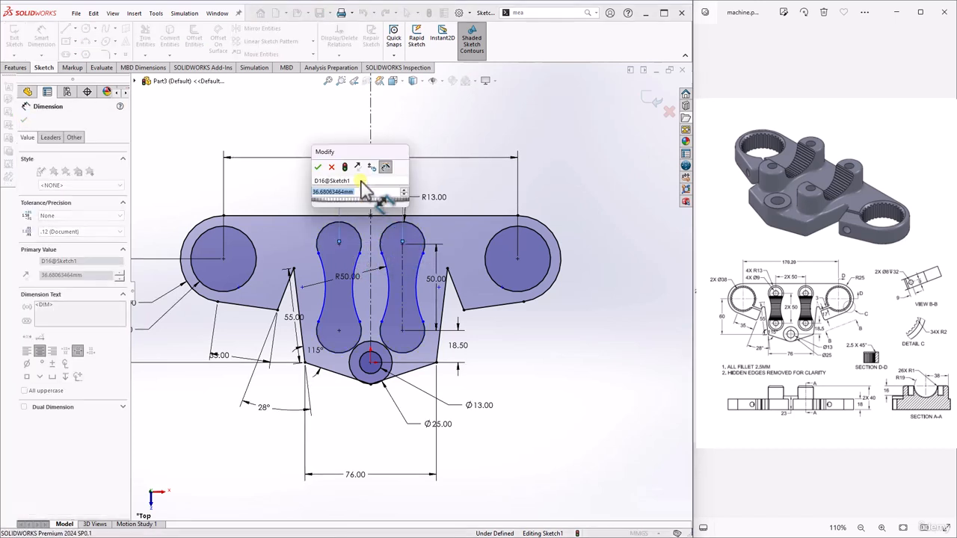
pyautogui.write('50')
pyautogui.press('Return')
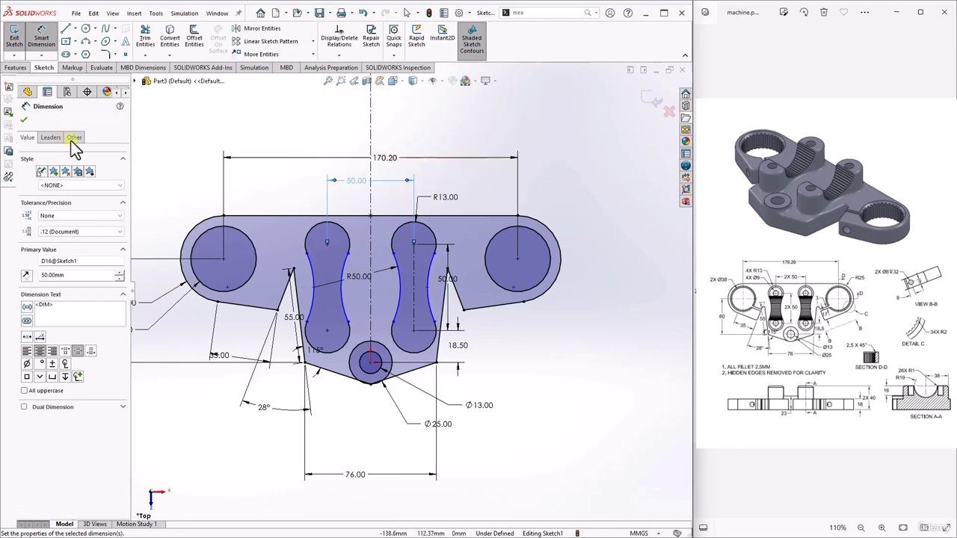
pyautogui.click(25, 121)
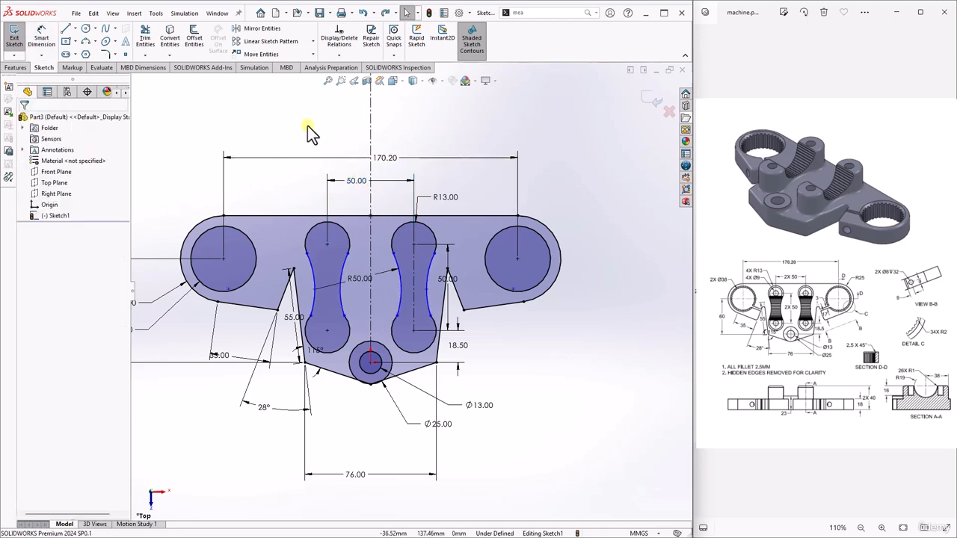
# Add a tangent relation between the right dog-bone's lower end arc and its inner side arc.
pyautogui.click(344, 54)
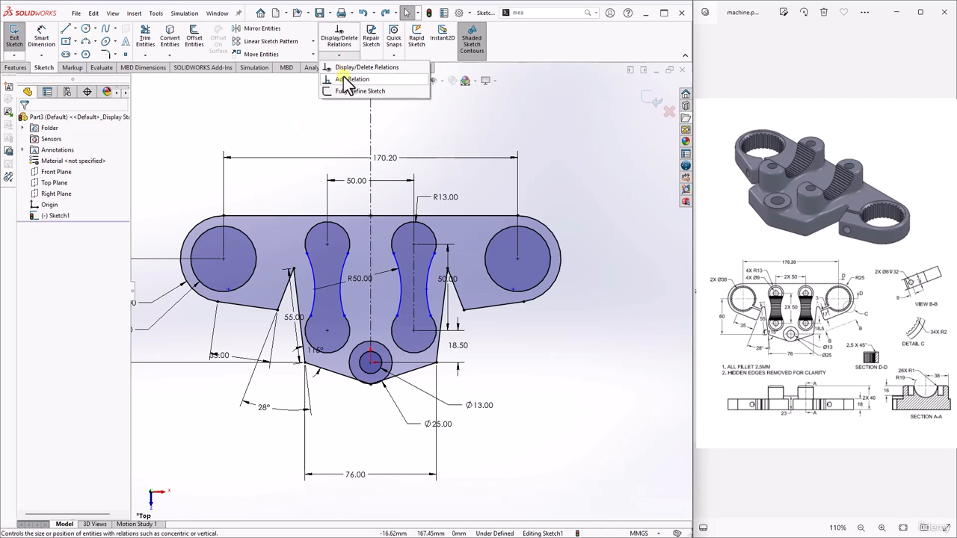
pyautogui.click(345, 79)
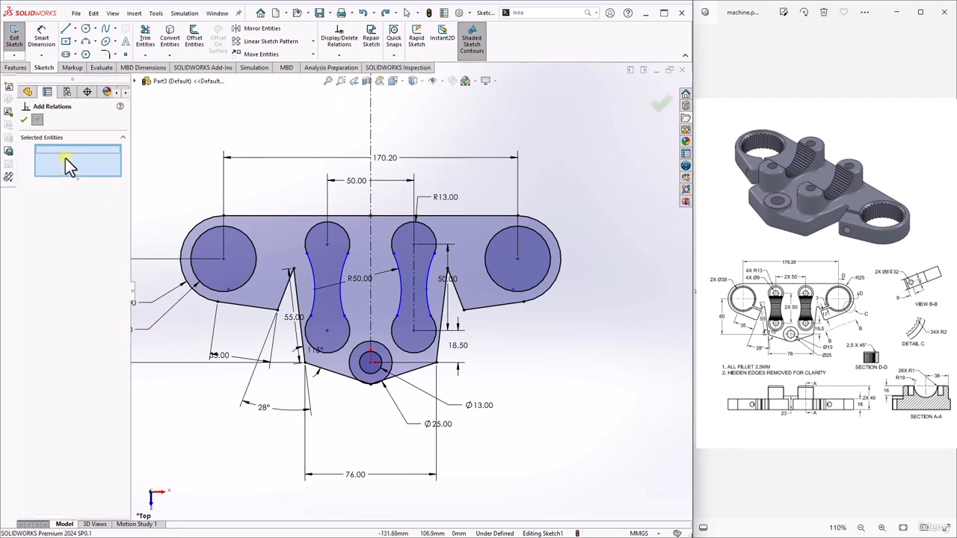
pyautogui.click(397, 323)
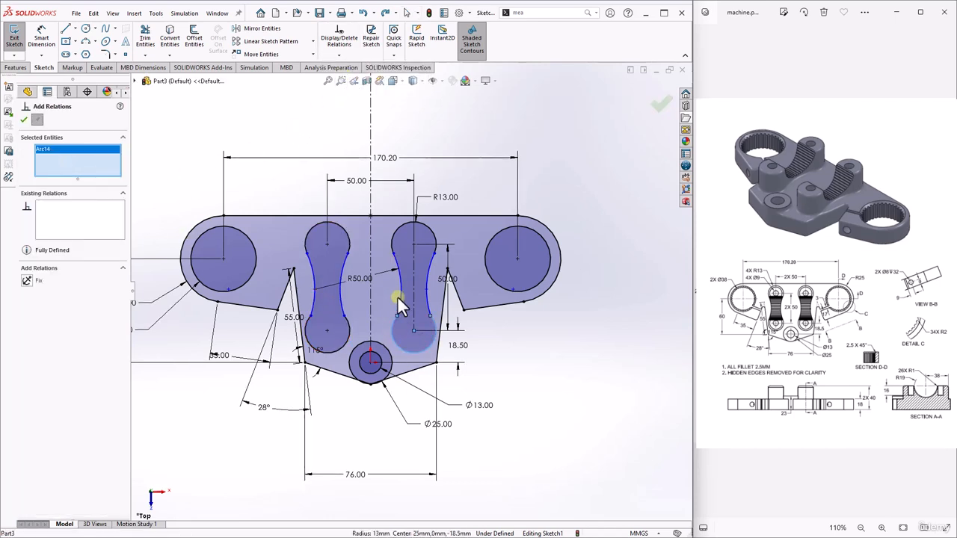
pyautogui.click(403, 293)
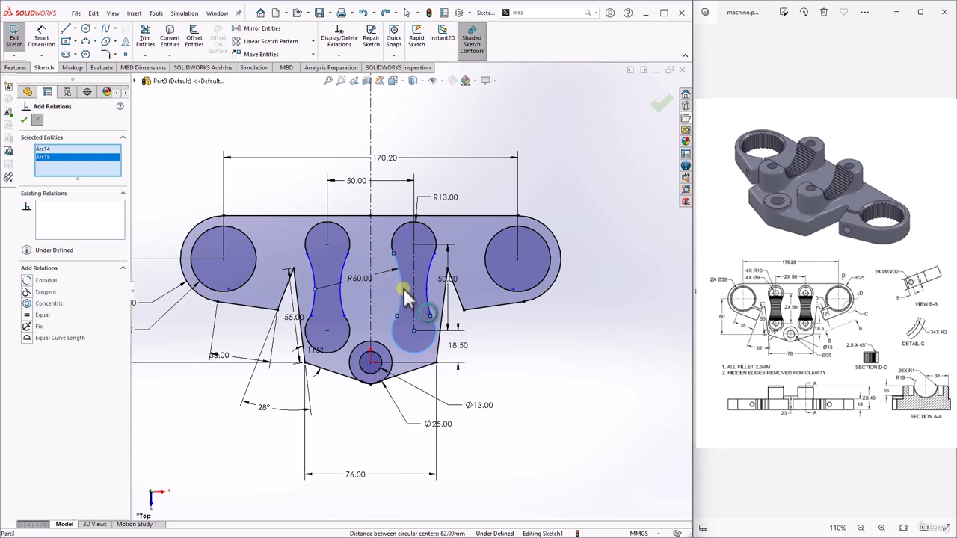
pyautogui.click(27, 294)
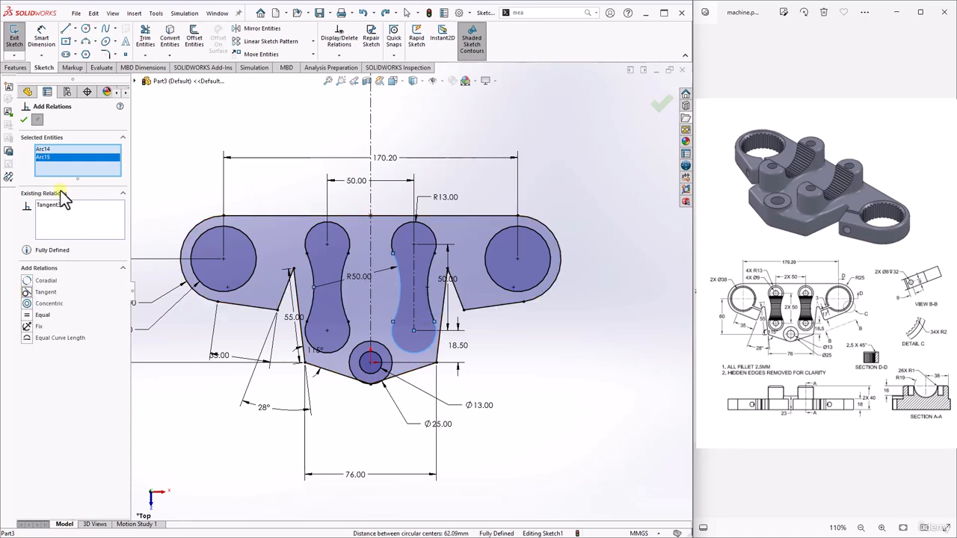
pyautogui.click(24, 120)
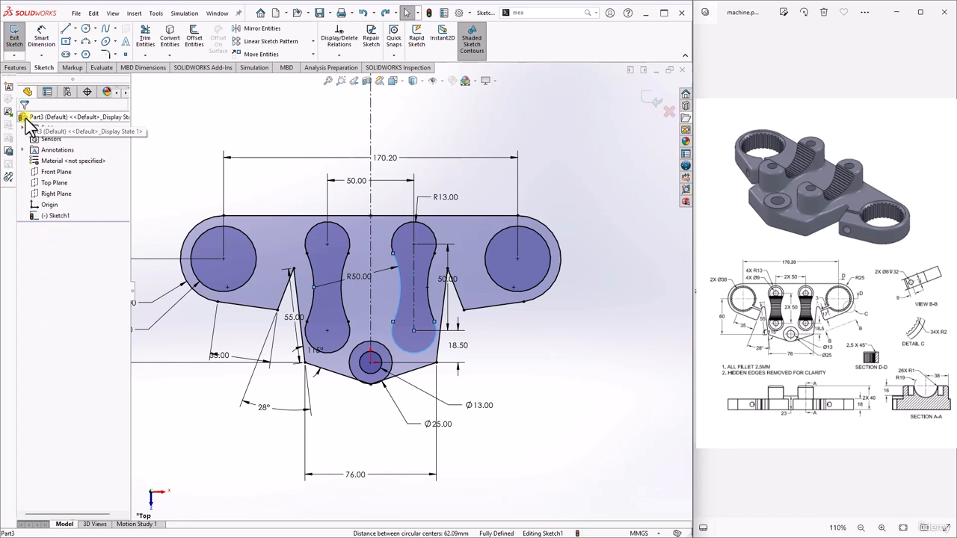
# Draw a line about 22 mm long from the left notch's slanted outer edge to the left clamp hole circle.
pyautogui.click(77, 28)
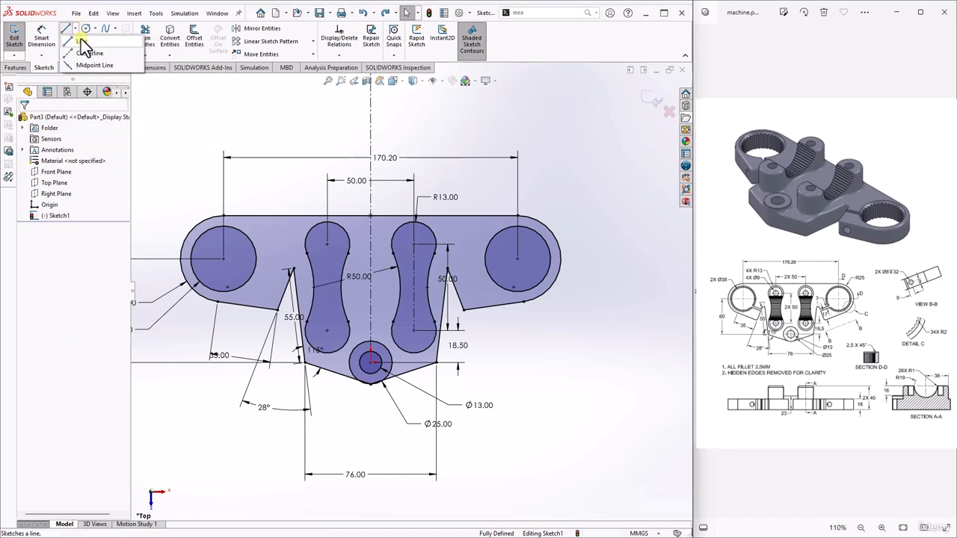
pyautogui.click(80, 41)
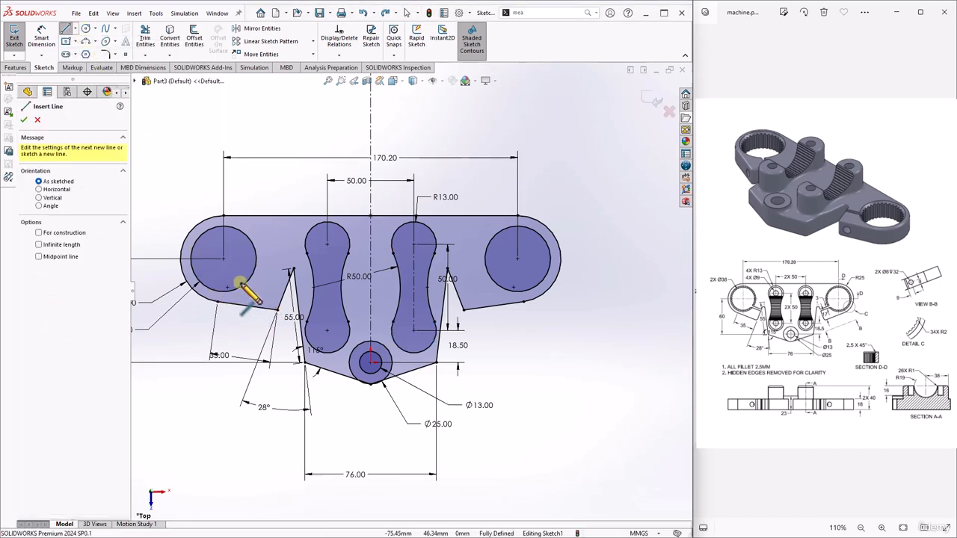
pyautogui.scroll(-4, 258, 290)
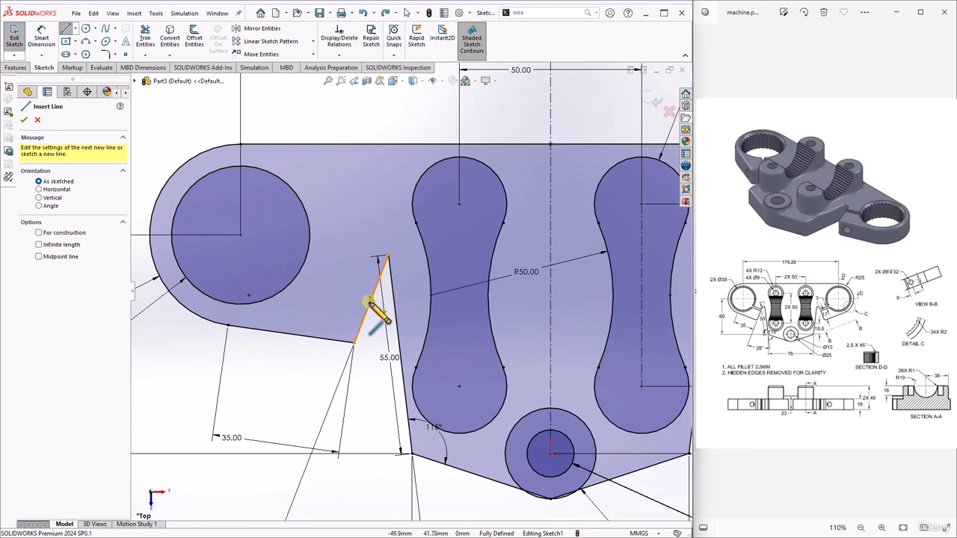
pyautogui.click(368, 301)
pyautogui.click(292, 285)
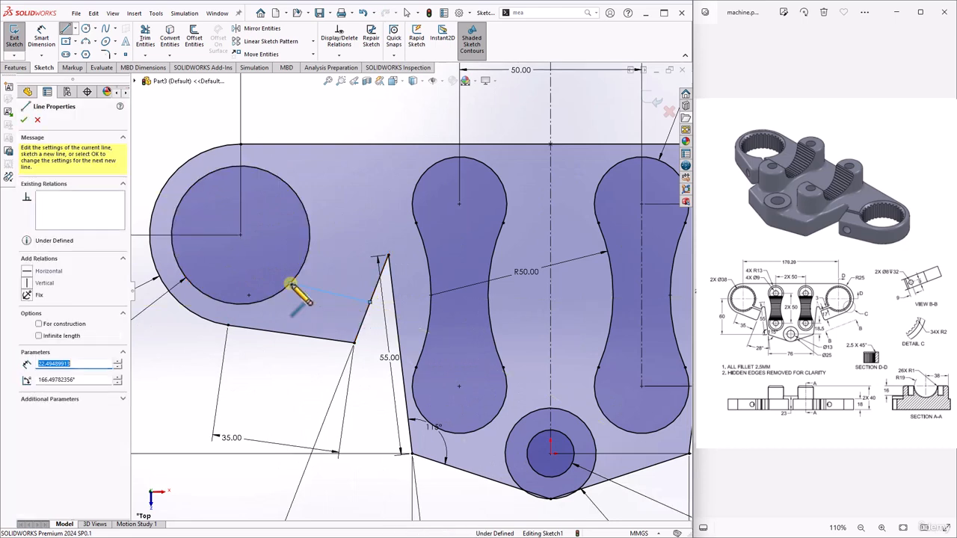
pyautogui.press('Escape')
pyautogui.press('Escape')
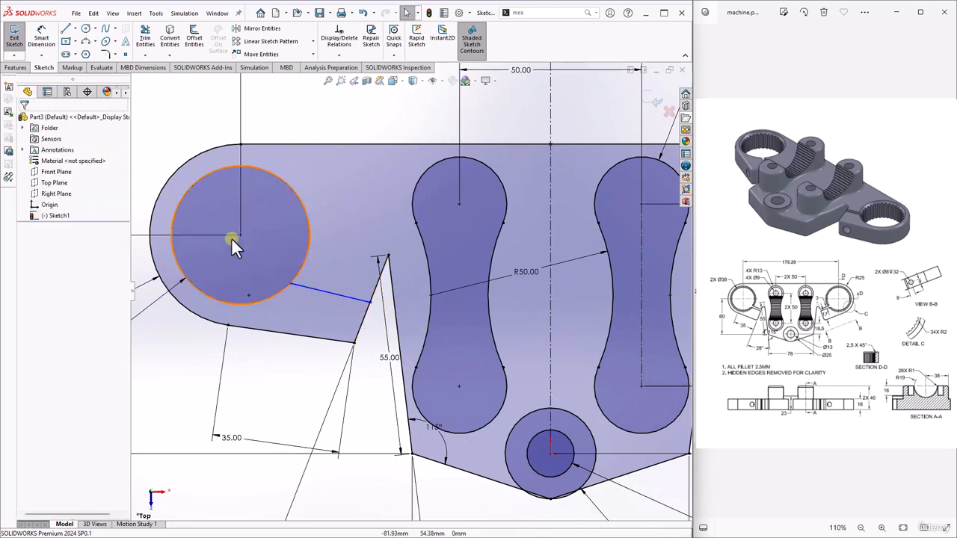
# Draw a second slot line just above the first, from the left notch's slanted edge to the left clamp hole circle.
pyautogui.click(66, 28)
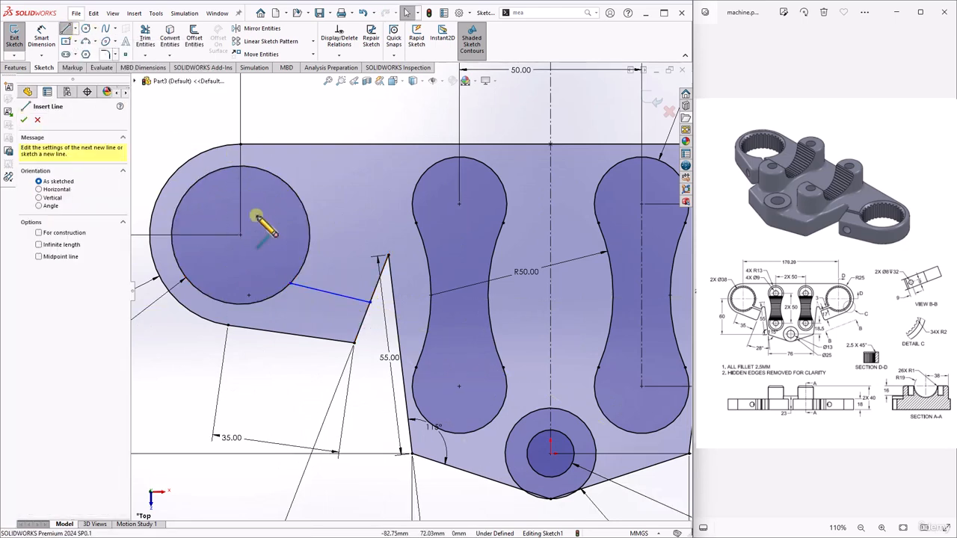
pyautogui.click(377, 281)
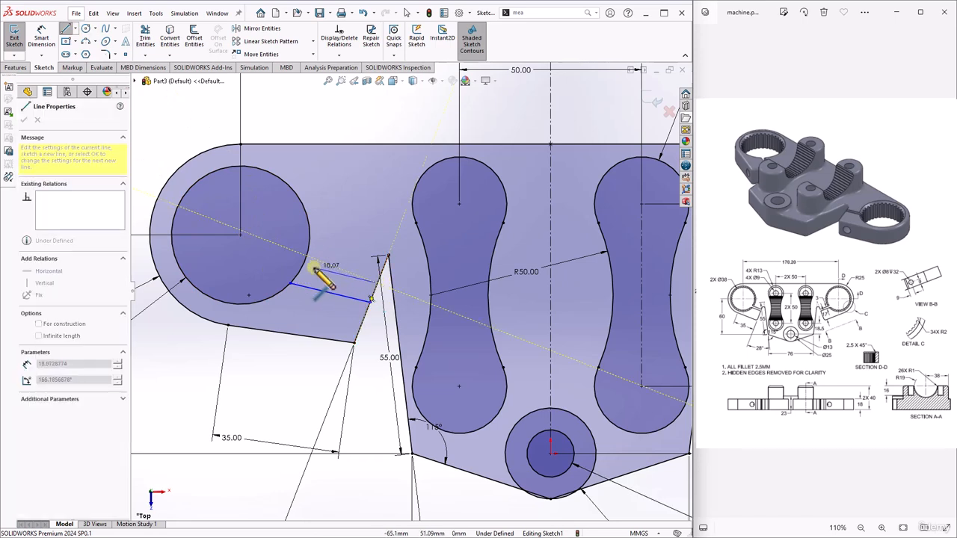
pyautogui.click(307, 266)
pyautogui.press('Escape')
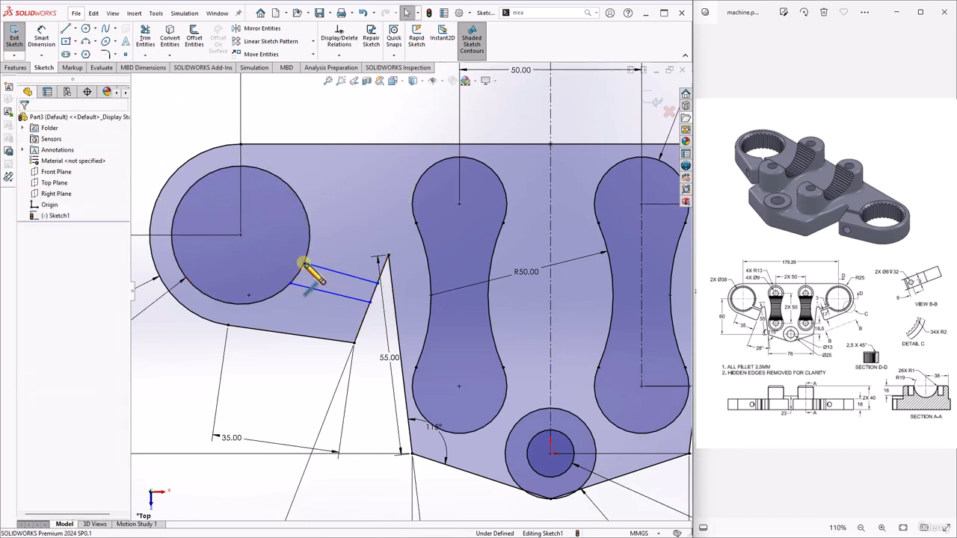
# Add a parallel relation between the left clamp arm's lower edge and the lower slot line, then clear the selections.
pyautogui.click(340, 55)
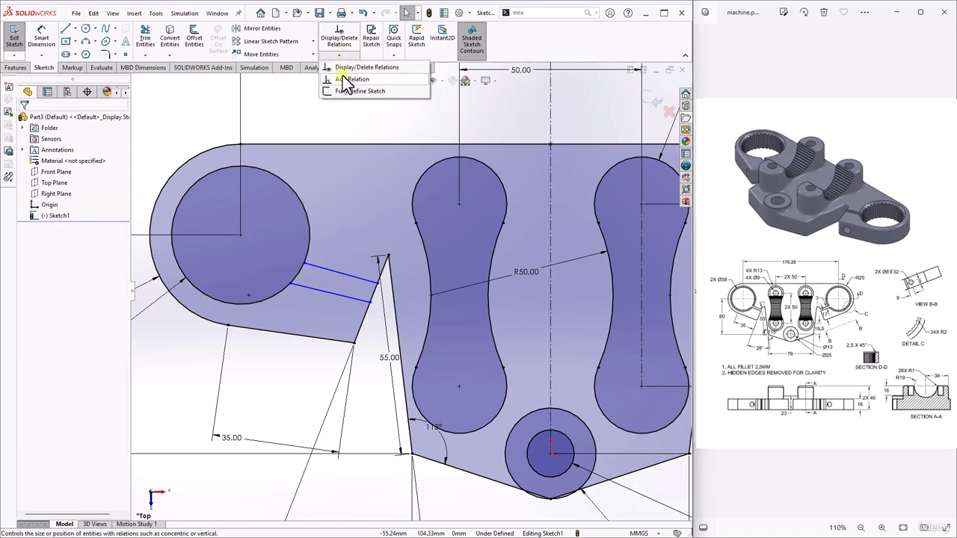
pyautogui.click(345, 79)
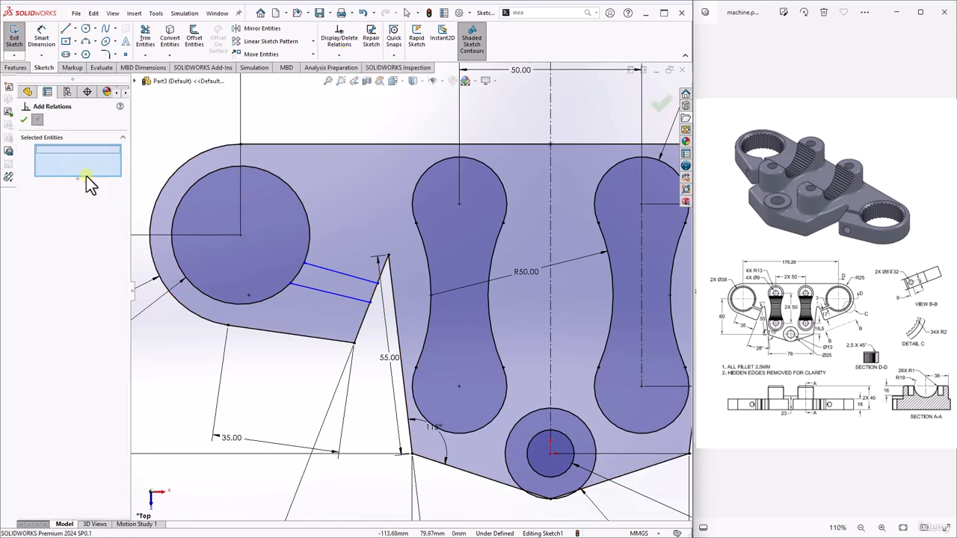
pyautogui.click(307, 343)
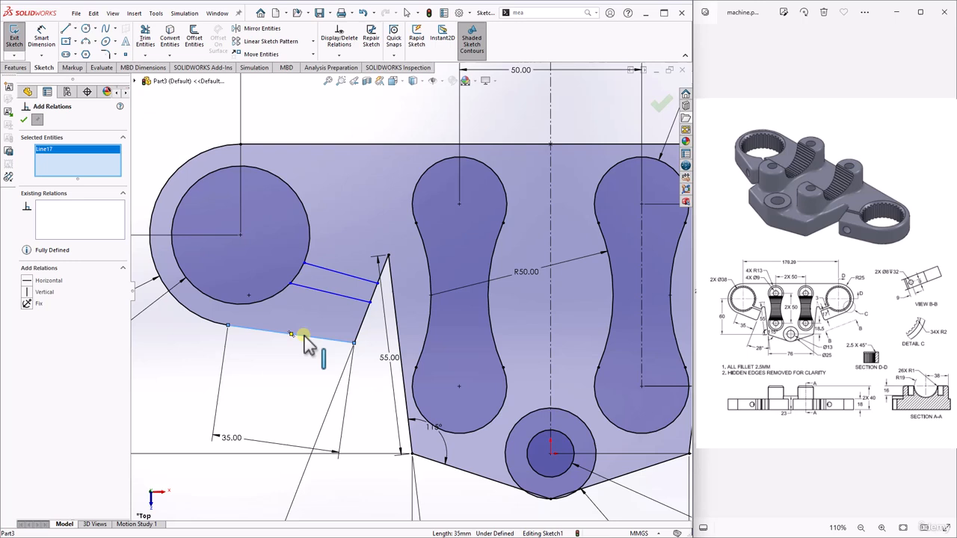
pyautogui.click(324, 292)
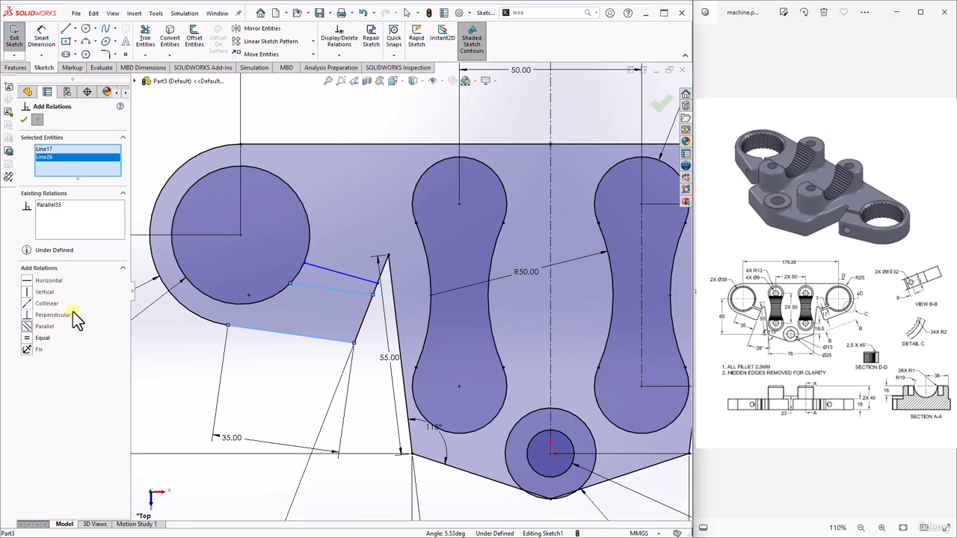
pyautogui.rightClick(72, 163)
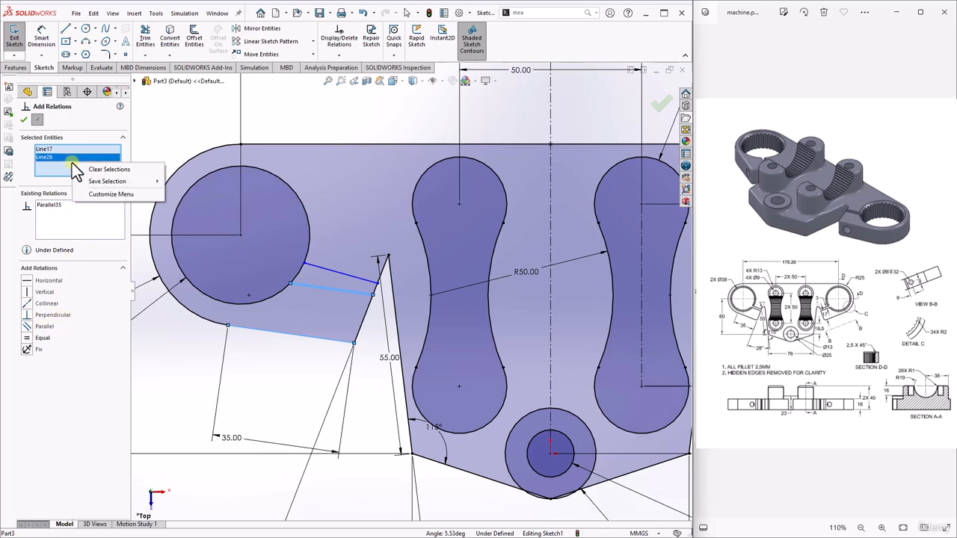
pyautogui.click(93, 168)
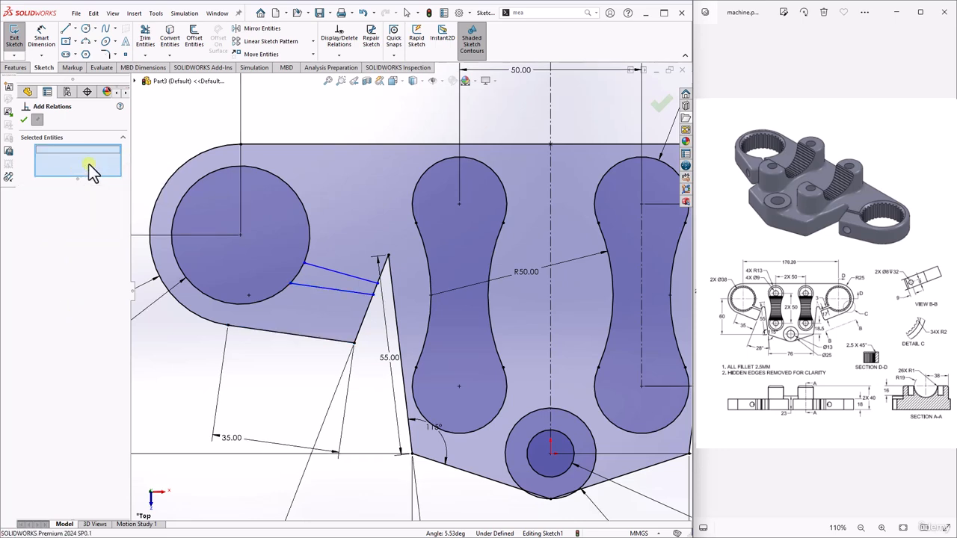
# Add a parallel relation between the left clamp arm's lower edge and the upper slot line.
pyautogui.click(291, 333)
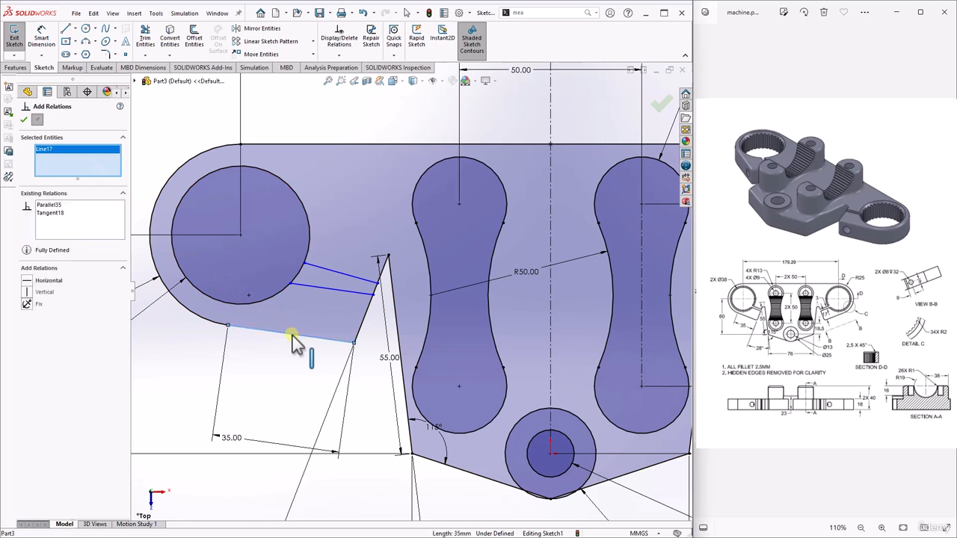
pyautogui.click(336, 275)
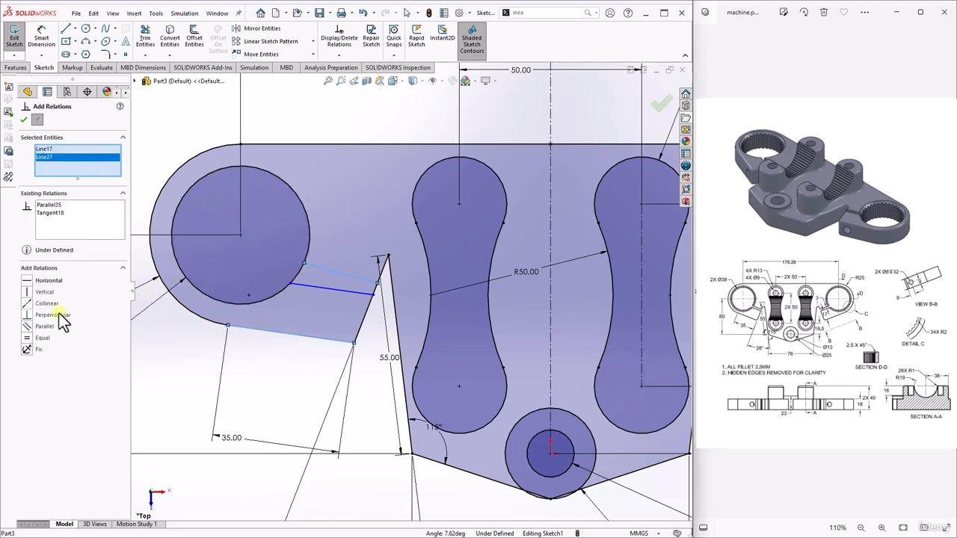
pyautogui.click(31, 329)
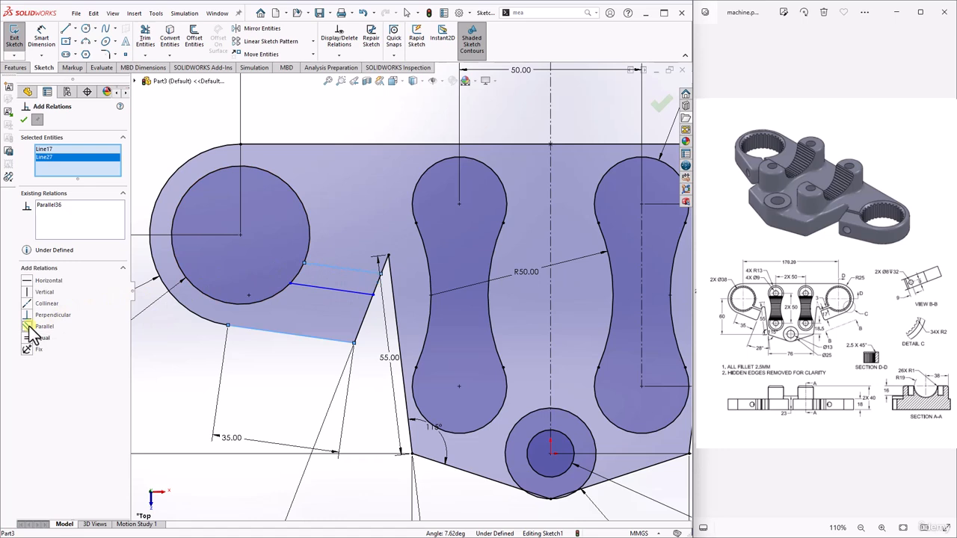
pyautogui.click(24, 120)
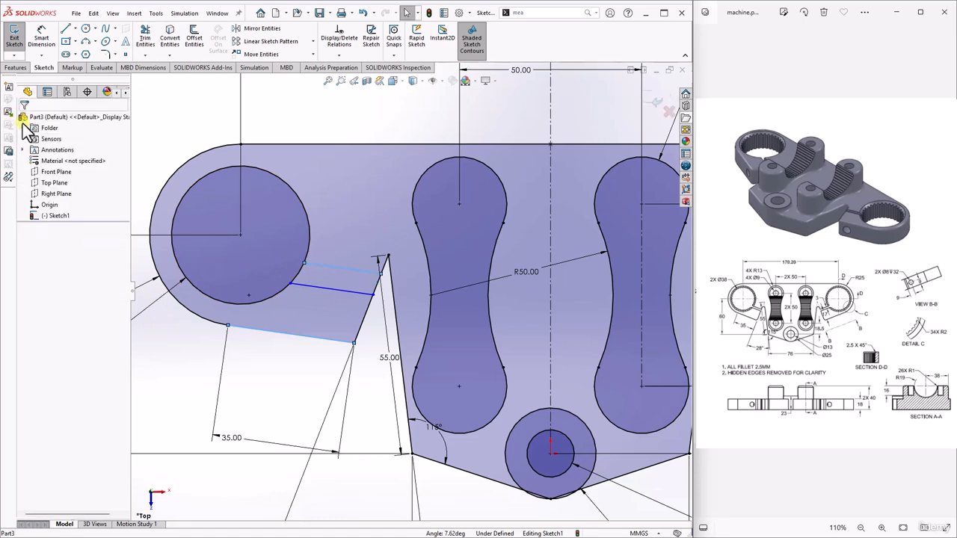
# Trim the left clamp hole arc and the notch edge segment between the two slot lines to open the slot.
pyautogui.click(146, 45)
pyautogui.moveTo(292, 271); pyautogui.dragTo(305, 273)
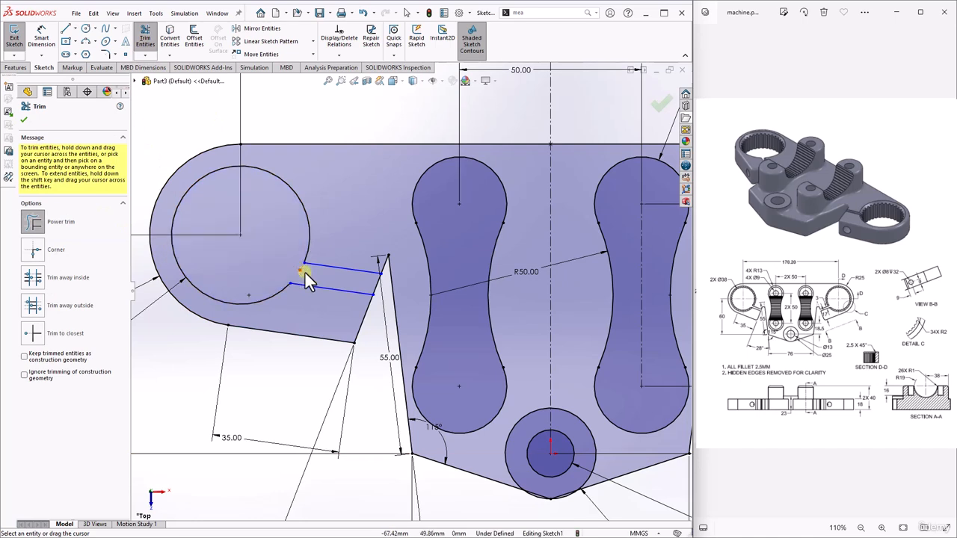
pyautogui.moveTo(364, 290); pyautogui.dragTo(380, 280)
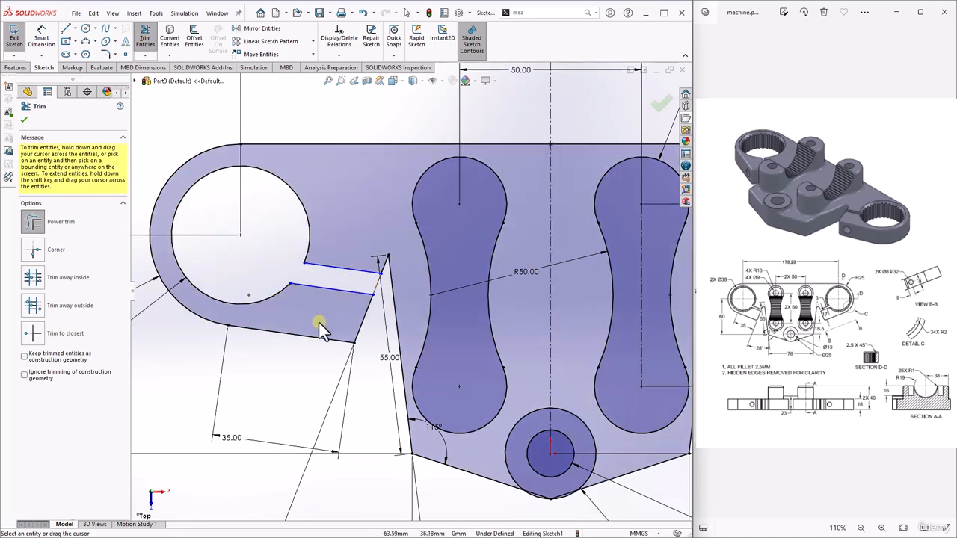
# Dimension the distance between the left lower slot line and the arm's lower edge as 17 mm.
pyautogui.click(42, 41)
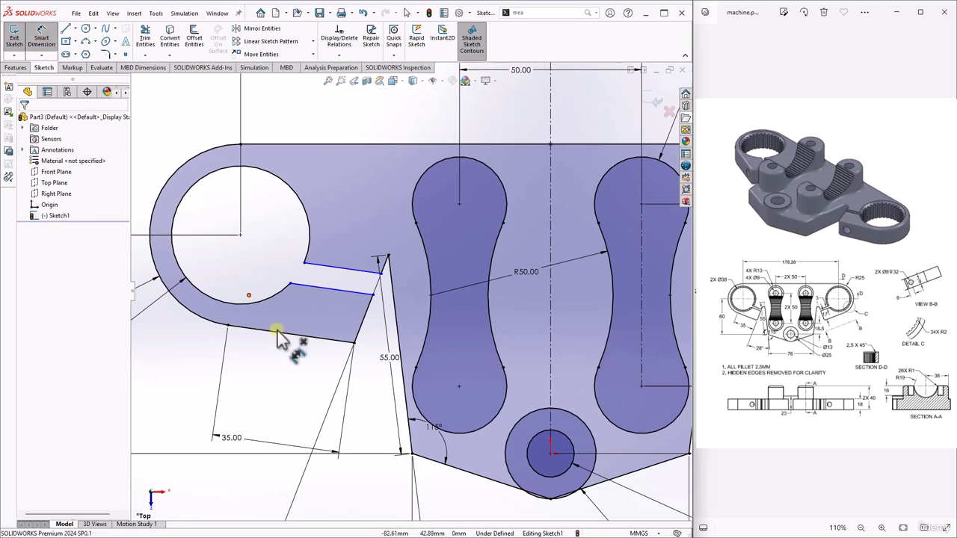
pyautogui.click(343, 293)
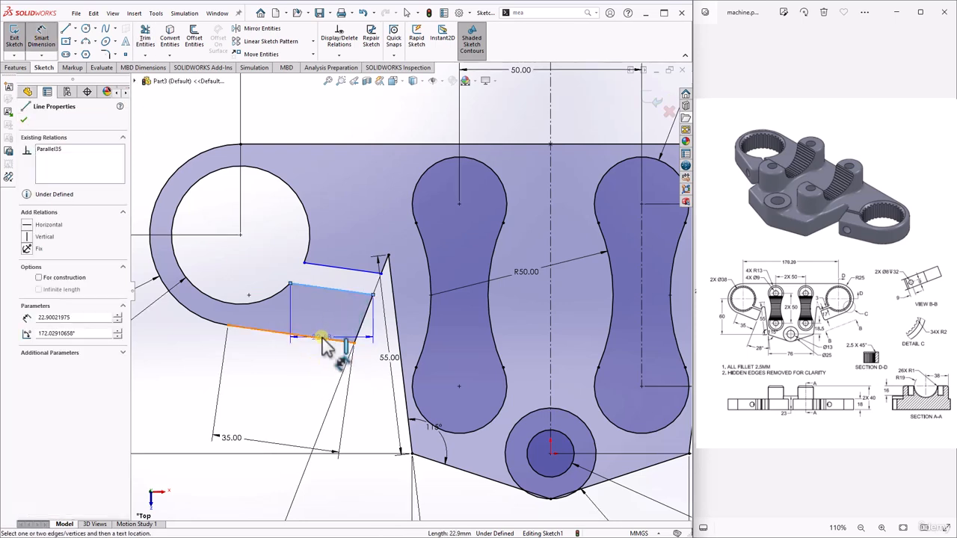
pyautogui.click(293, 320)
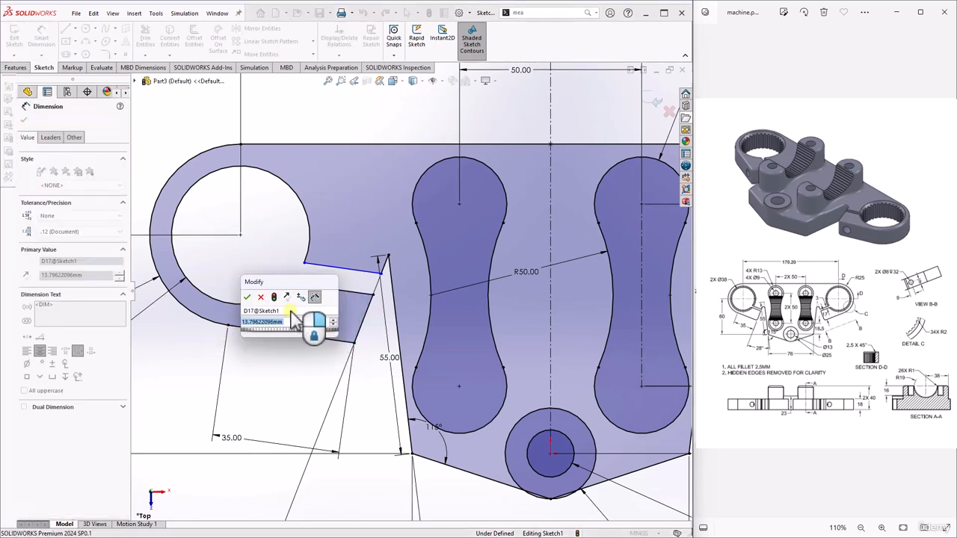
pyautogui.write('17')
pyautogui.press('Return')
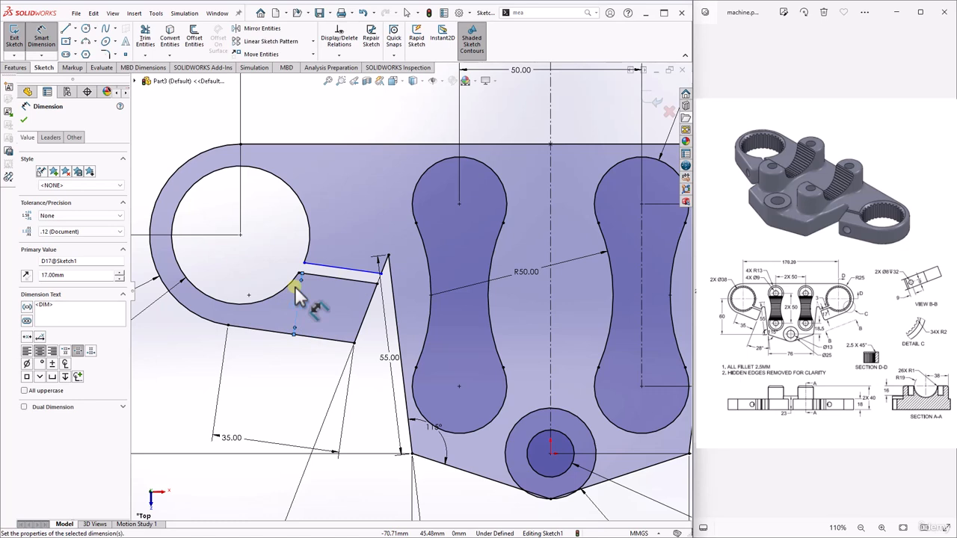
# Dimension the left clamp slot's width between its two lines as 3 mm.
pyautogui.click(333, 272)
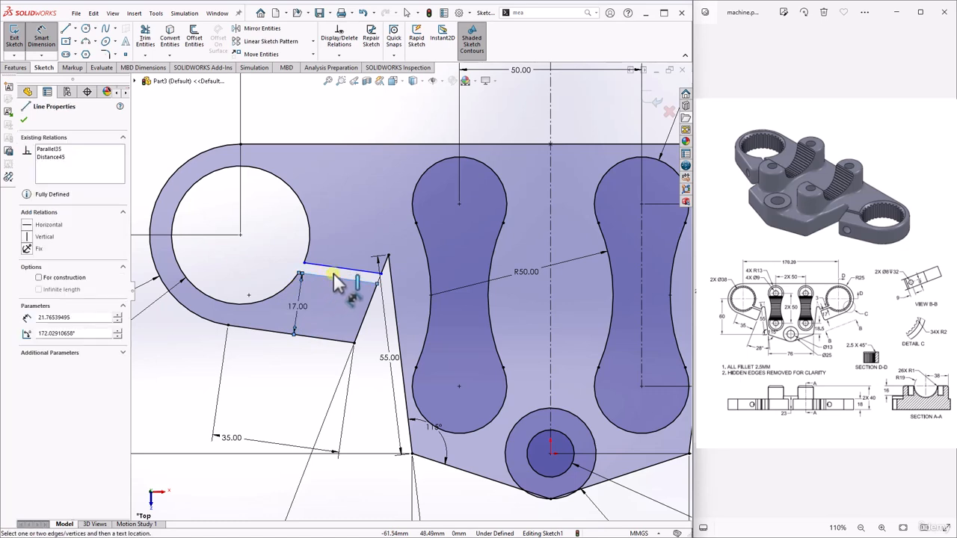
pyautogui.click(296, 262)
pyautogui.click(296, 262)
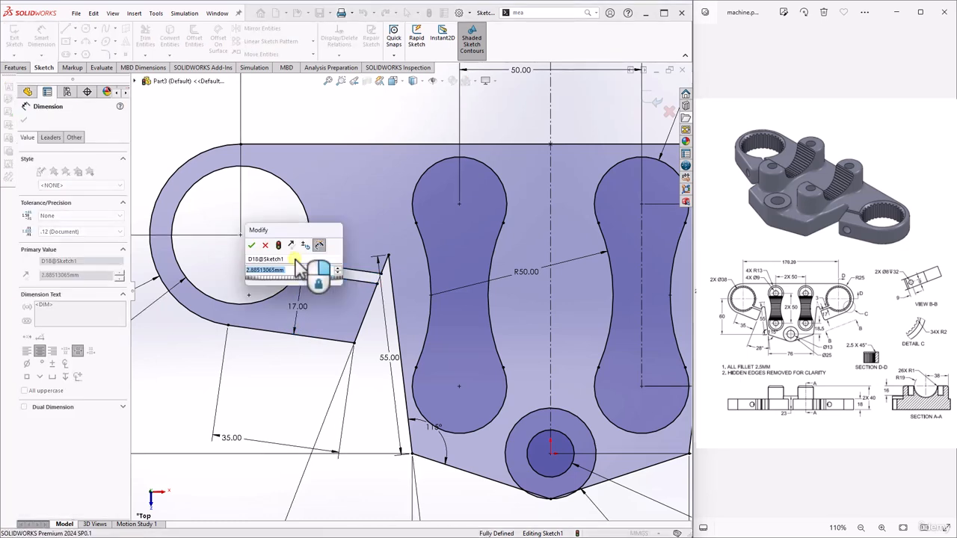
pyautogui.write('3')
pyautogui.press('Return')
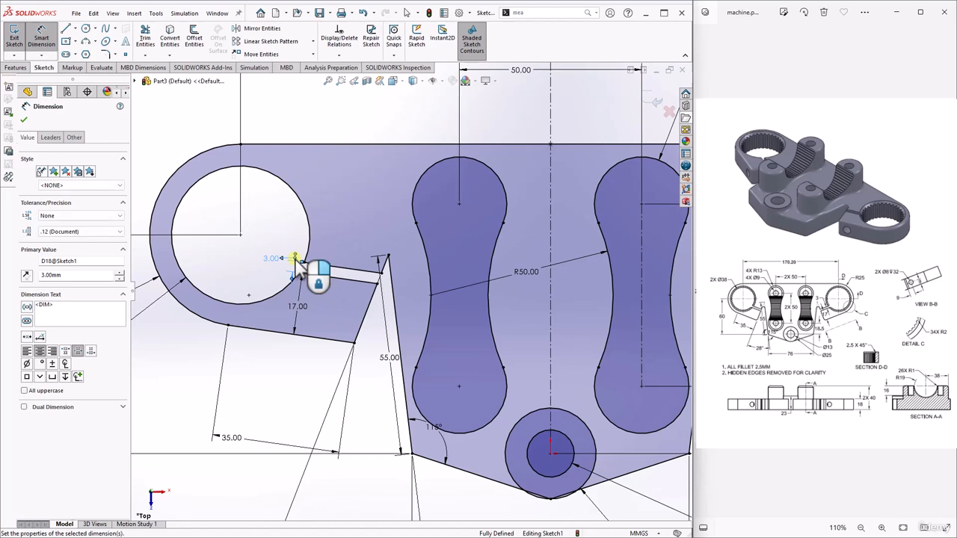
pyautogui.click(23, 120)
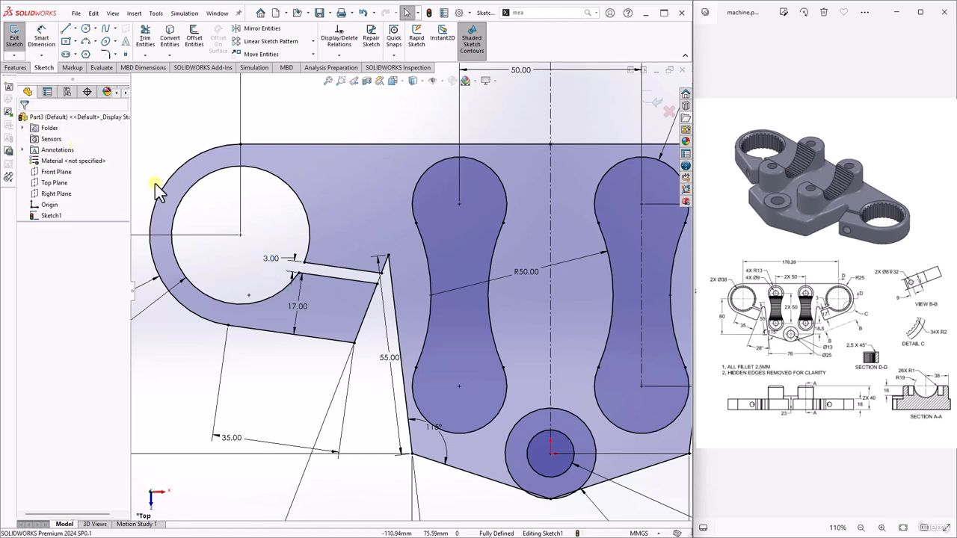
# Mirror the two left slot lines about the bracket's vertical centerline, keeping the originals.
pyautogui.press('f')
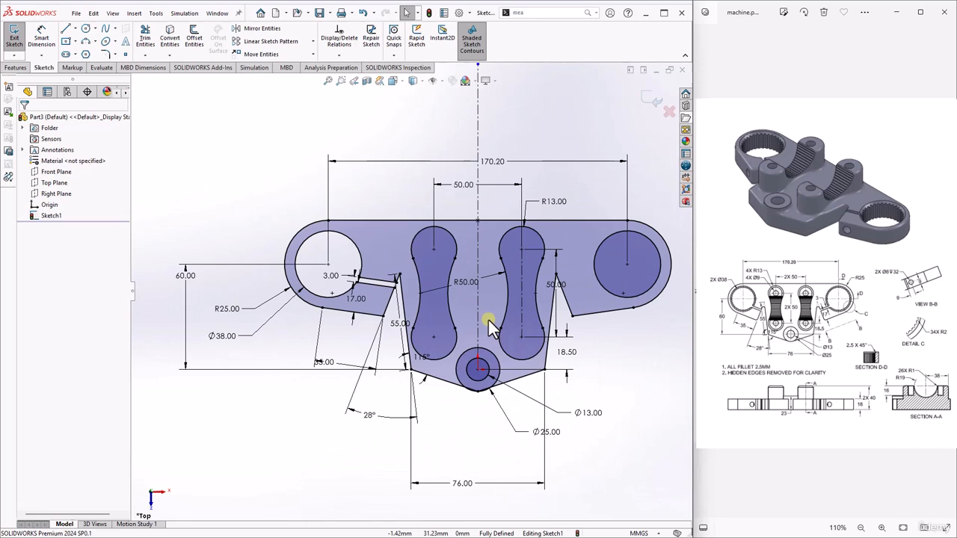
pyautogui.click(266, 30)
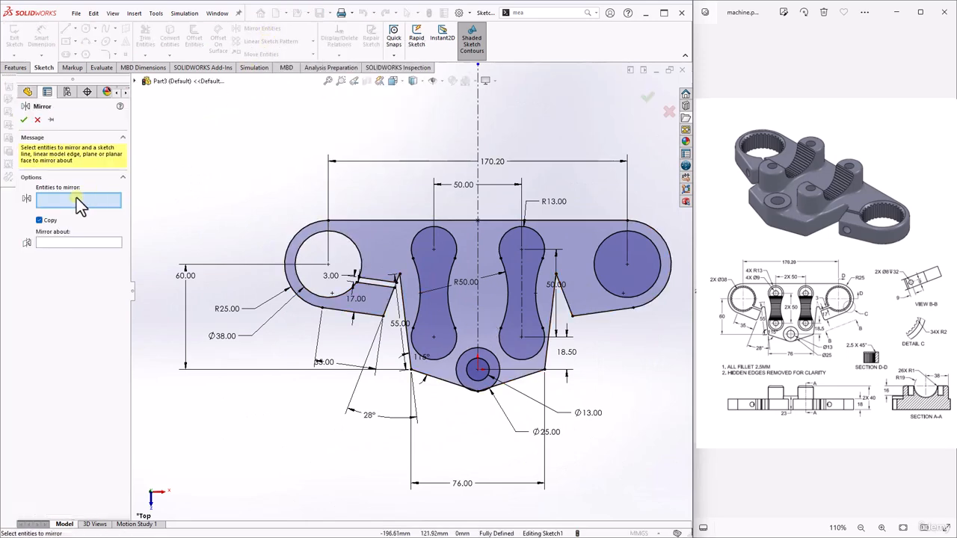
pyautogui.scroll(-5, 353, 298)
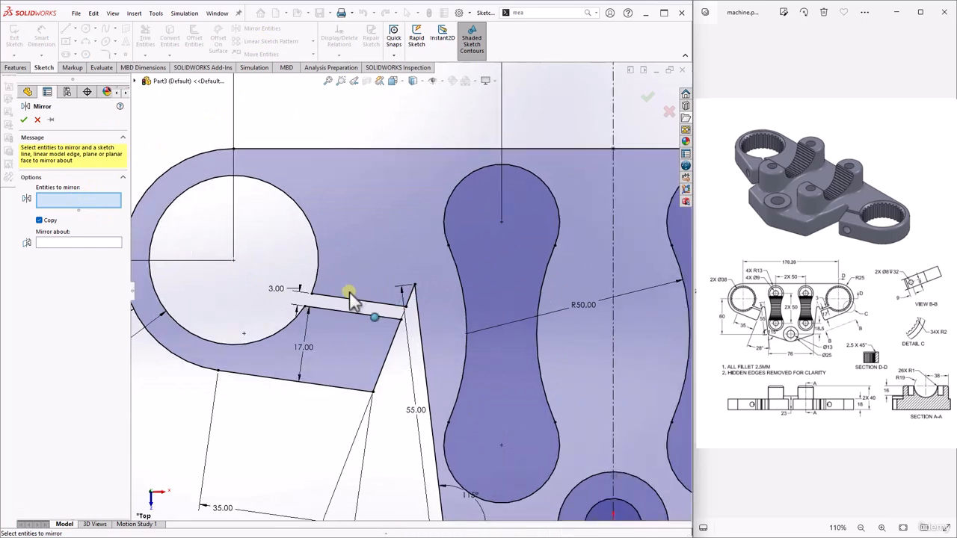
pyautogui.click(337, 310)
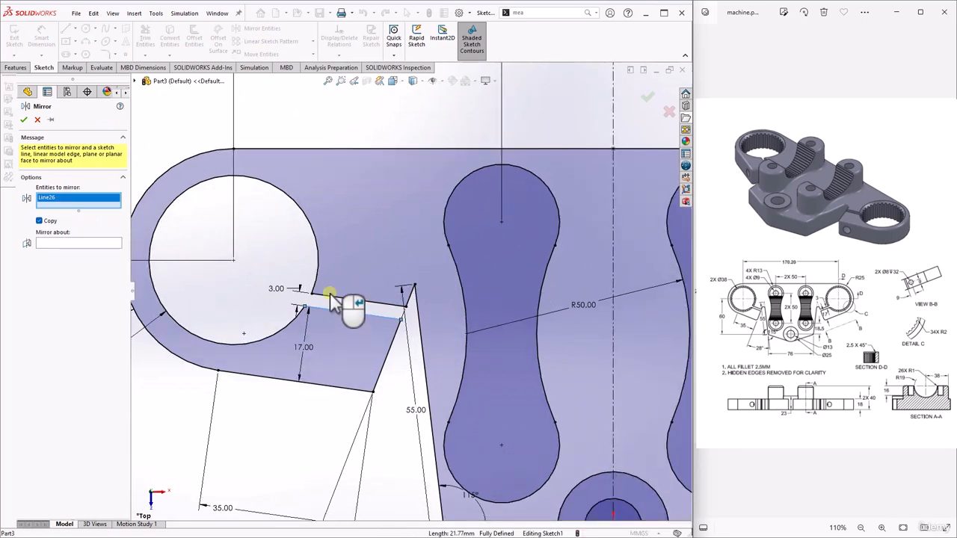
pyautogui.click(332, 296)
pyautogui.click(108, 252)
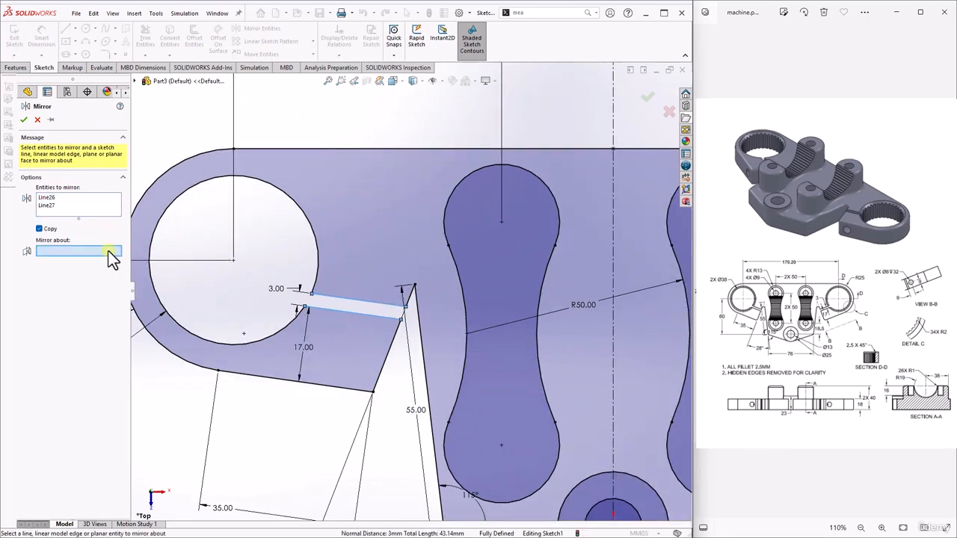
pyautogui.scroll(5, 421, 320)
pyautogui.click(475, 180)
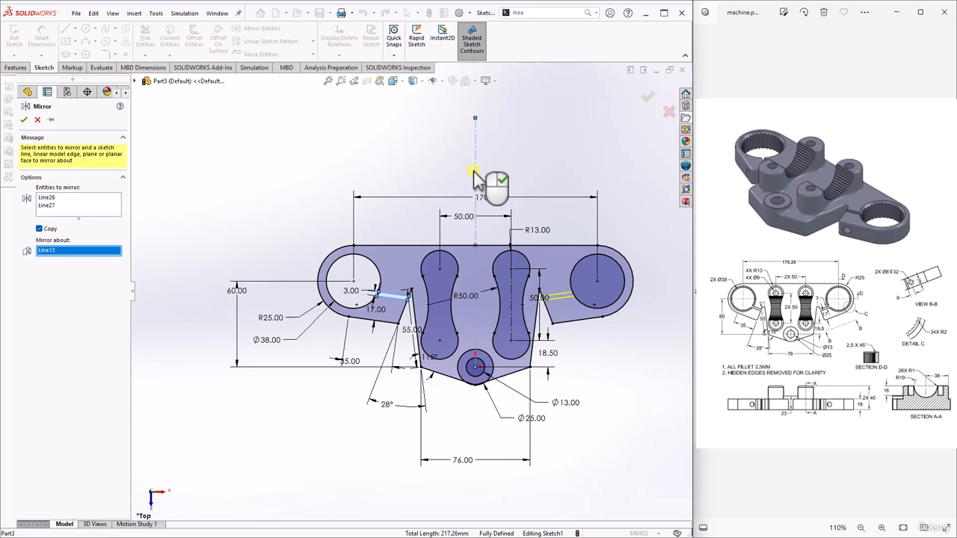
pyautogui.click(25, 120)
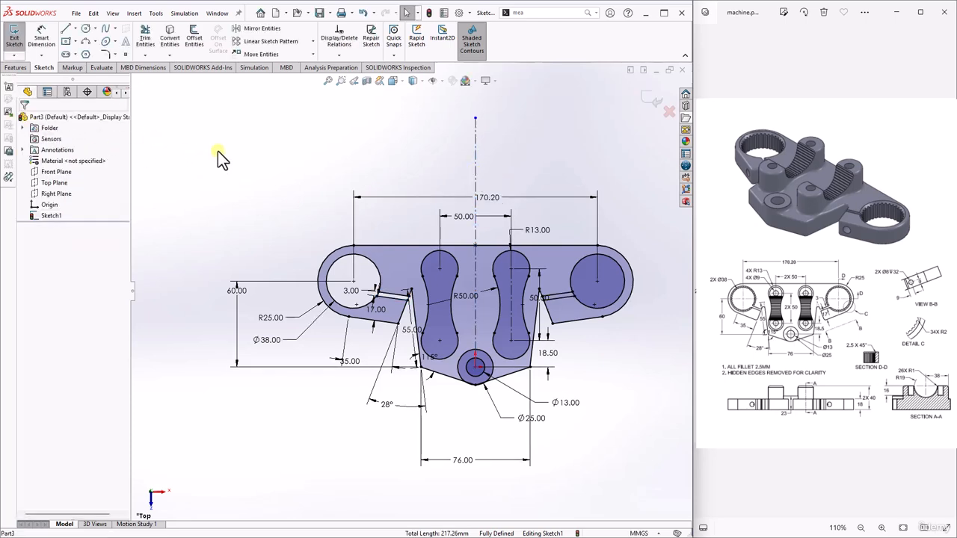
# Trim the right clamp hole arc and the notch edge segment between the mirrored slot lines to open the slot.
pyautogui.click(147, 40)
pyautogui.scroll(6, 561, 292)
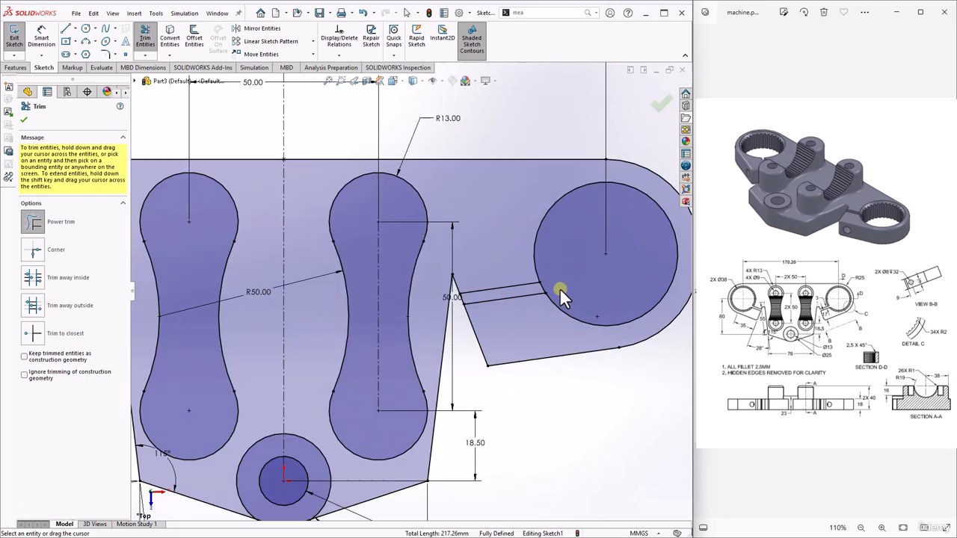
pyautogui.moveTo(510, 275); pyautogui.dragTo(265, 315)
pyautogui.scroll(4, 266, 316)
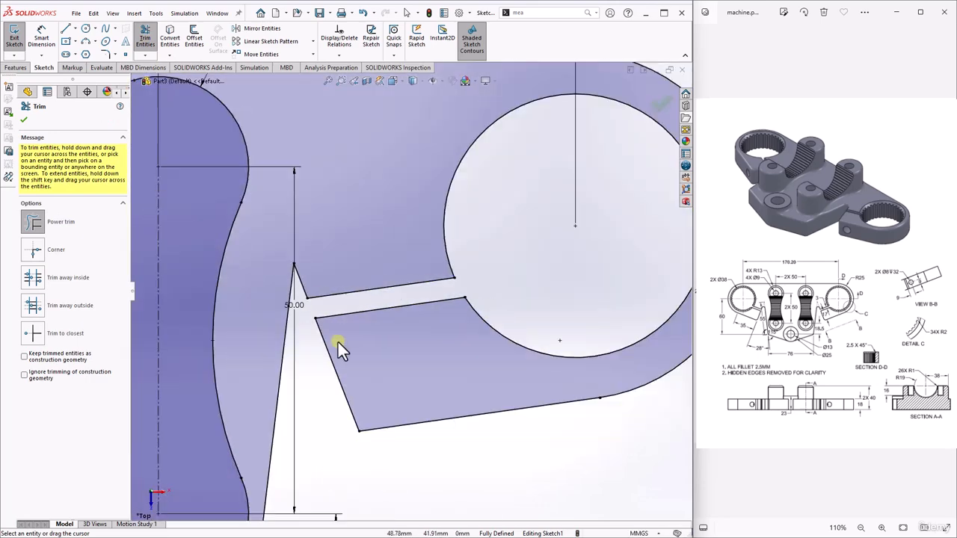
pyautogui.scroll(5, 360, 344)
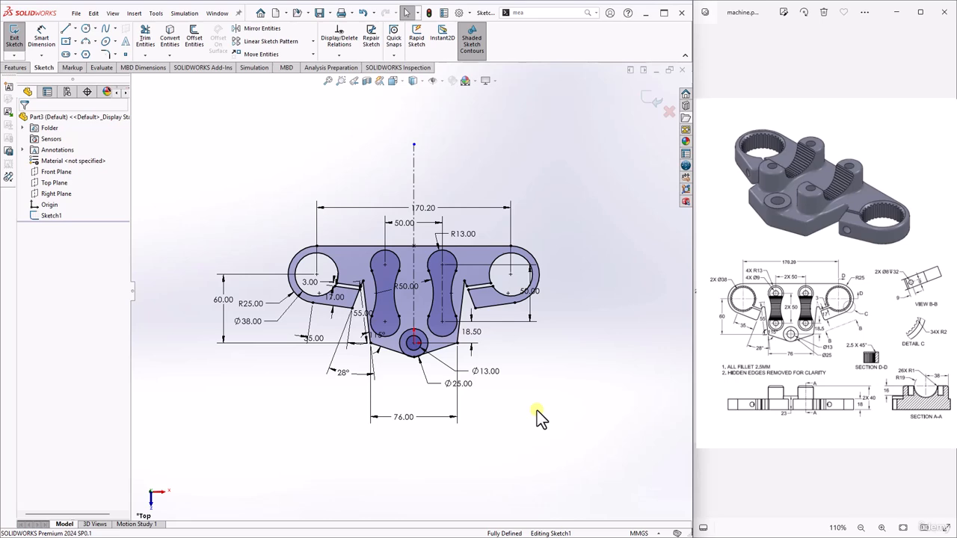
# Extrude the main plate region of the bracket sketch as an 18 mm blind boss, excluding the waisted pads and the front pivot circles.
pyautogui.press('space')
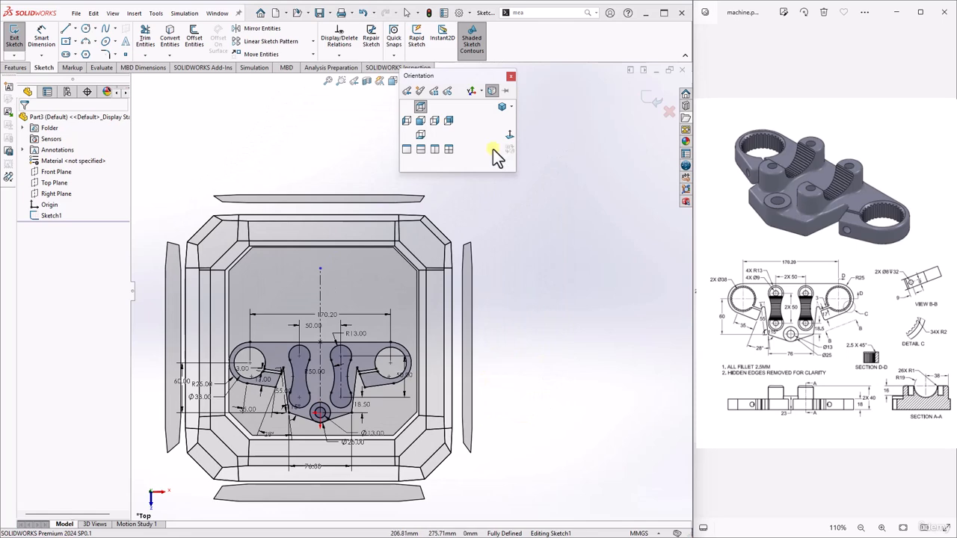
pyautogui.click(511, 106)
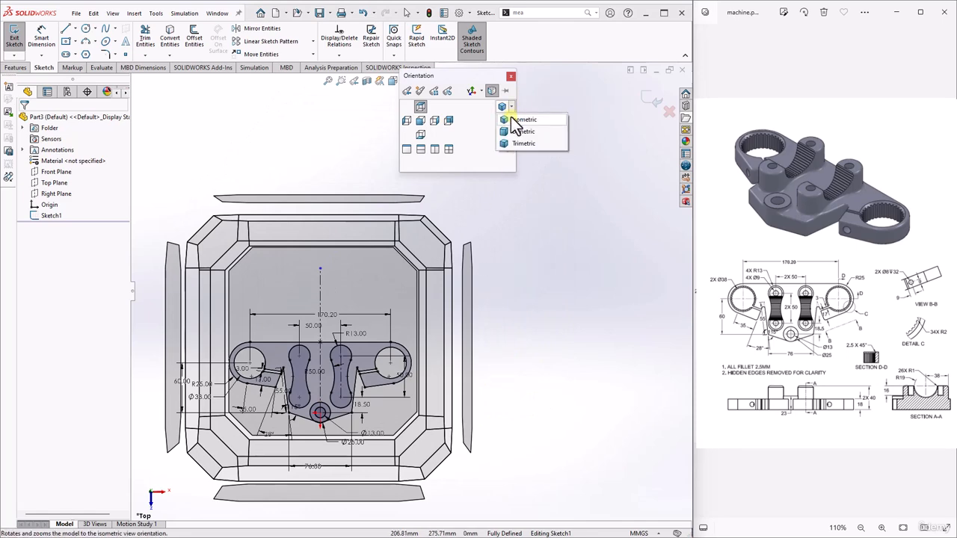
pyautogui.click(512, 119)
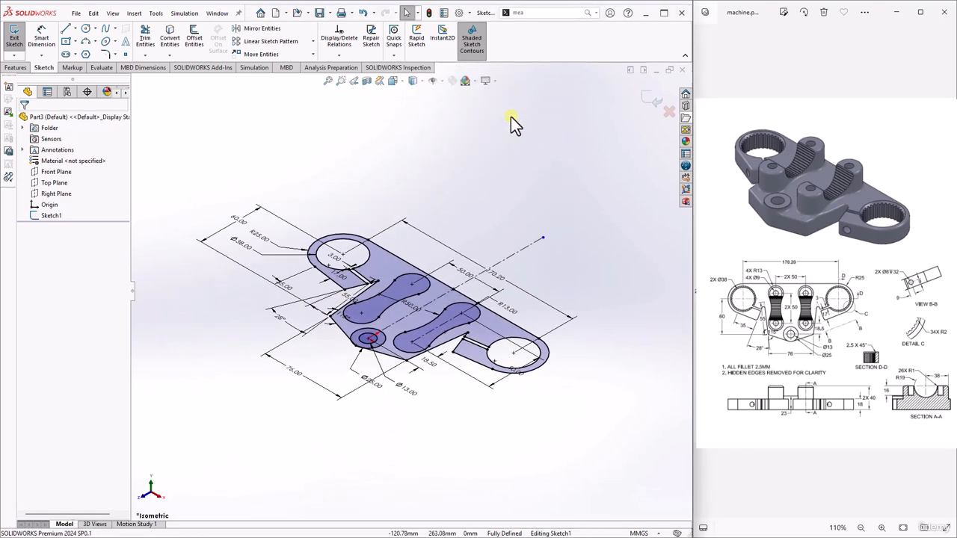
pyautogui.click(20, 67)
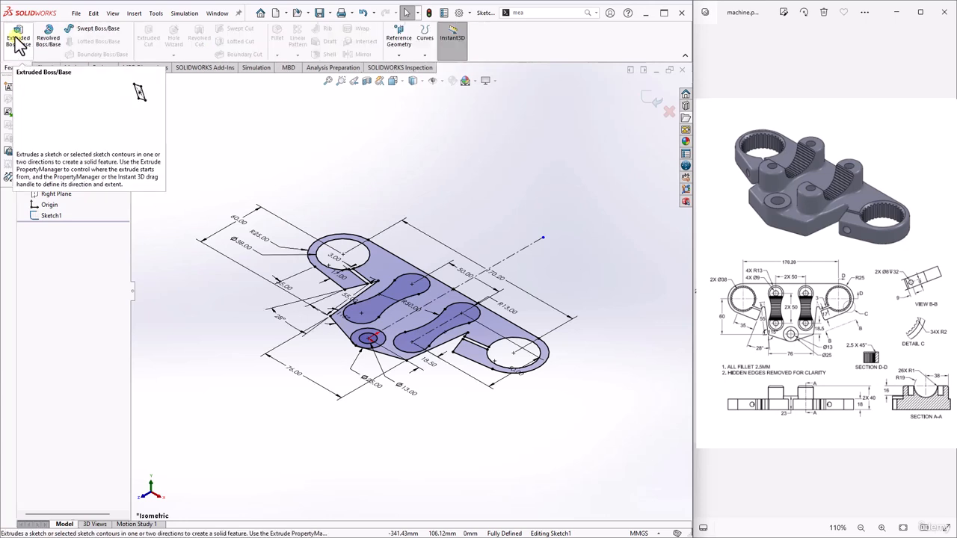
pyautogui.click(16, 39)
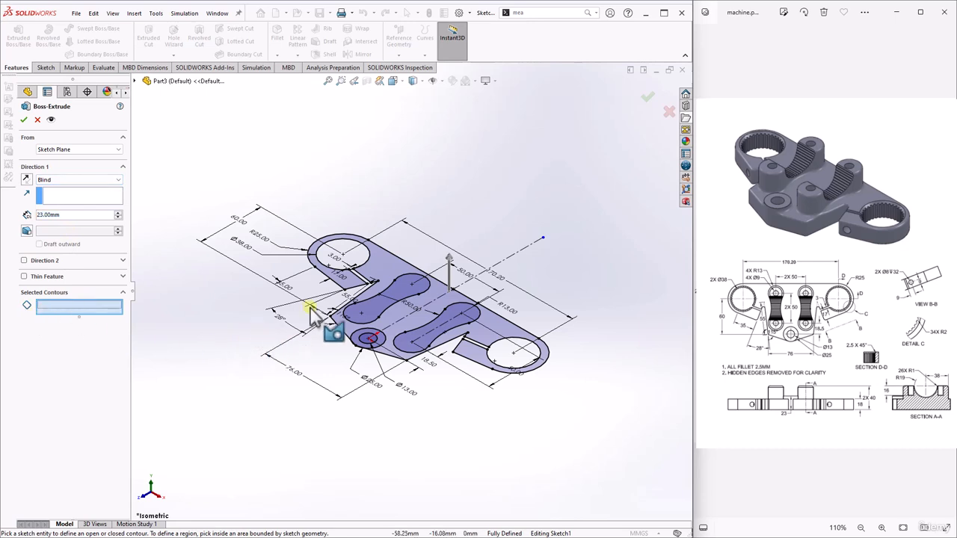
pyautogui.click(376, 275)
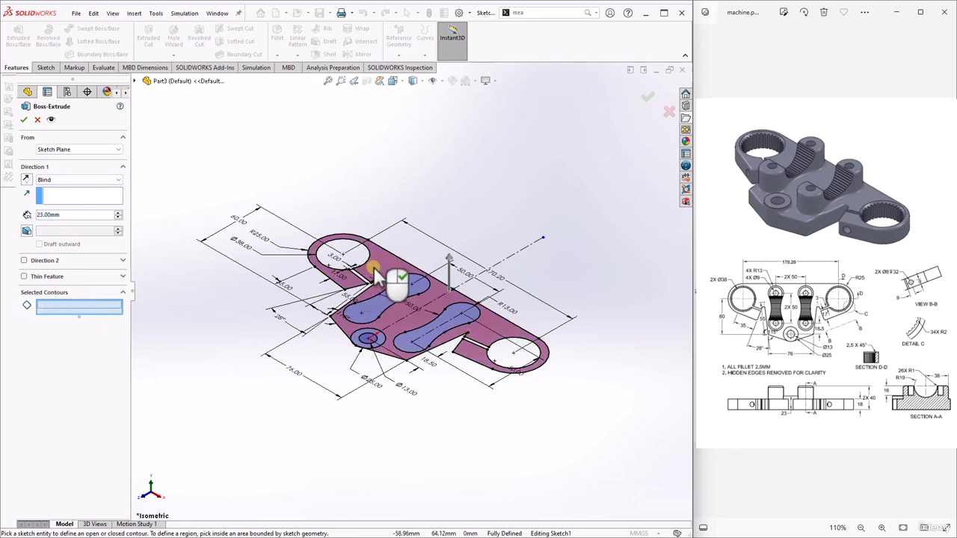
pyautogui.doubleClick(64, 215)
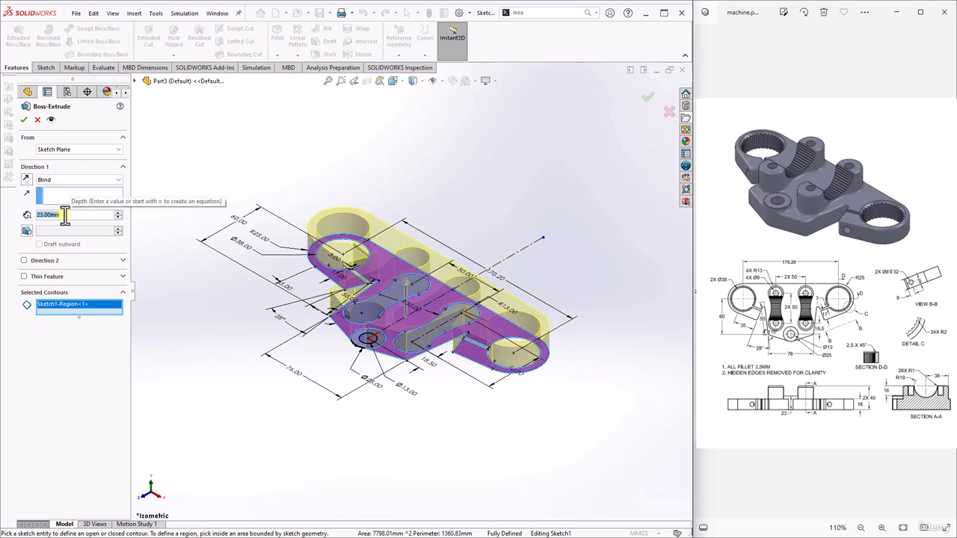
pyautogui.write('18')
pyautogui.press('Return')
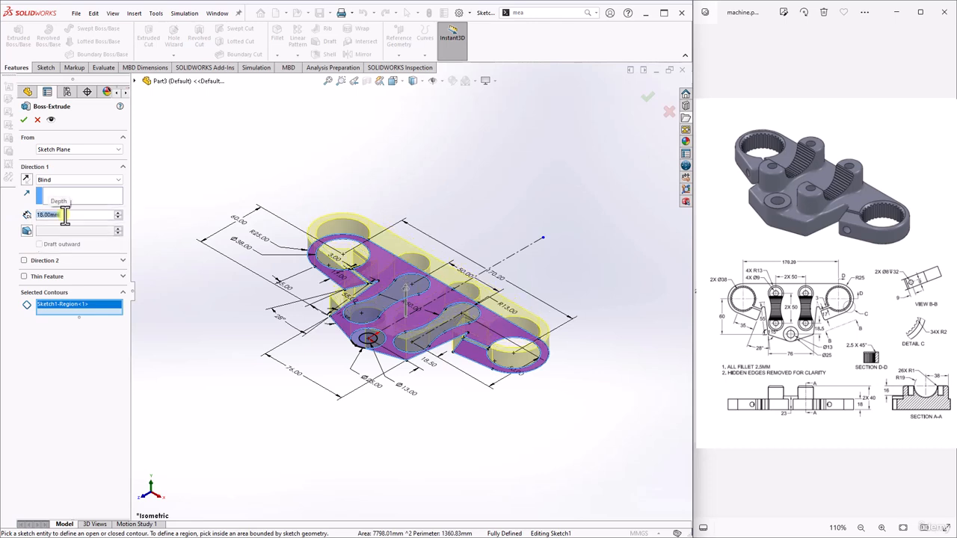
pyautogui.click(26, 120)
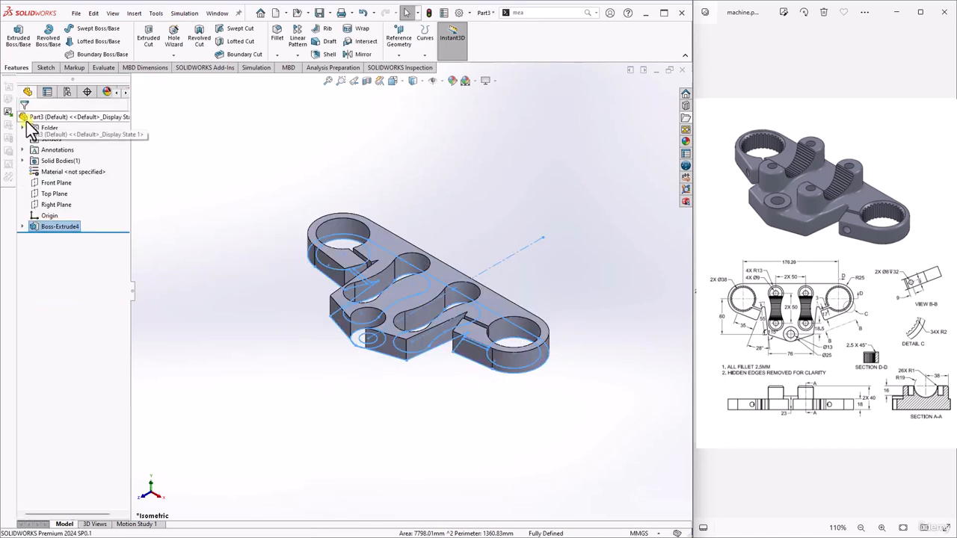
# Extrude the two waisted pad contours of the base sketch 40 mm, merged with the plate.
pyautogui.click(23, 45)
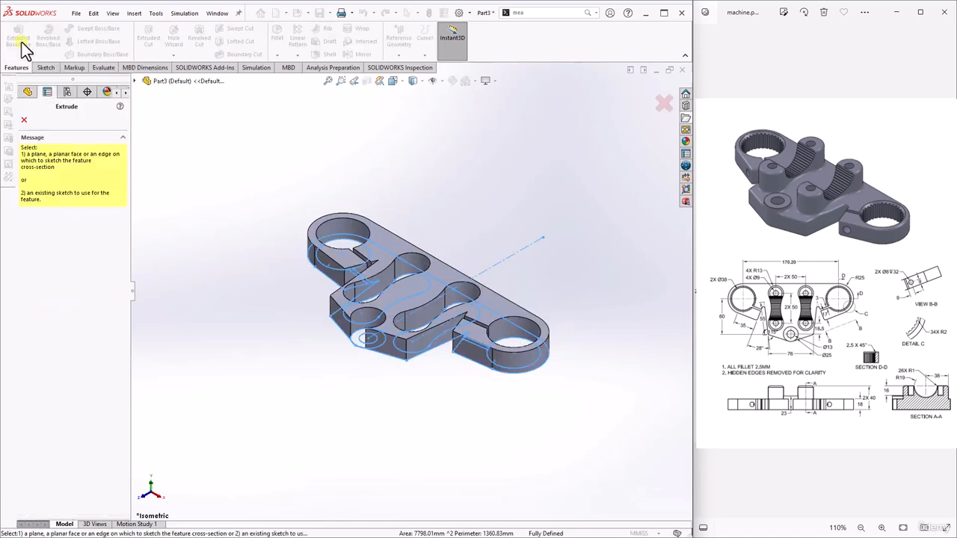
pyautogui.click(347, 320)
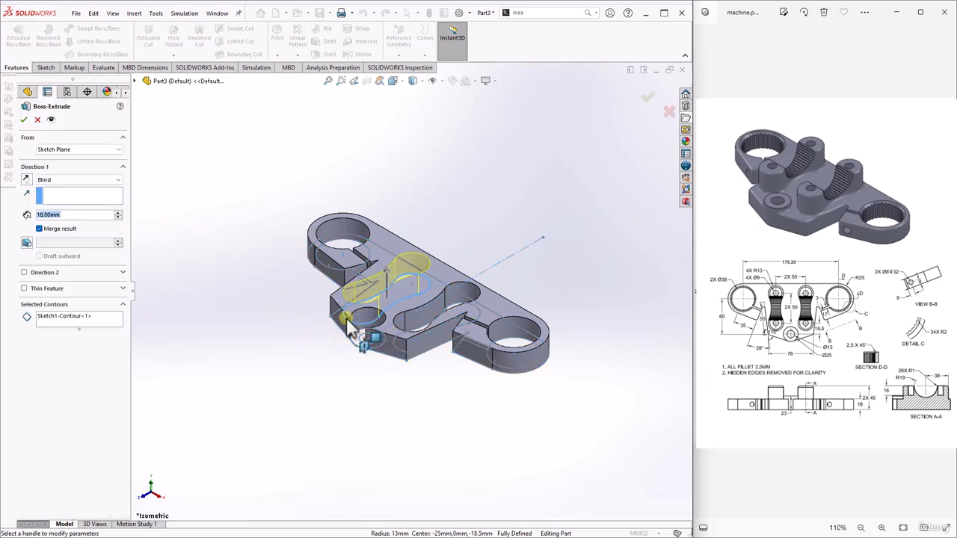
pyautogui.click(91, 320)
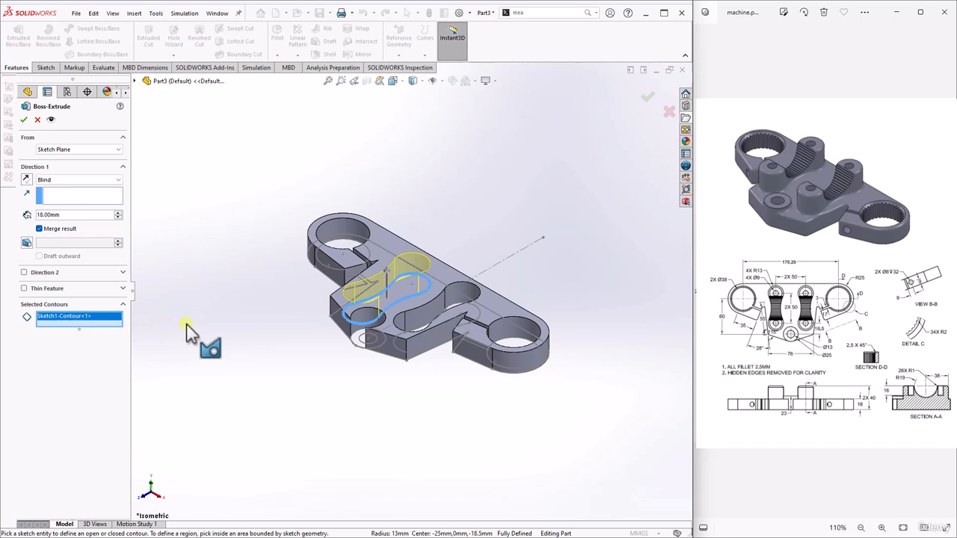
pyautogui.click(408, 360)
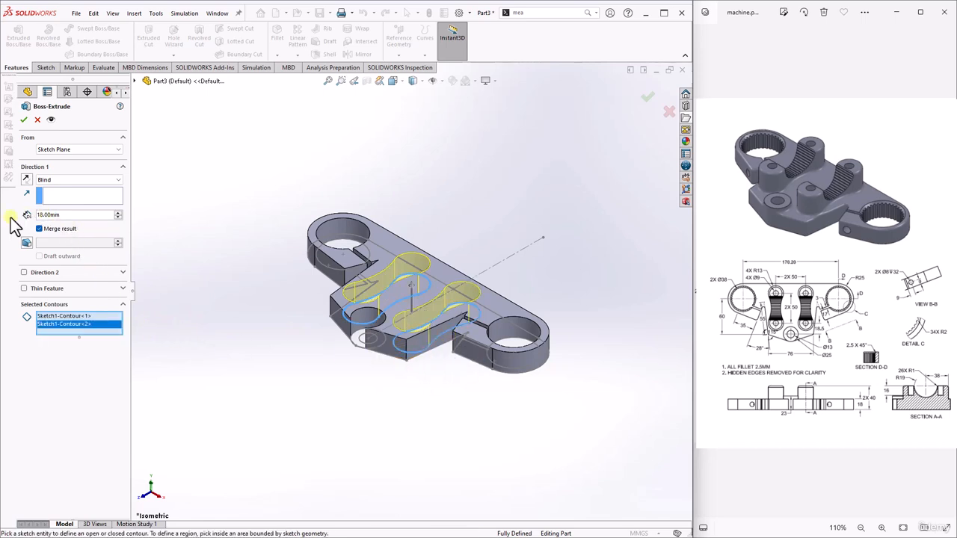
pyautogui.click(69, 215)
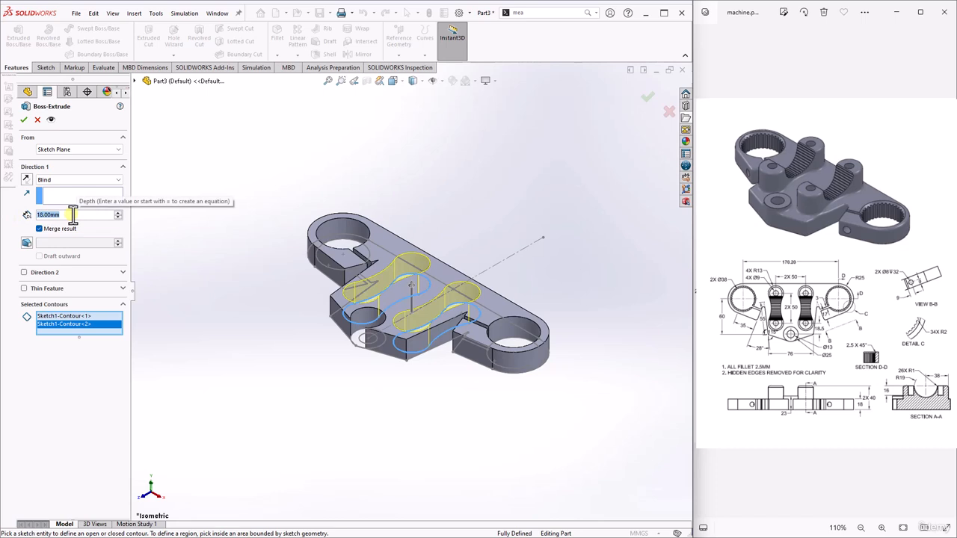
pyautogui.write('40')
pyautogui.press('Return')
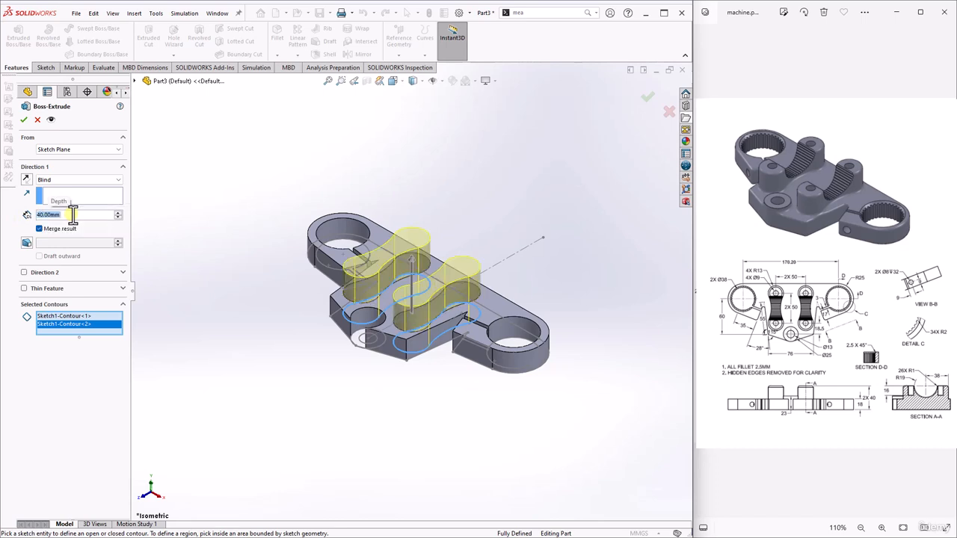
pyautogui.click(23, 120)
# Extrude the ring region between the two concentric circles at the plate's front tip 23 mm as a merged boss.
pyautogui.click(18, 37)
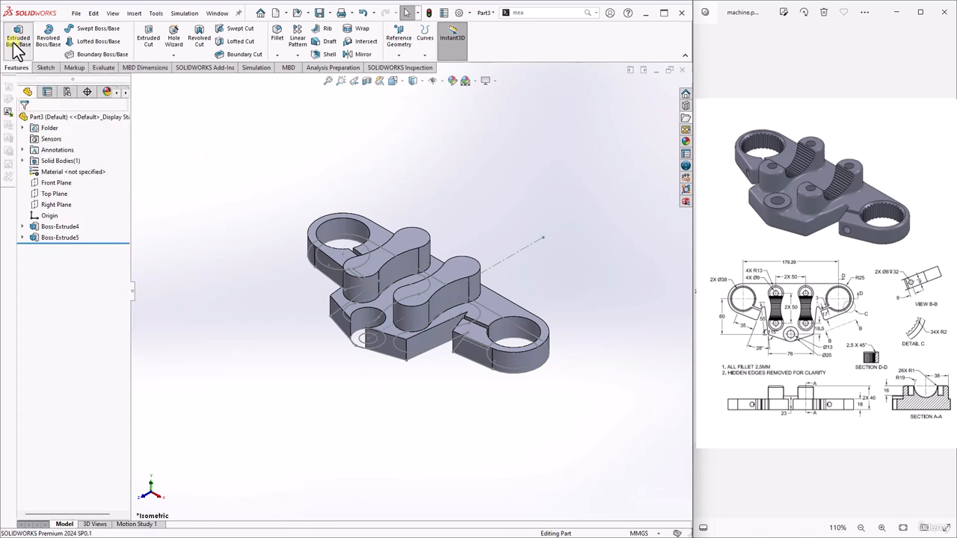
pyautogui.click(359, 341)
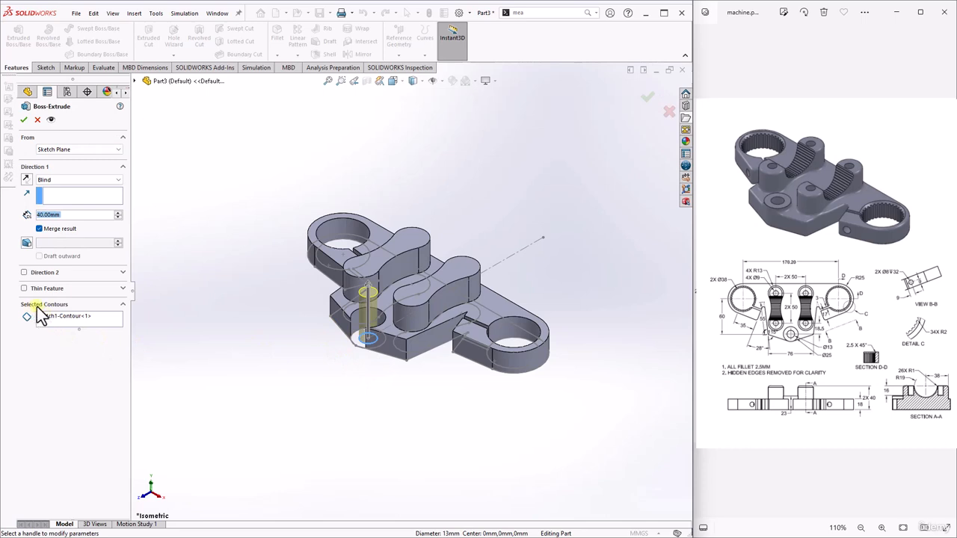
pyautogui.rightClick(65, 319)
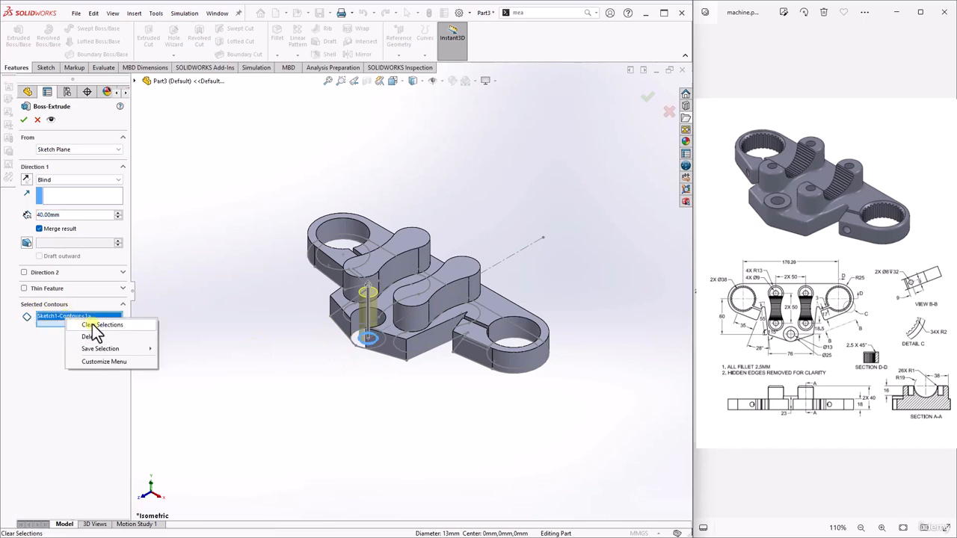
pyautogui.click(92, 324)
pyautogui.scroll(-5, 378, 345)
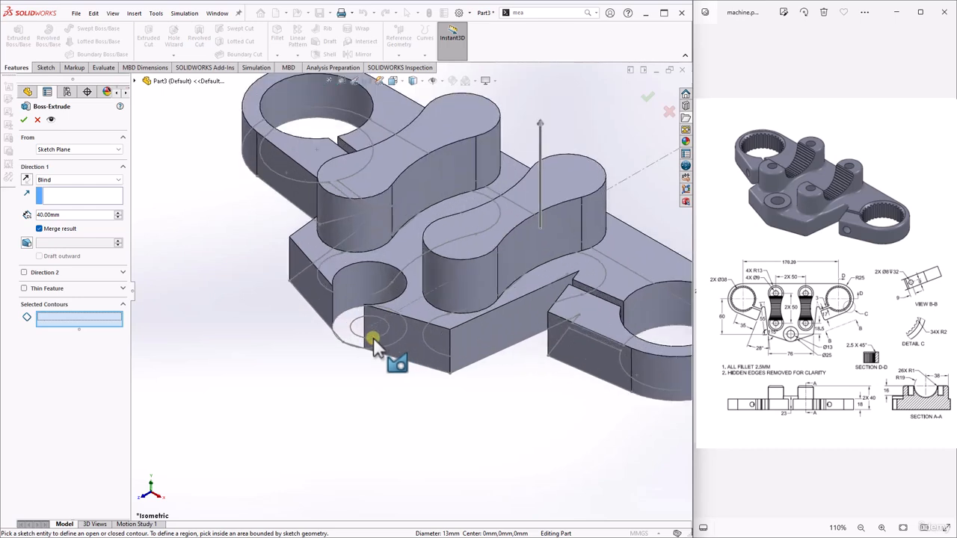
pyautogui.click(327, 318)
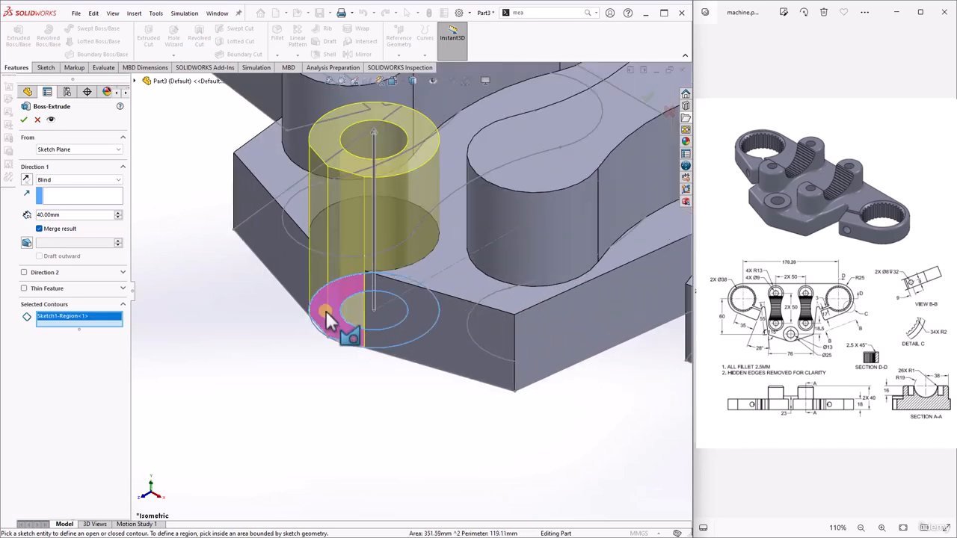
pyautogui.doubleClick(75, 215)
pyautogui.write('23')
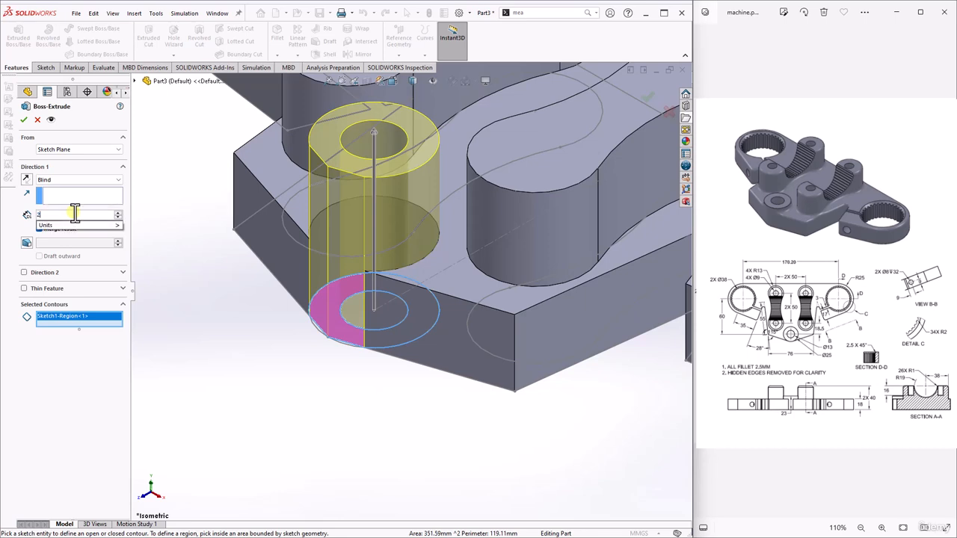
pyautogui.press('Return')
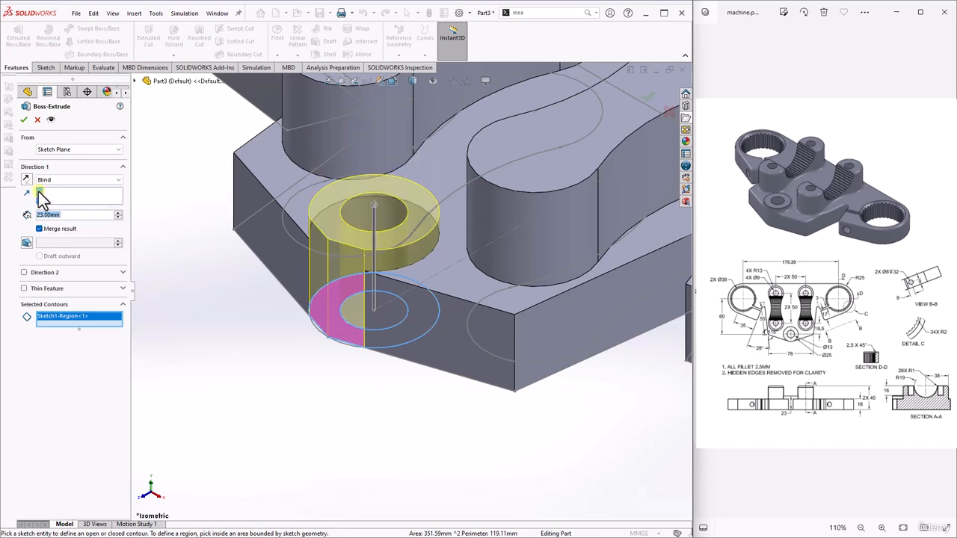
pyautogui.click(24, 120)
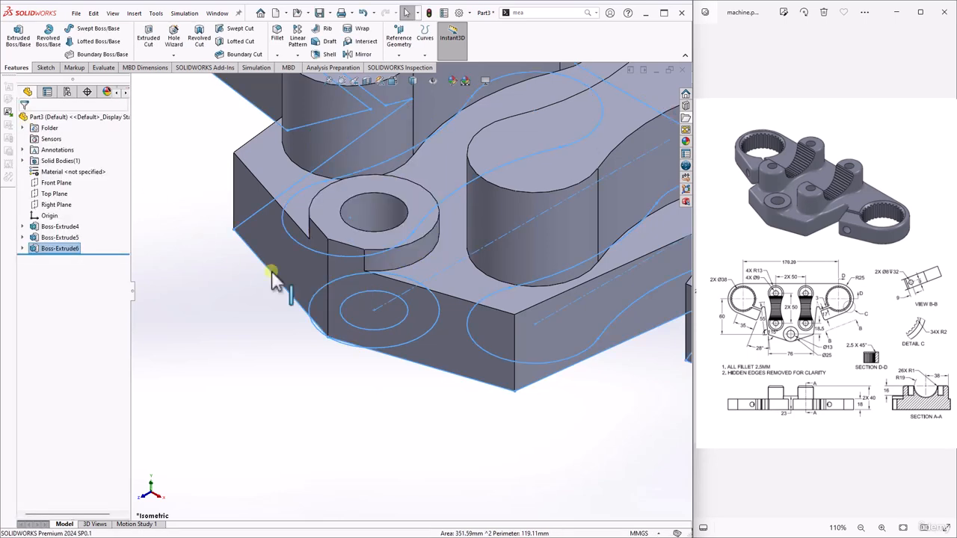
# Start a sketch on the right clamp arm's flat front face and draw a circle about 10.9 mm in diameter near its middle.
pyautogui.scroll(10, 389, 325)
pyautogui.press('f')
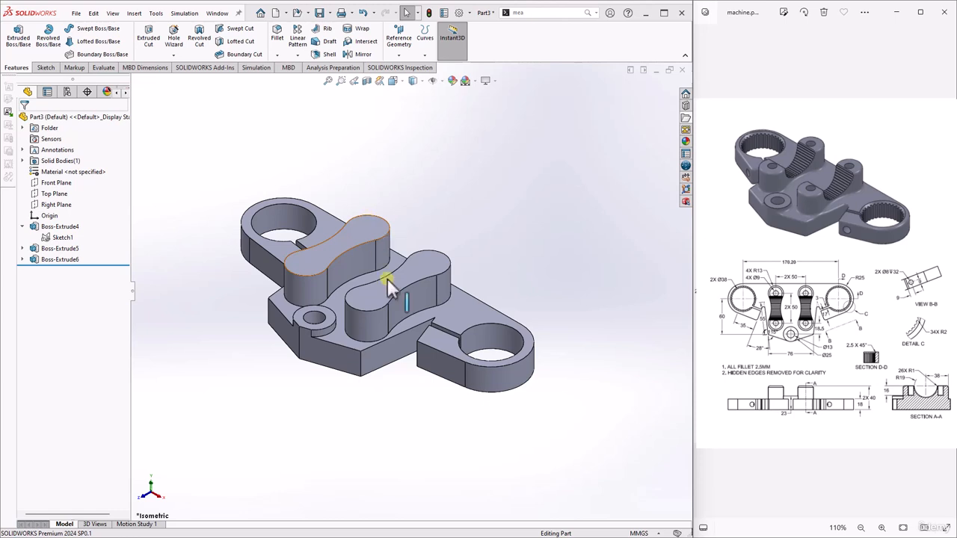
pyautogui.click(432, 373)
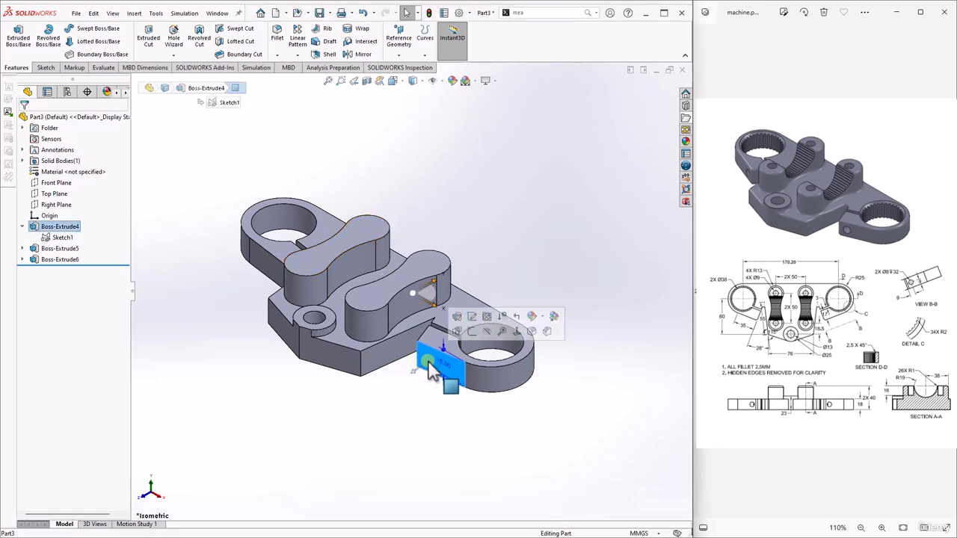
pyautogui.click(470, 331)
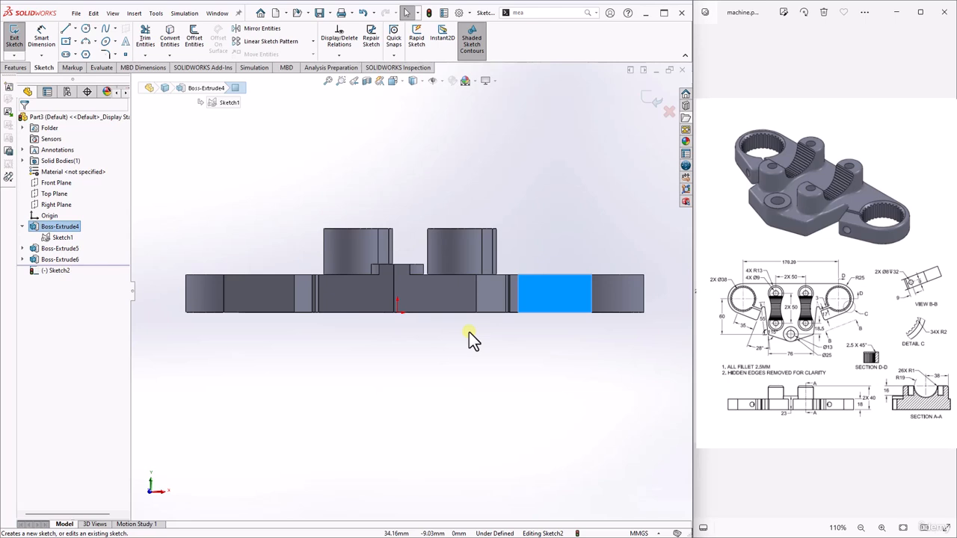
pyautogui.click(95, 29)
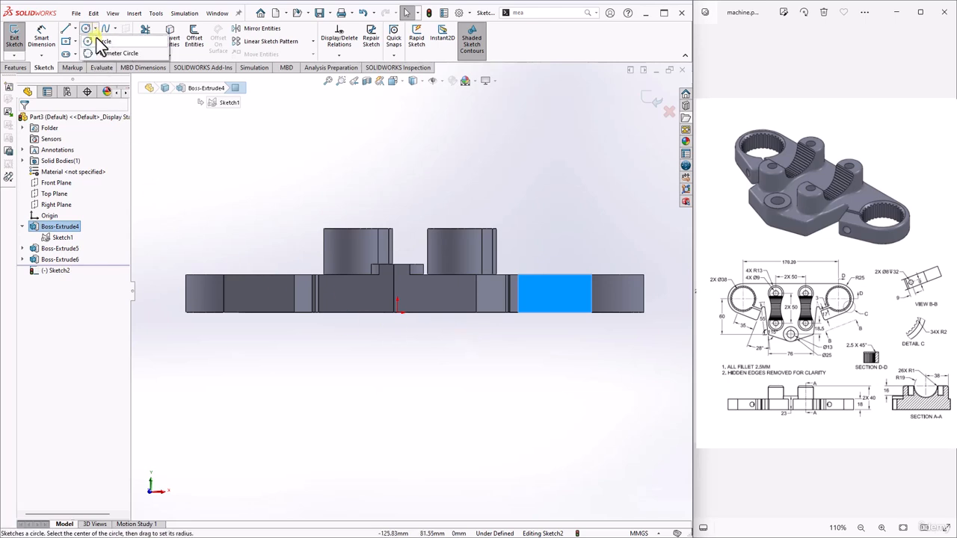
pyautogui.click(101, 40)
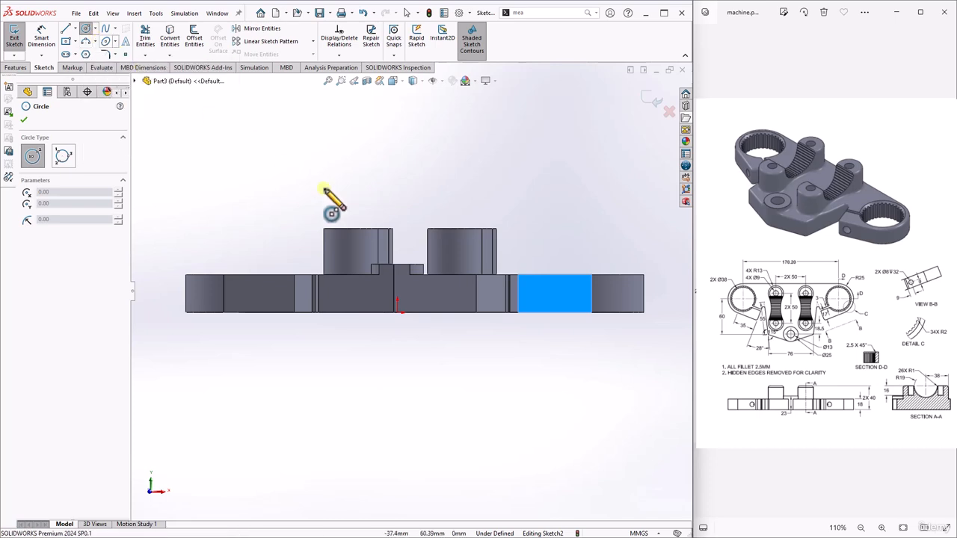
pyautogui.moveTo(548, 292); pyautogui.dragTo(561, 291)
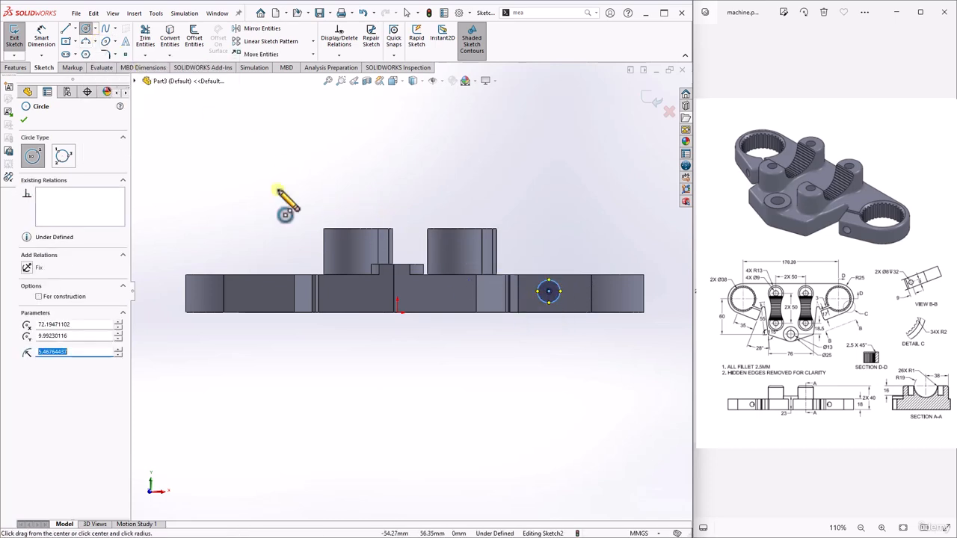
# Dimension the circle on the right clamp arm's face to a diameter of 8 mm.
pyautogui.click(46, 41)
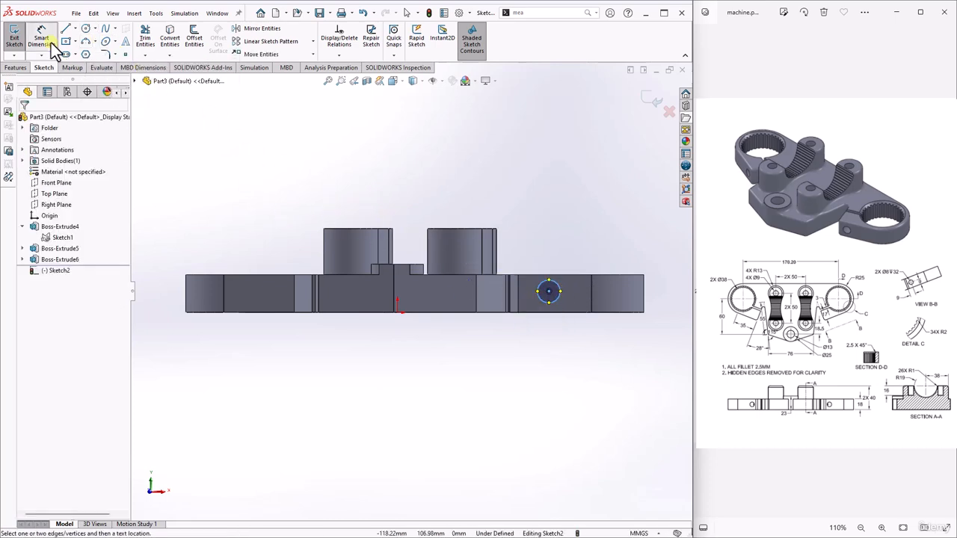
pyautogui.click(549, 280)
pyautogui.click(590, 243)
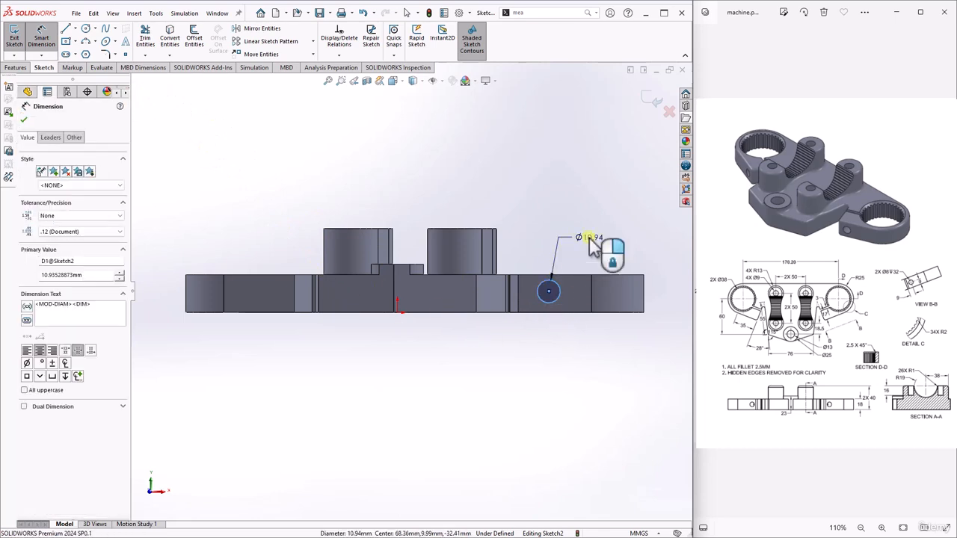
pyautogui.press('Return')
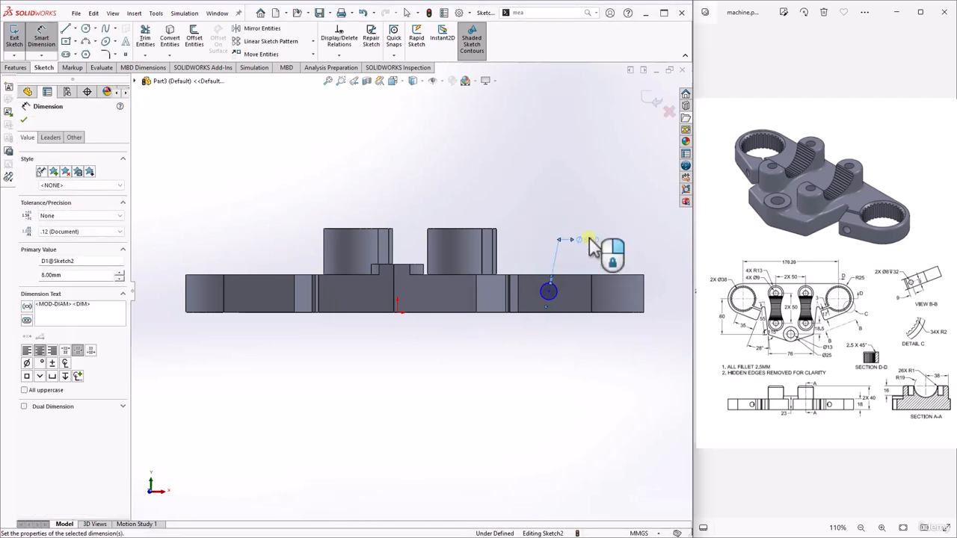
# Dimension the horizontal distance from the circle's center to the clamp arm face's inner vertical edge as 9 mm.
pyautogui.hotkey('ctrl', '1')
pyautogui.click(562, 314)
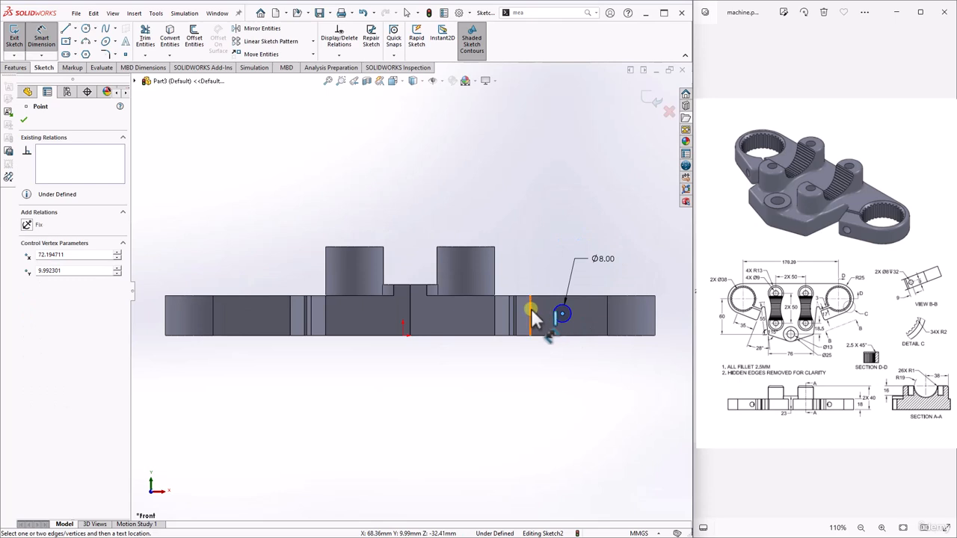
pyautogui.click(533, 317)
pyautogui.click(545, 378)
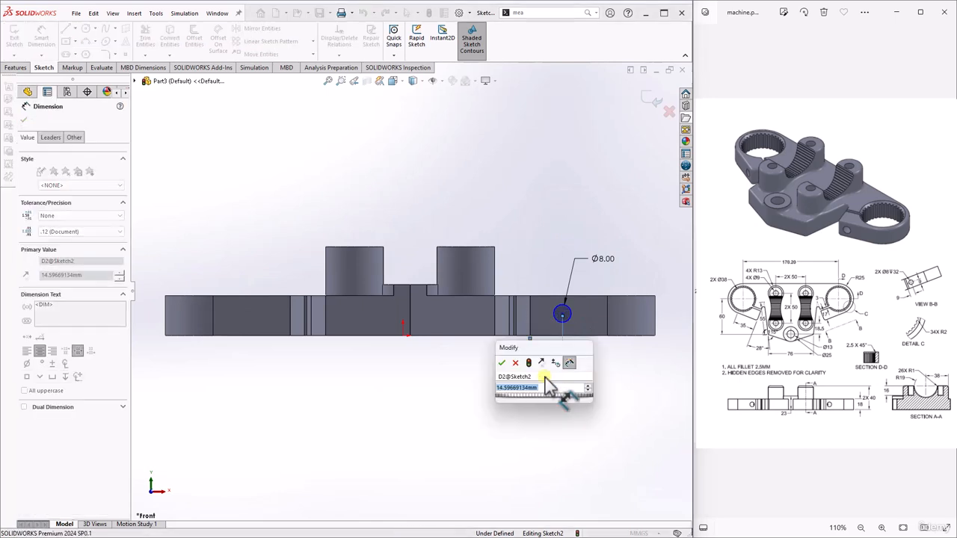
pyautogui.write('9')
pyautogui.press('Return')
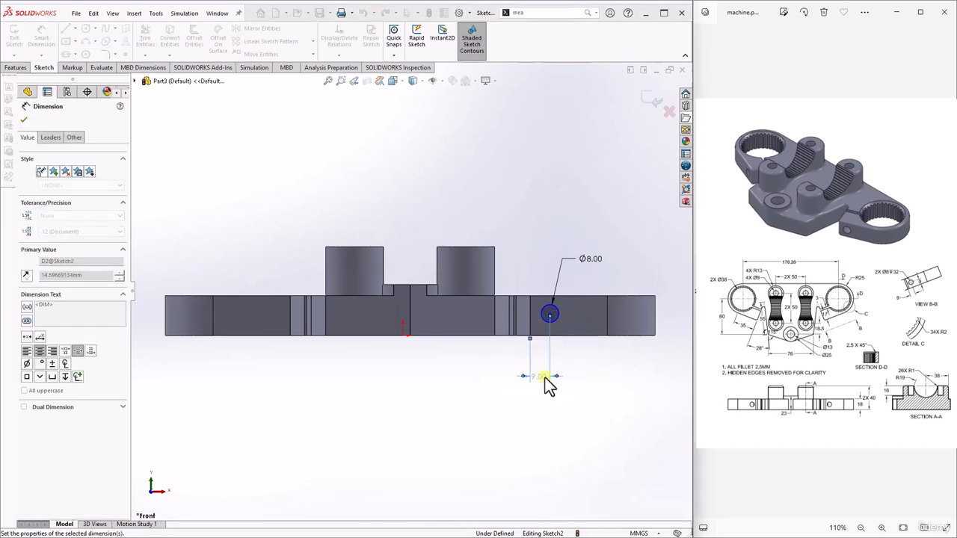
# Dimension the vertical distance from the circle's center to the clamp arm face's upper edge as 9 mm.
pyautogui.click(549, 315)
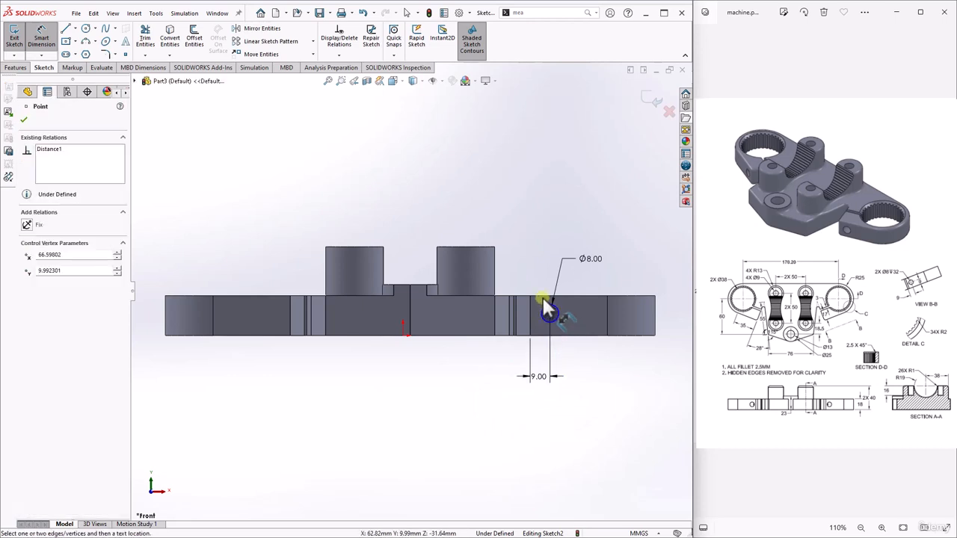
pyautogui.click(553, 296)
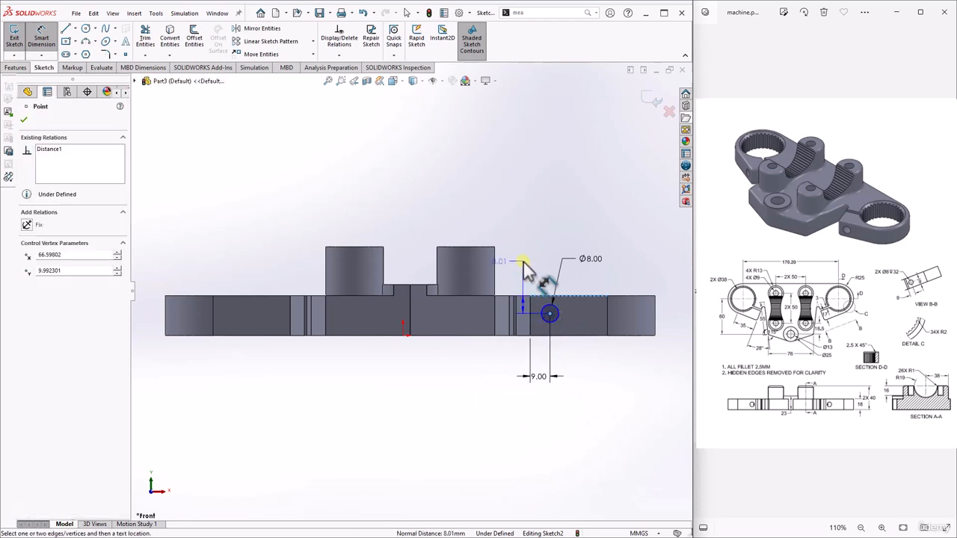
pyautogui.click(525, 264)
pyautogui.write('9.00mm')
pyautogui.press('Return')
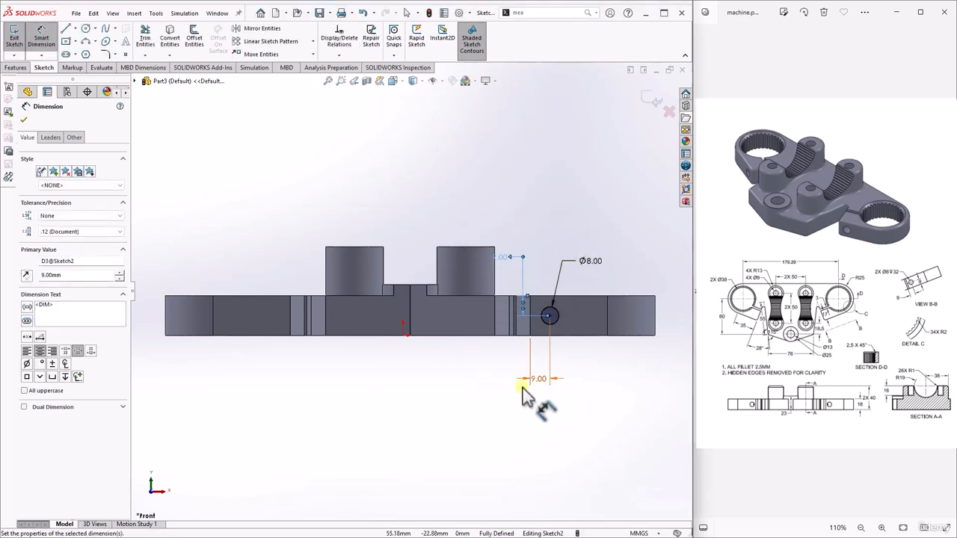
pyautogui.click(24, 120)
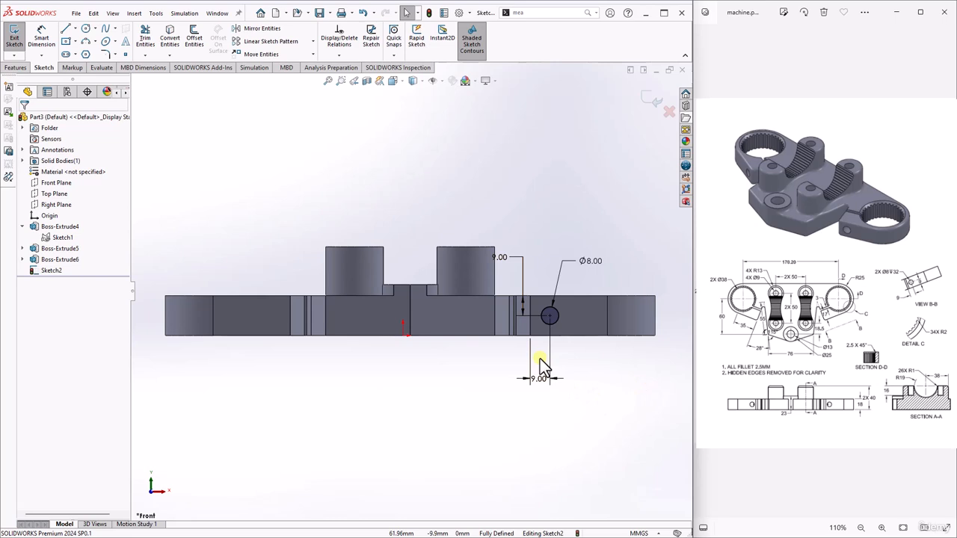
# Cut-extrude the 8 mm circle into the right clamp arm with a blind depth of 32 mm.
pyautogui.click(16, 67)
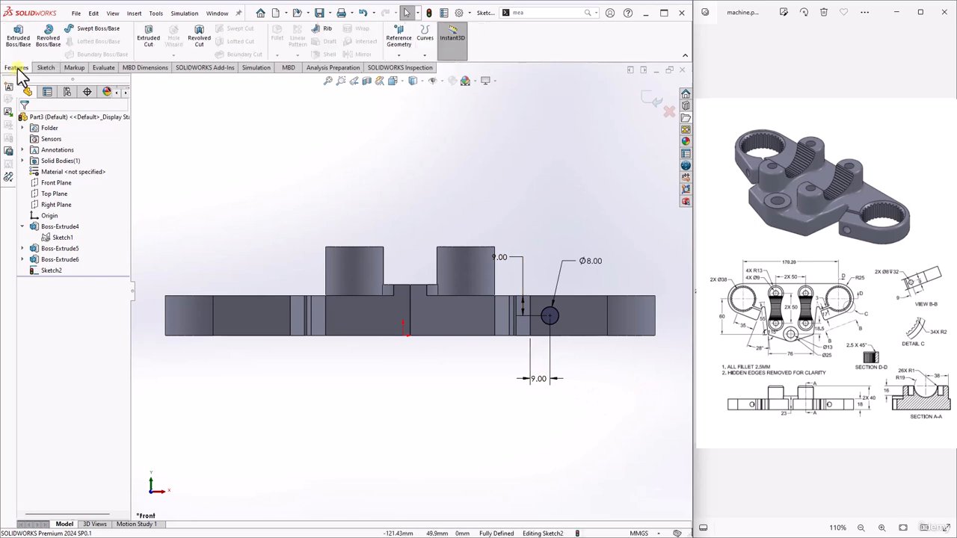
pyautogui.click(147, 38)
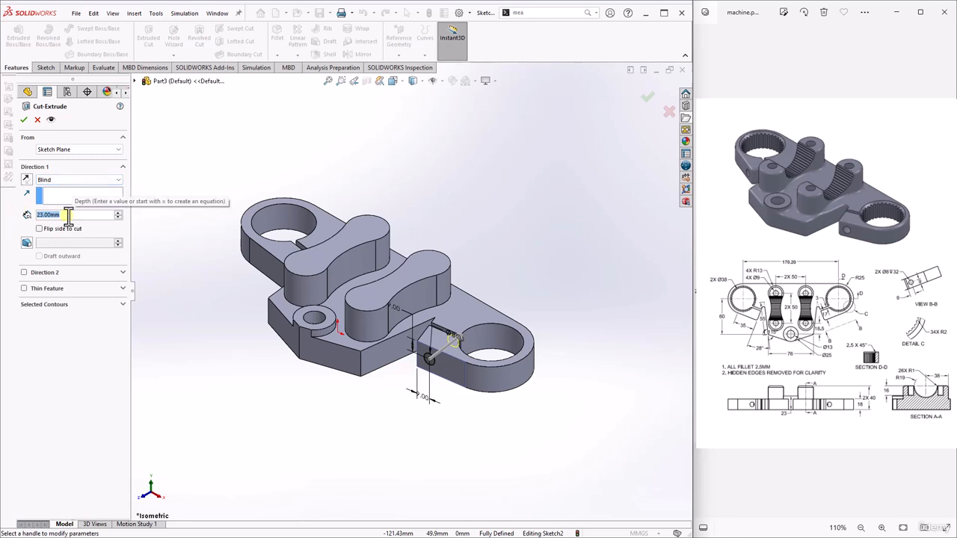
pyautogui.write('32')
pyautogui.press('Return')
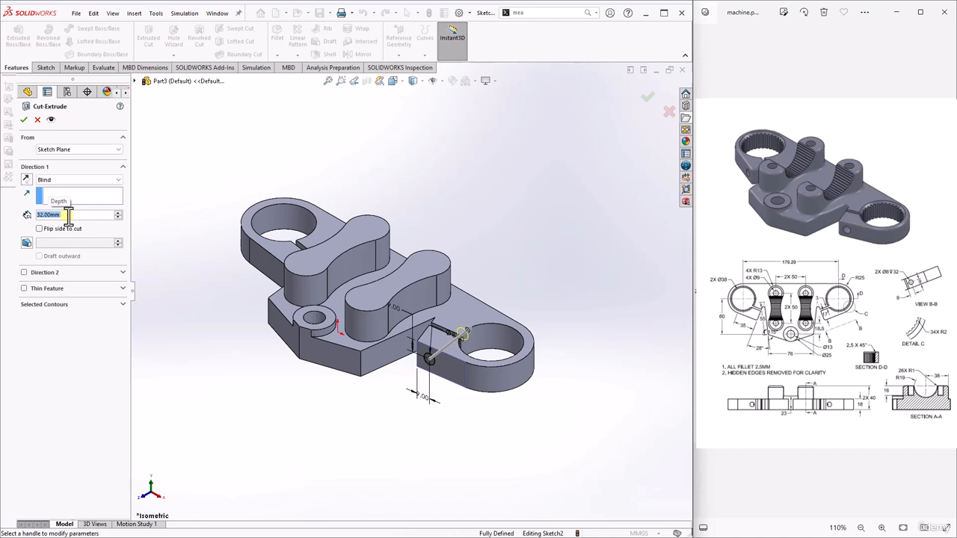
pyautogui.click(23, 120)
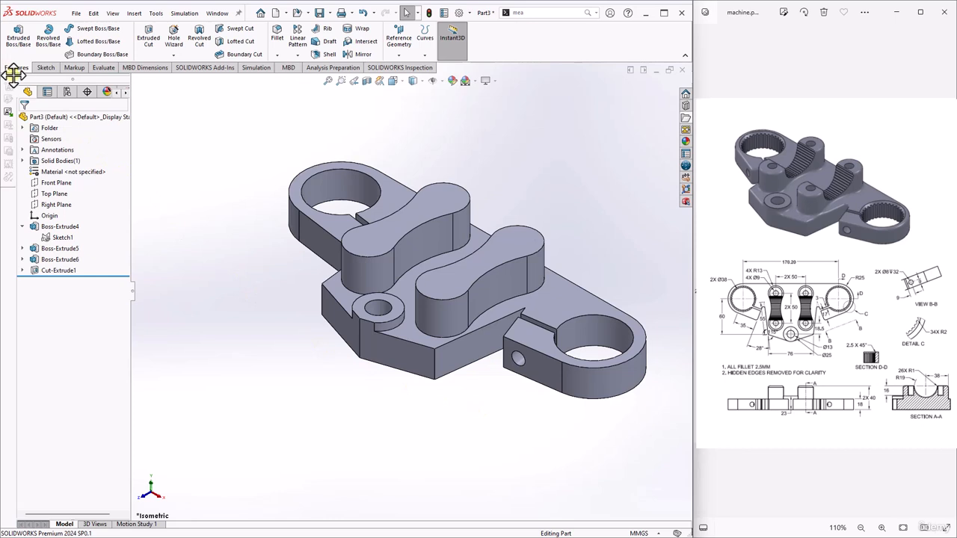
# Mirror the clamp screw hole cut about the Right Plane onto the left clamp arm.
pyautogui.click(296, 55)
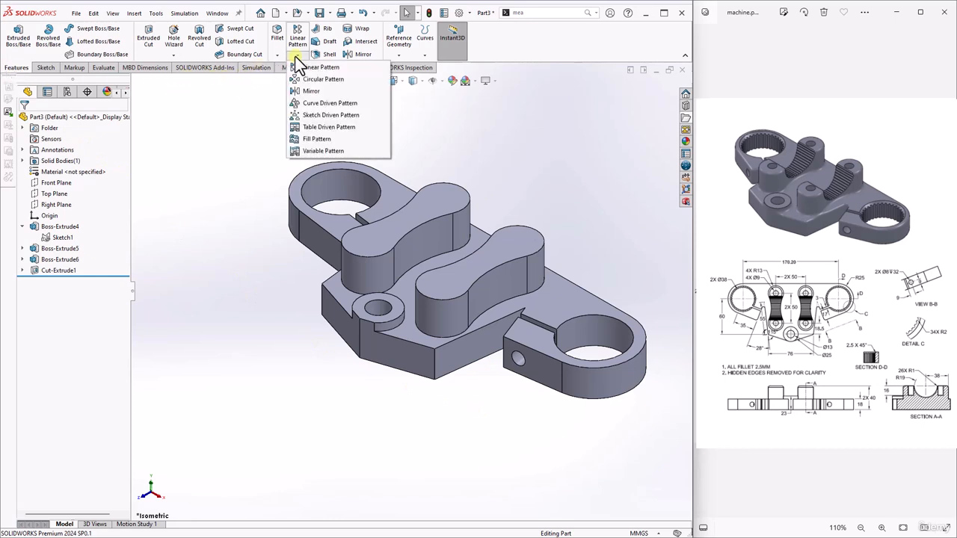
pyautogui.click(311, 91)
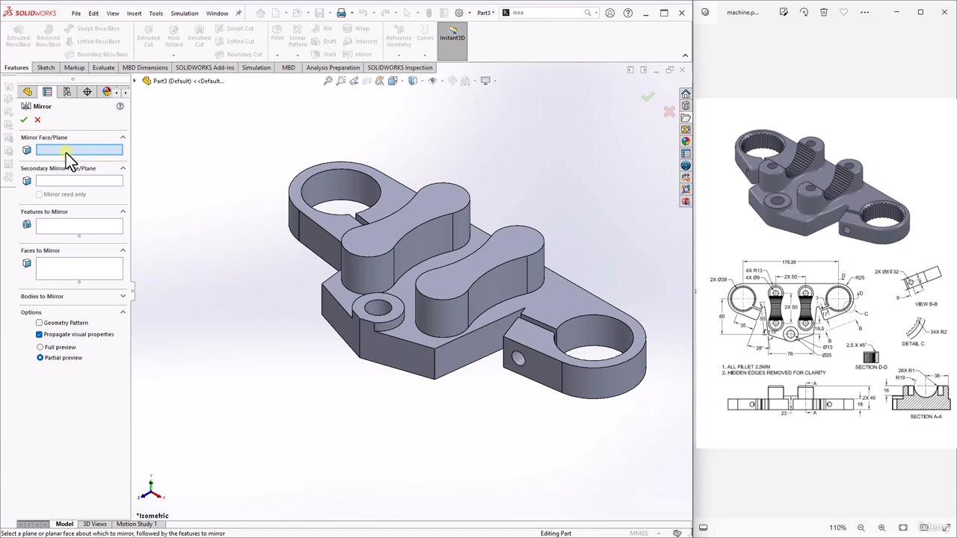
pyautogui.click(142, 81)
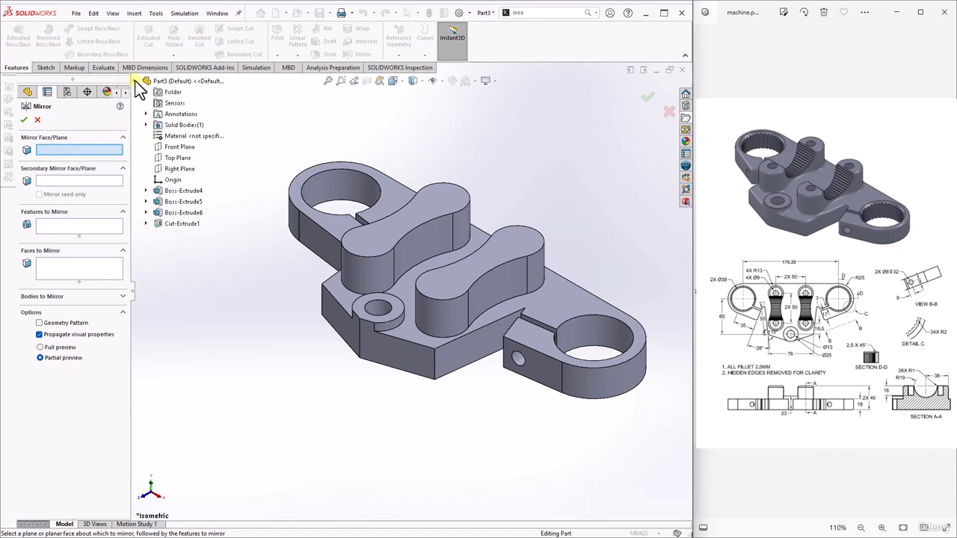
pyautogui.click(179, 169)
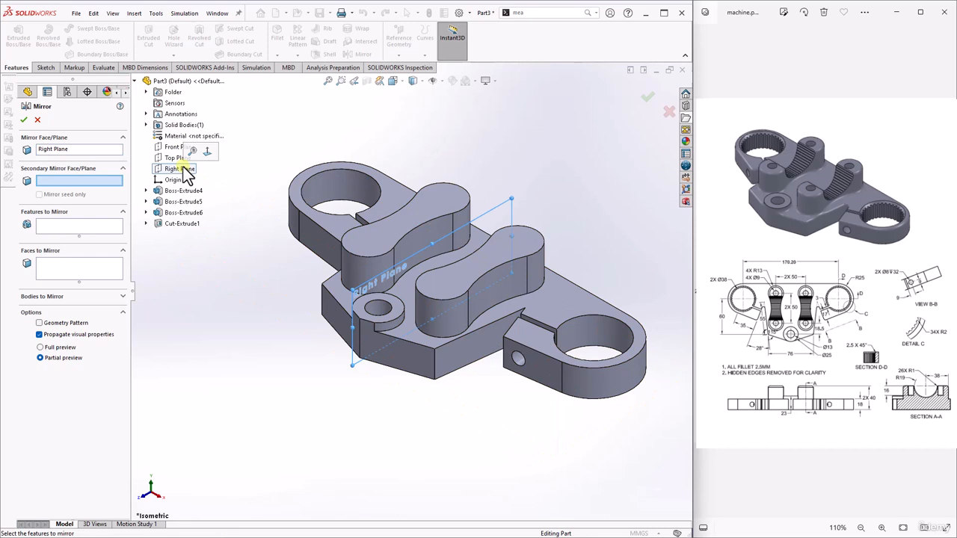
pyautogui.click(68, 227)
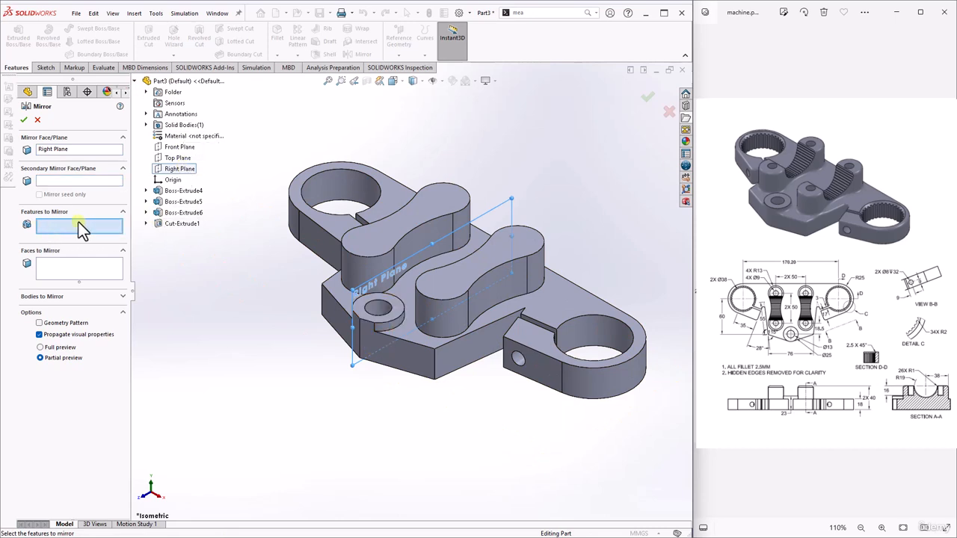
pyautogui.click(179, 224)
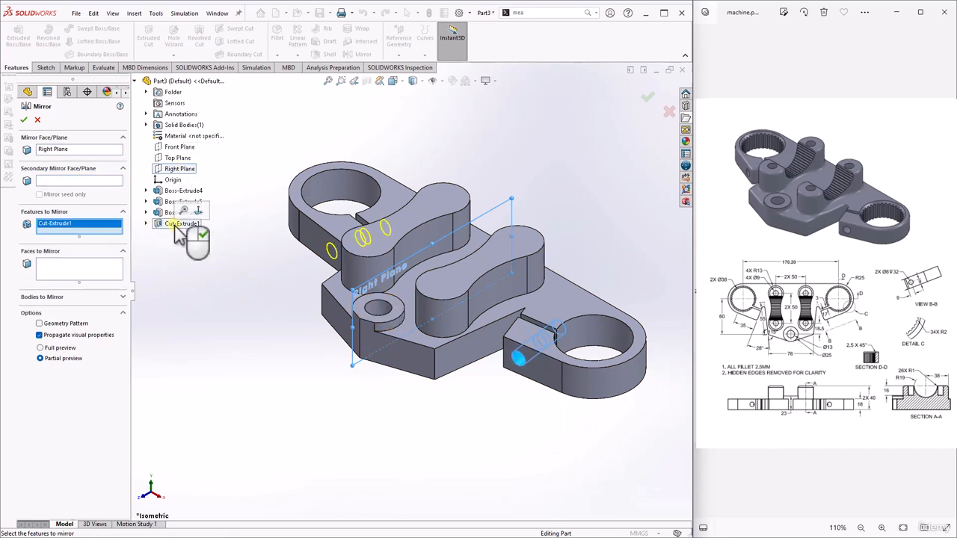
pyautogui.click(25, 121)
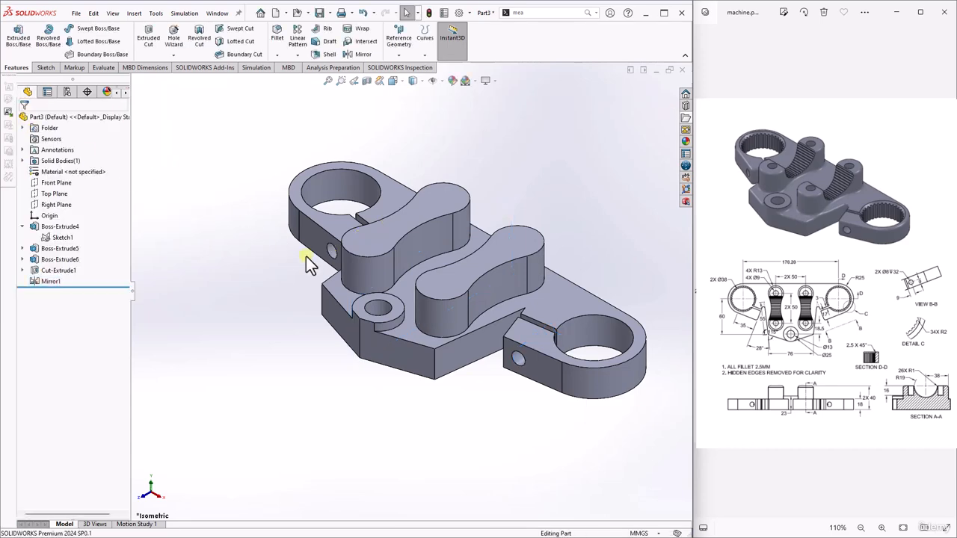
# Start a sketch on the left raised boss's top face and draw a circle about 12.8 mm in diameter centered on its rear rounded end.
pyautogui.moveTo(305, 258); pyautogui.dragTo(372, 227, button='middle')
pyautogui.hotkey('ctrl', '7')
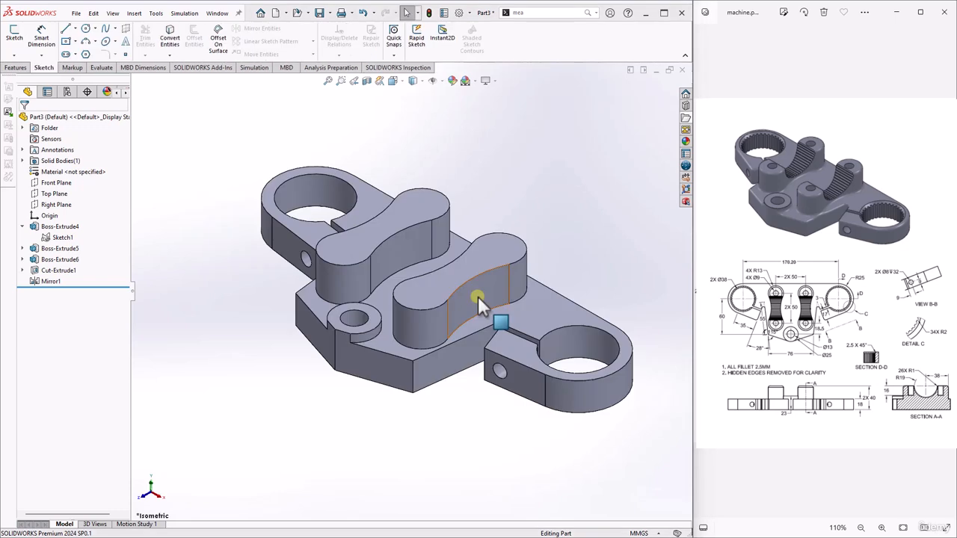
pyautogui.click(389, 225)
pyautogui.click(435, 197)
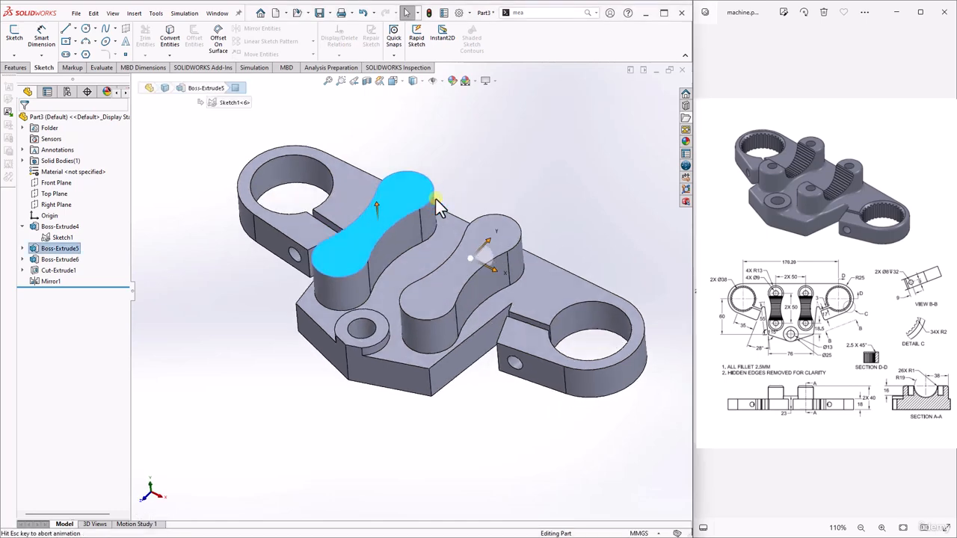
pyautogui.click(86, 29)
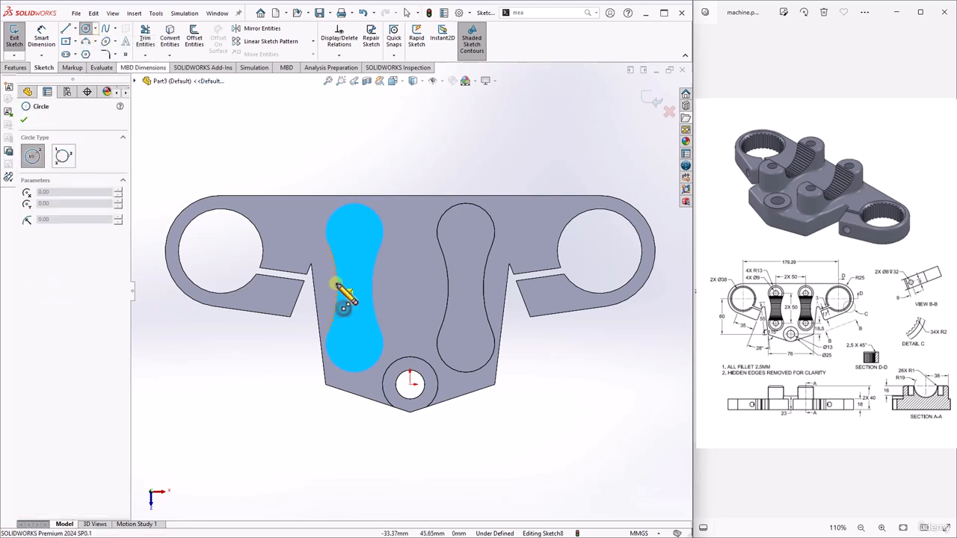
pyautogui.click(354, 232)
pyautogui.click(370, 231)
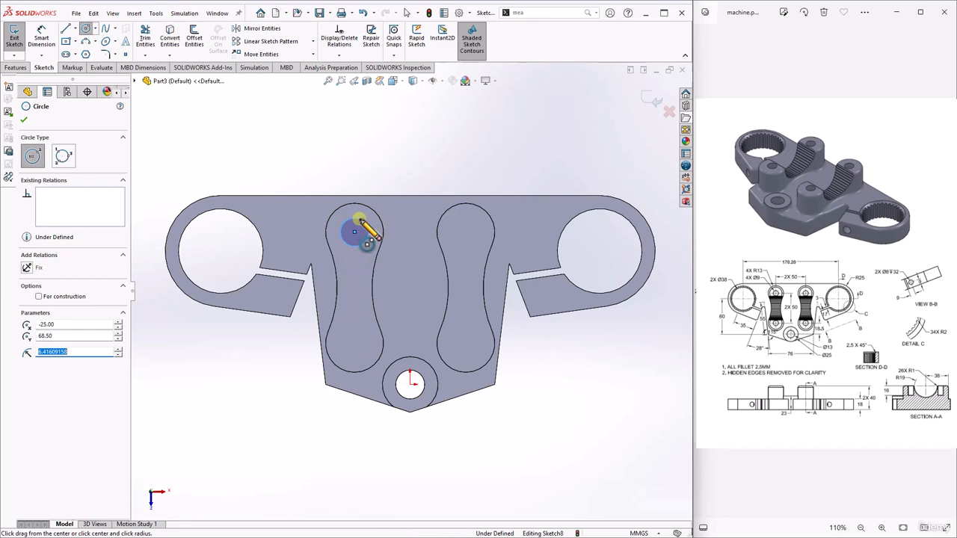
pyautogui.click(22, 119)
# Dimension the circle on the left raised boss to a diameter of 9 mm.
pyautogui.click(41, 37)
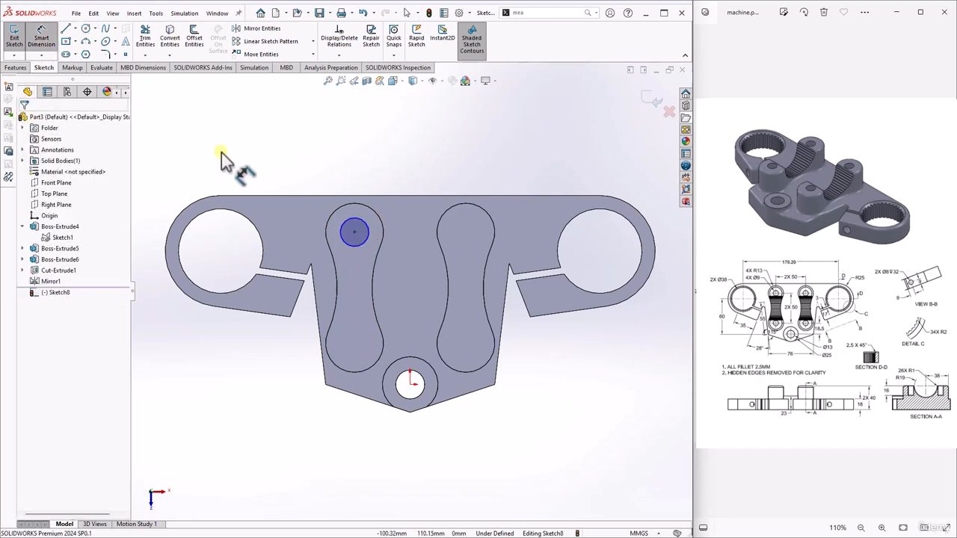
pyautogui.click(365, 218)
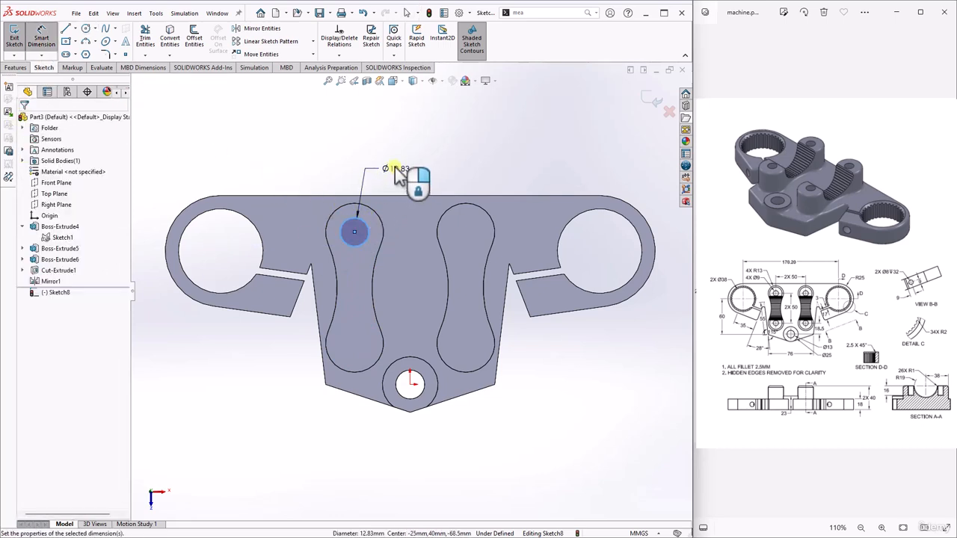
pyautogui.click(395, 168)
pyautogui.write('9')
pyautogui.press('Return')
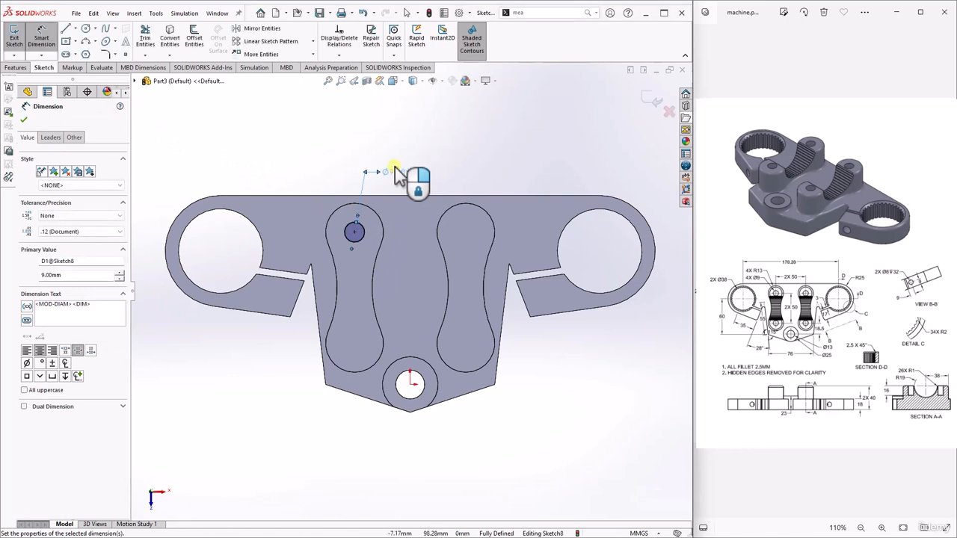
pyautogui.click(24, 119)
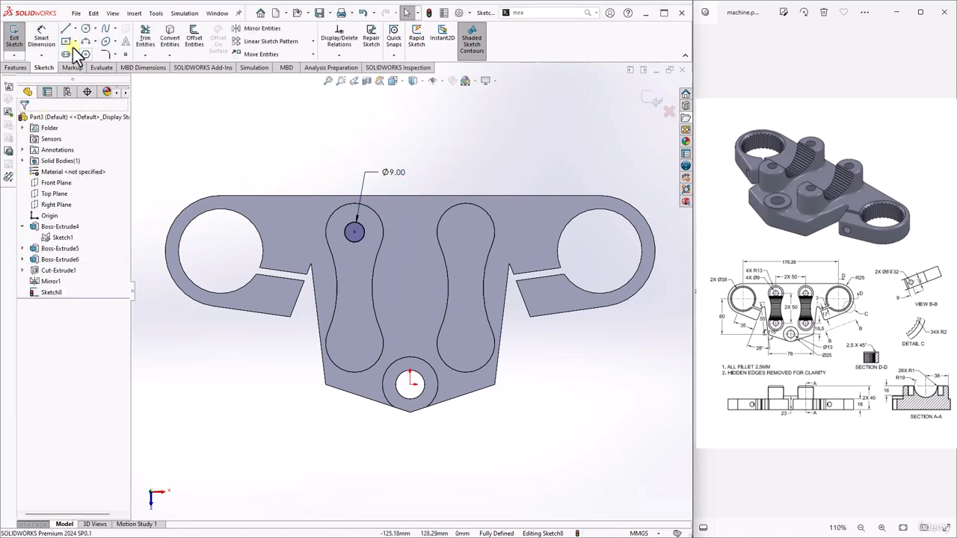
# Set up a linear sketch pattern of the 9 mm circle with 2 instances 50 mm apart along X and 2 instances along Y.
pyautogui.click(279, 43)
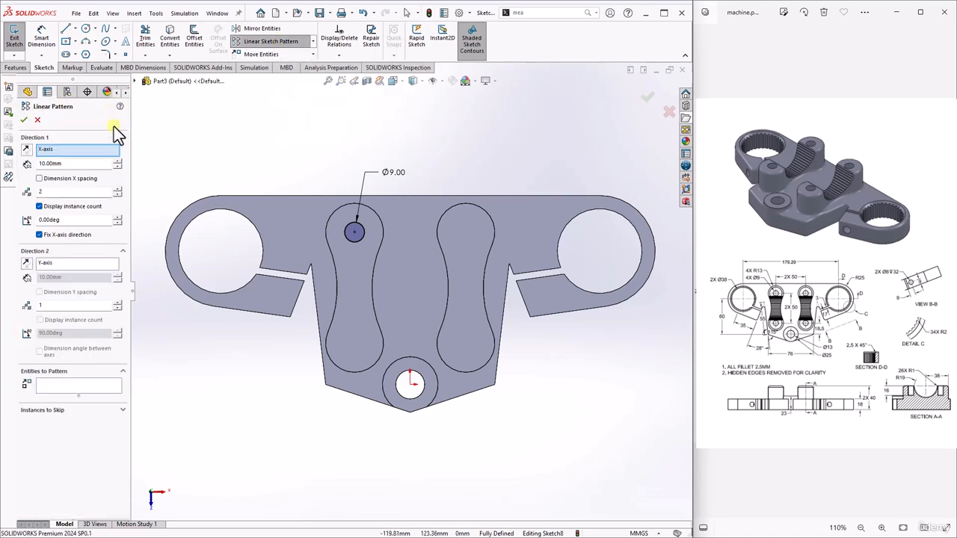
pyautogui.click(74, 163)
pyautogui.write('5')
pyautogui.click(56, 307)
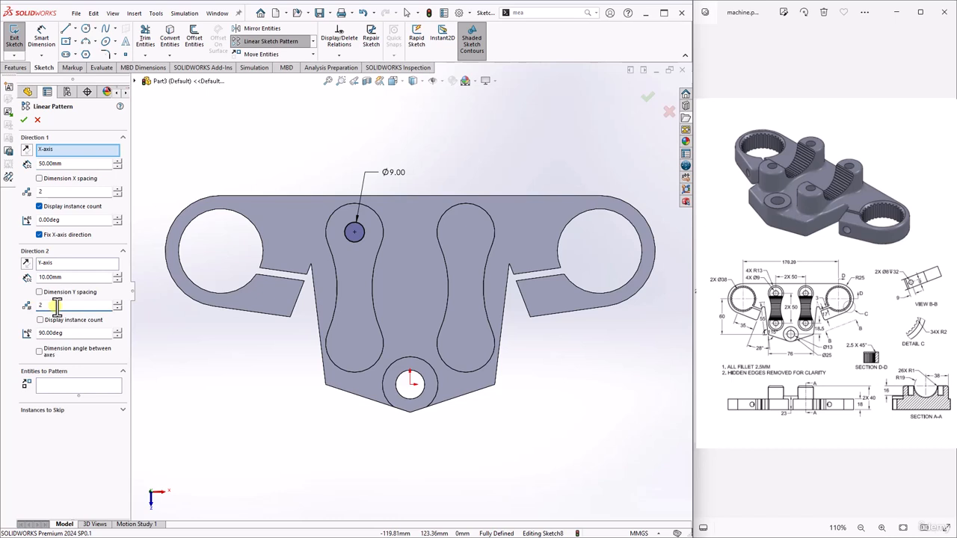
pyautogui.click(66, 383)
pyautogui.click(358, 240)
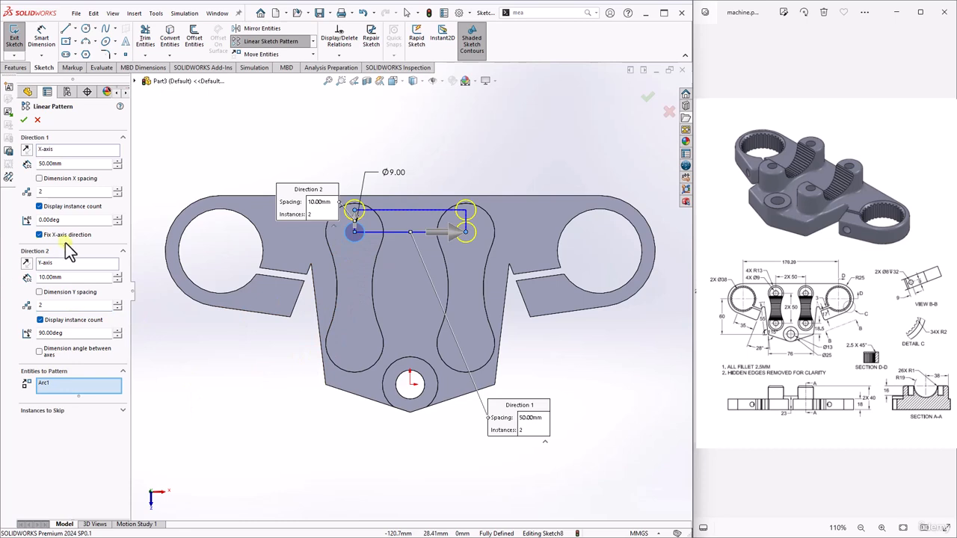
# Reverse the pattern's Y direction toward the plate's front, set its spacing to 50 mm and create the pattern.
pyautogui.click(26, 263)
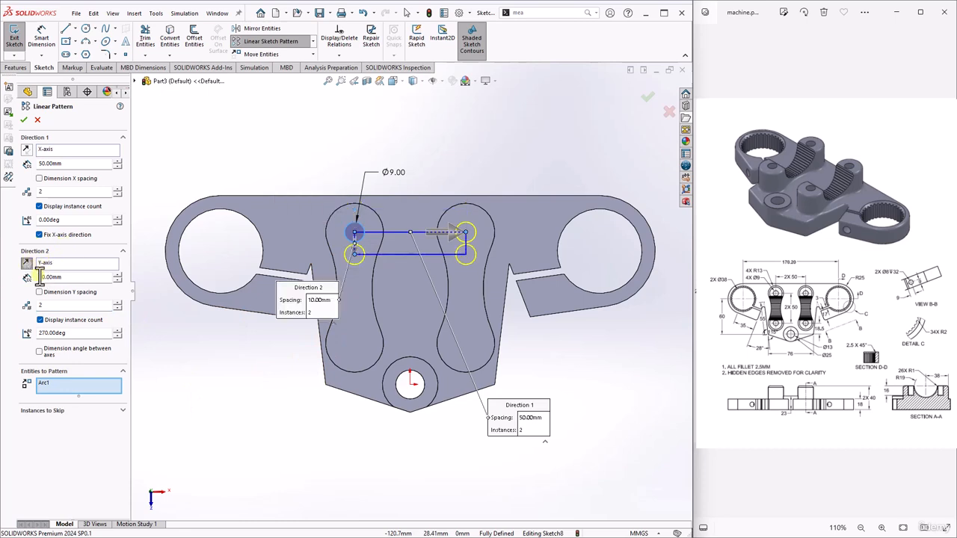
pyautogui.click(75, 279)
pyautogui.doubleClick(76, 278)
pyautogui.write('5')
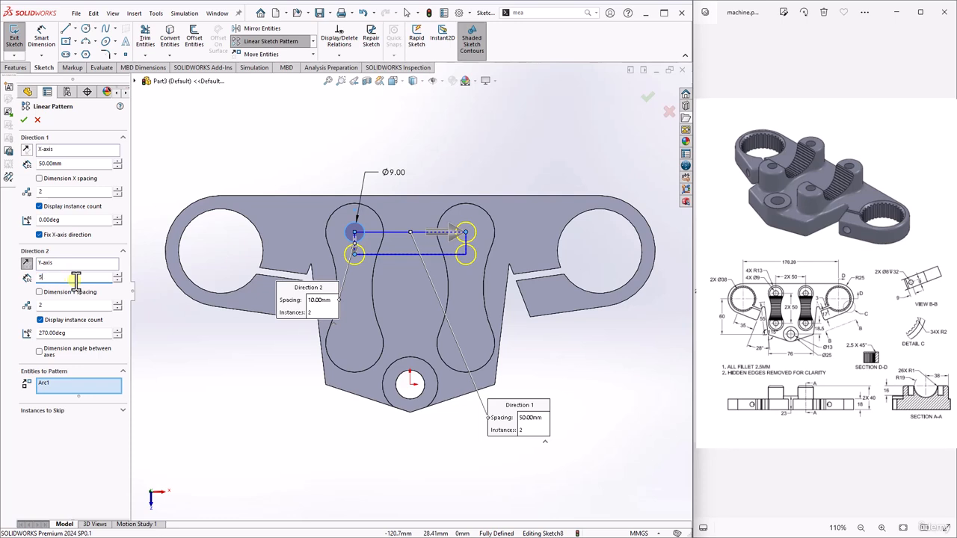
pyautogui.write('0')
pyautogui.press('Return')
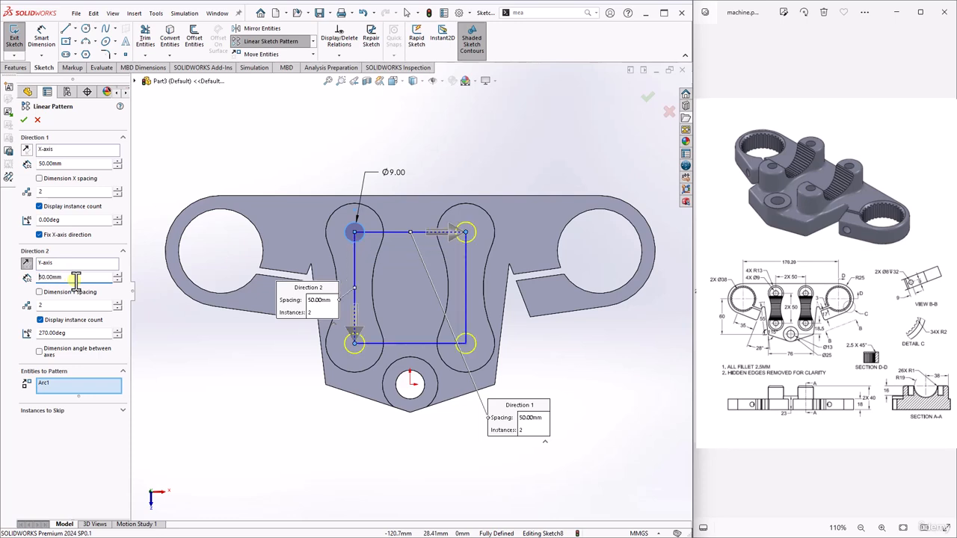
pyautogui.click(25, 120)
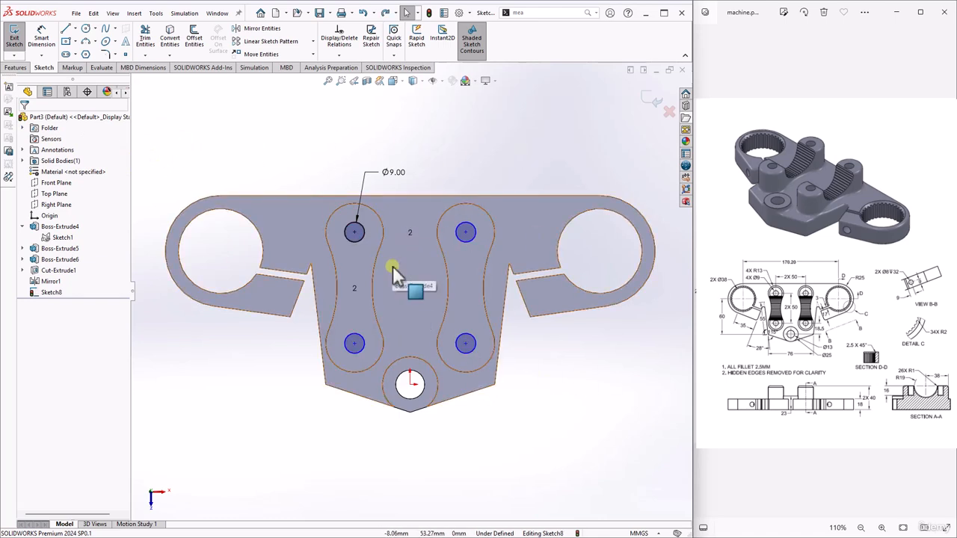
# Add a concentric relation between the patterned circle at the left boss's front end and that end's rounded edge.
pyautogui.click(340, 55)
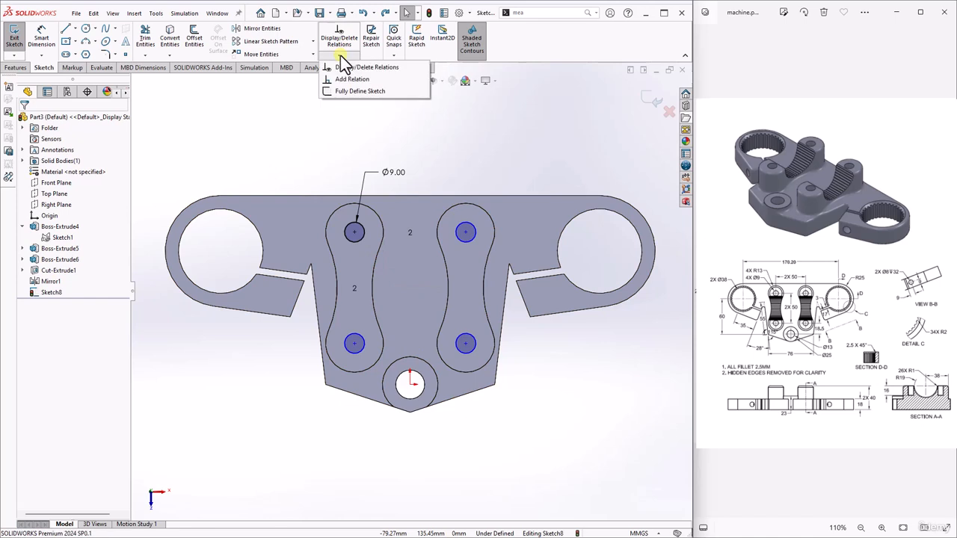
pyautogui.click(348, 80)
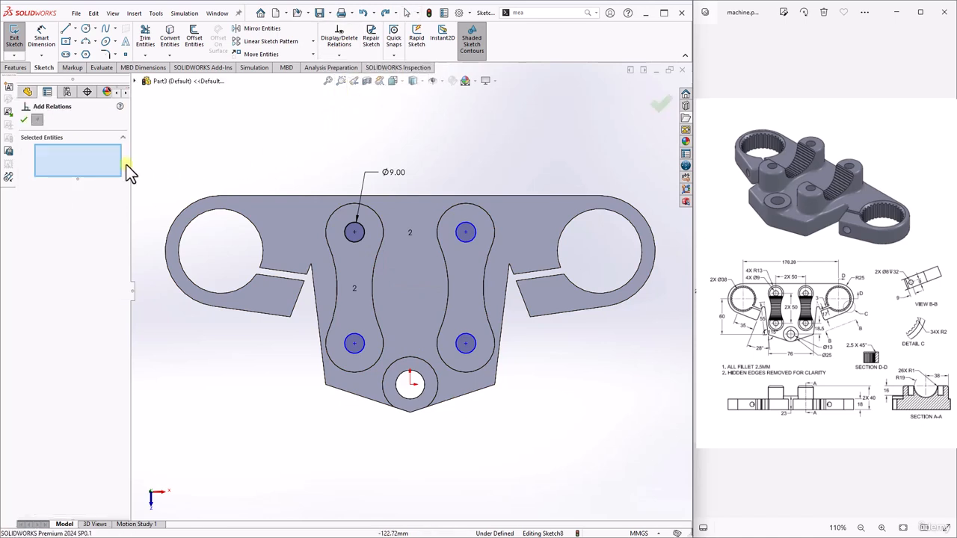
pyautogui.click(358, 351)
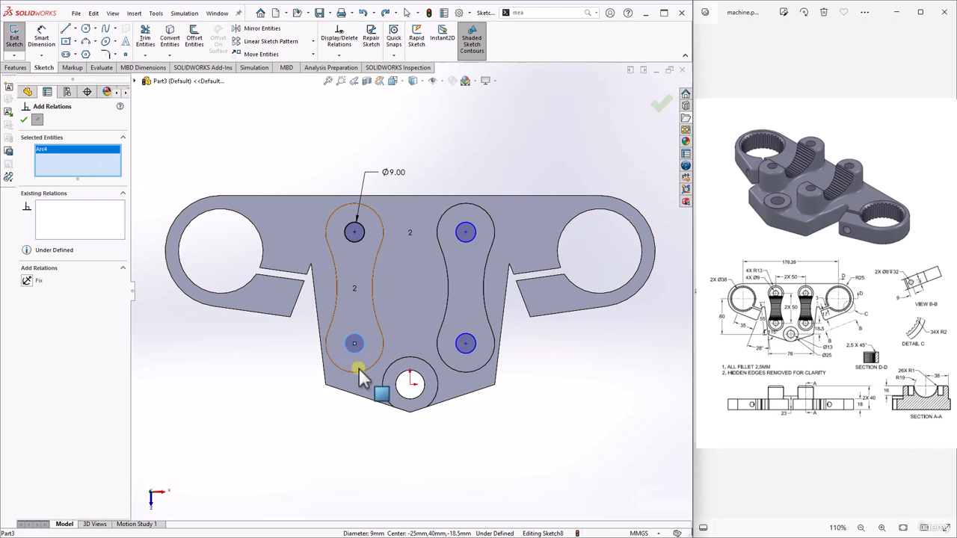
pyautogui.click(360, 378)
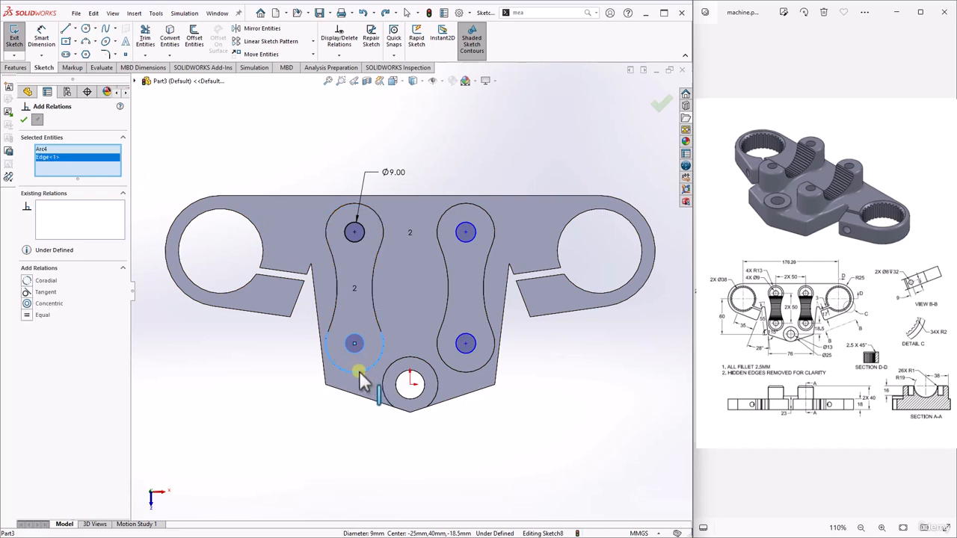
pyautogui.click(28, 304)
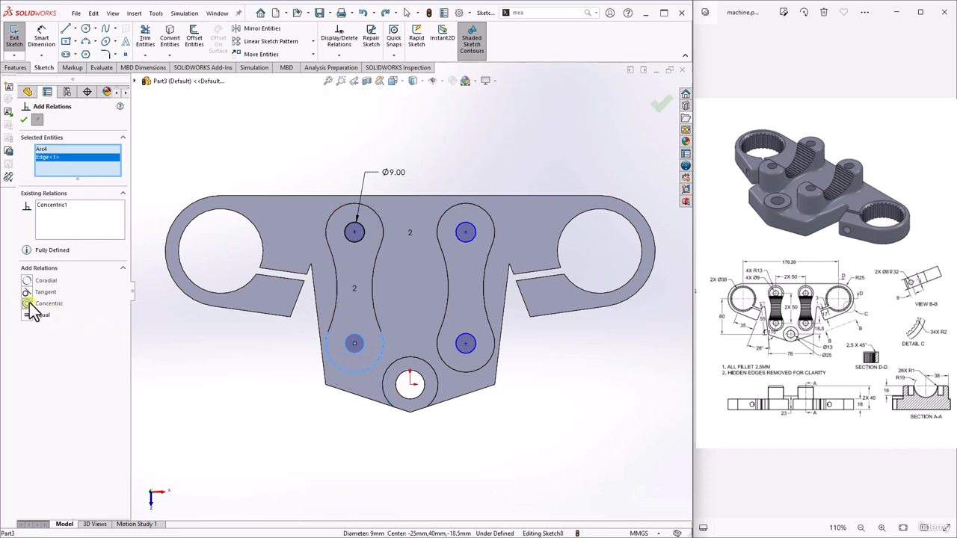
# Add a concentric relation between the patterned circle at the right boss's rear end and that end's rounded edge.
pyautogui.click(23, 119)
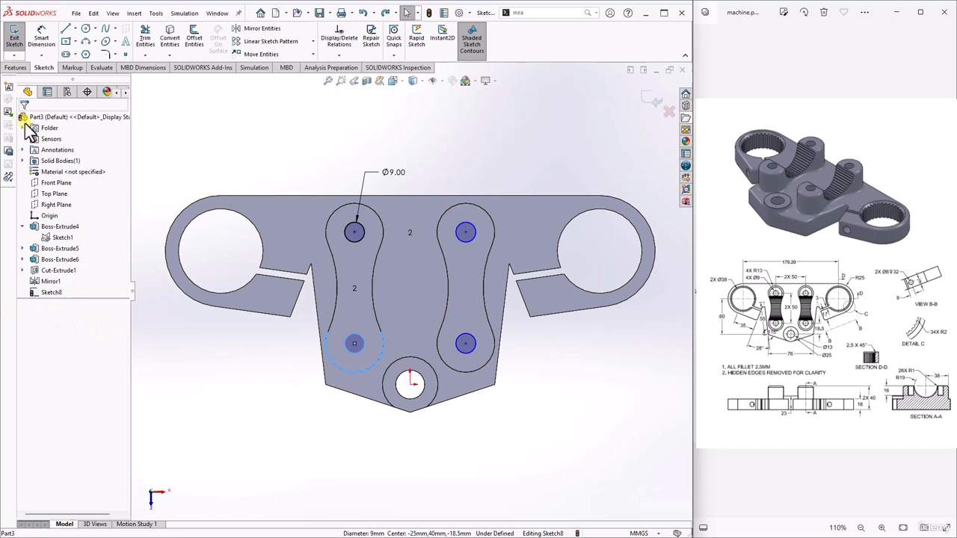
pyautogui.click(342, 54)
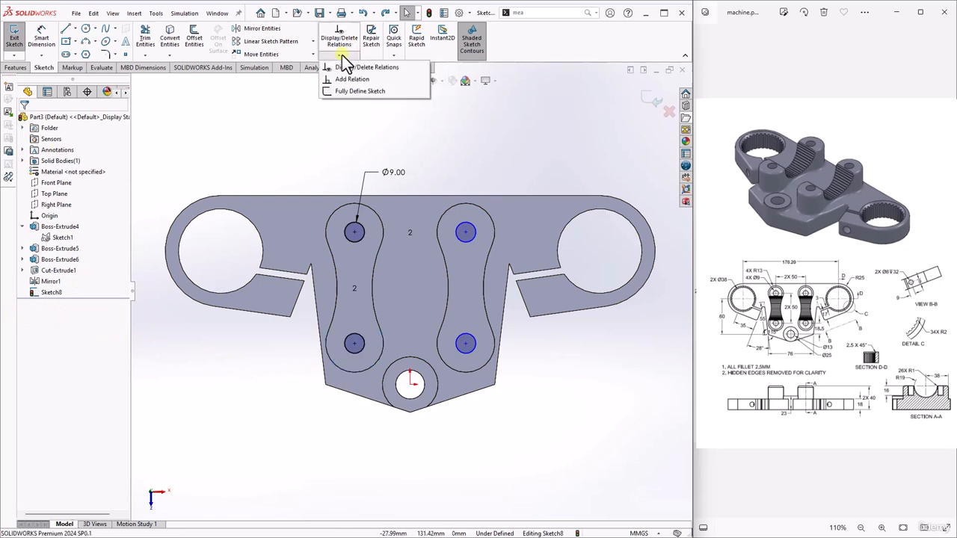
pyautogui.click(348, 79)
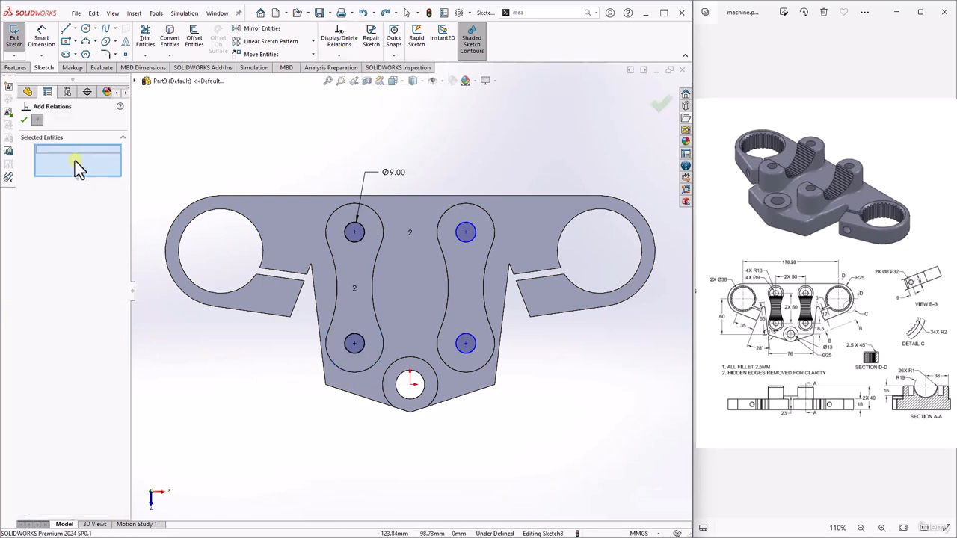
pyautogui.click(466, 203)
pyautogui.click(468, 222)
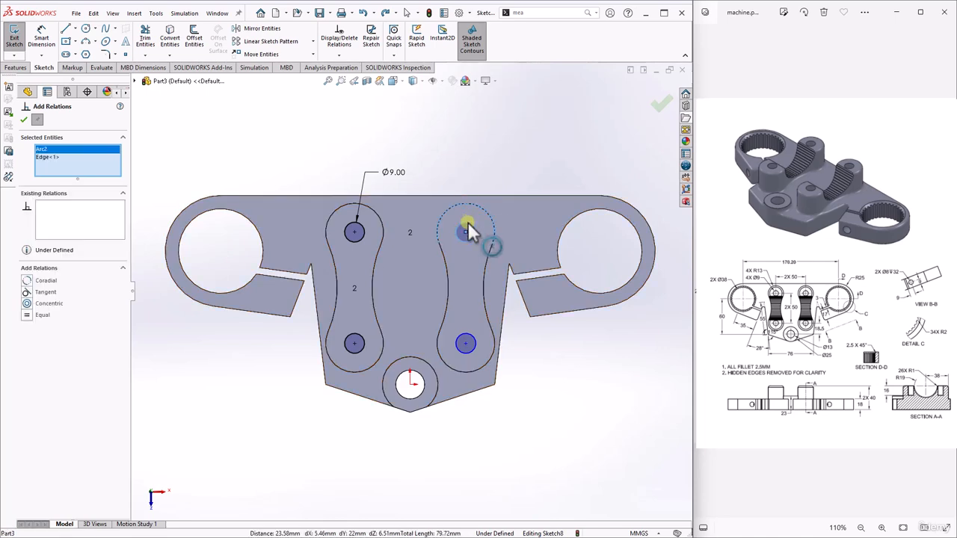
pyautogui.click(27, 303)
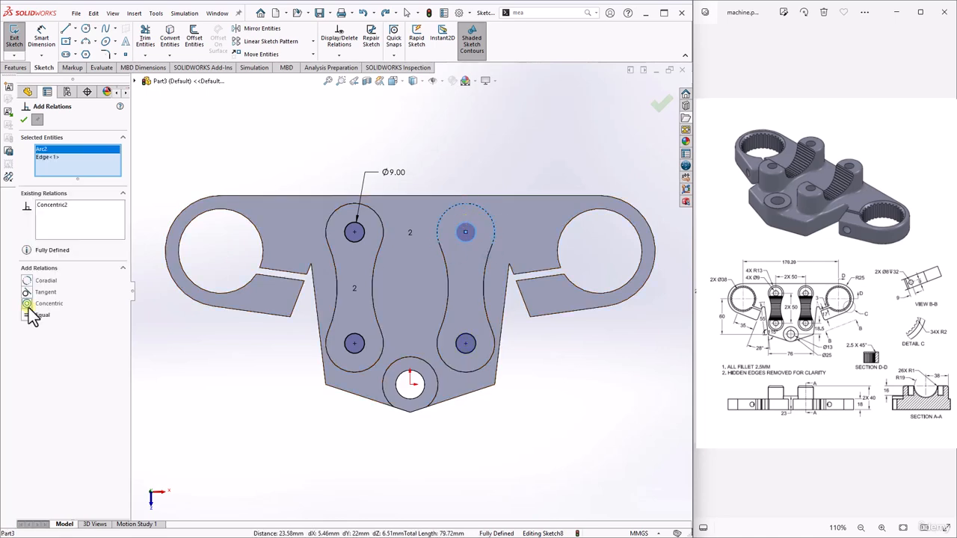
pyautogui.click(24, 119)
pyautogui.click(280, 125)
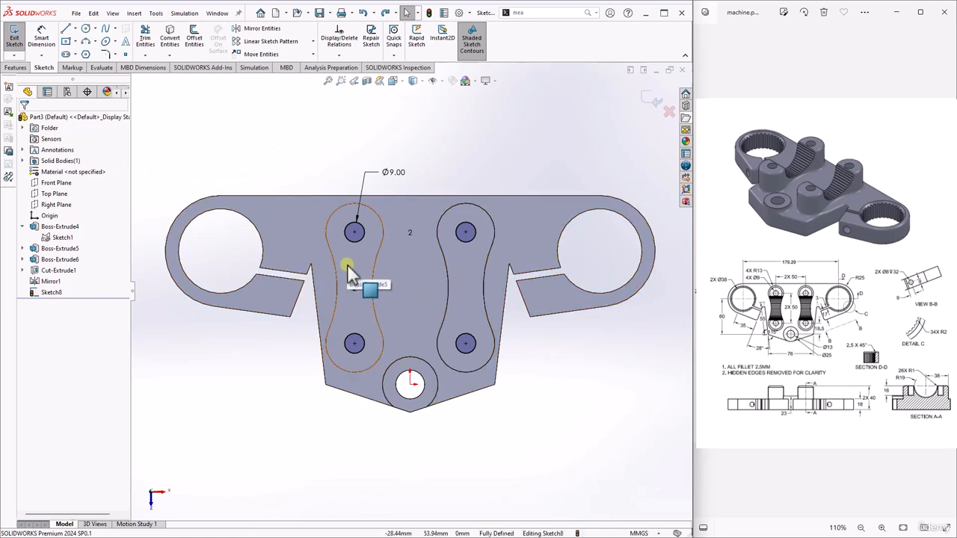
# Cut-extrude the four 9 mm circles into the raised bosses to a blind depth of 16 mm.
pyautogui.click(15, 67)
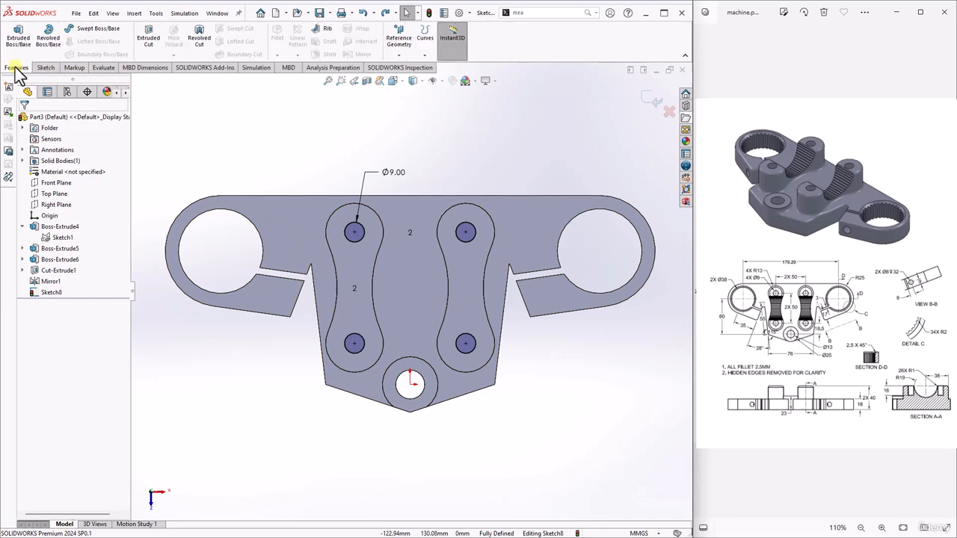
pyautogui.click(151, 44)
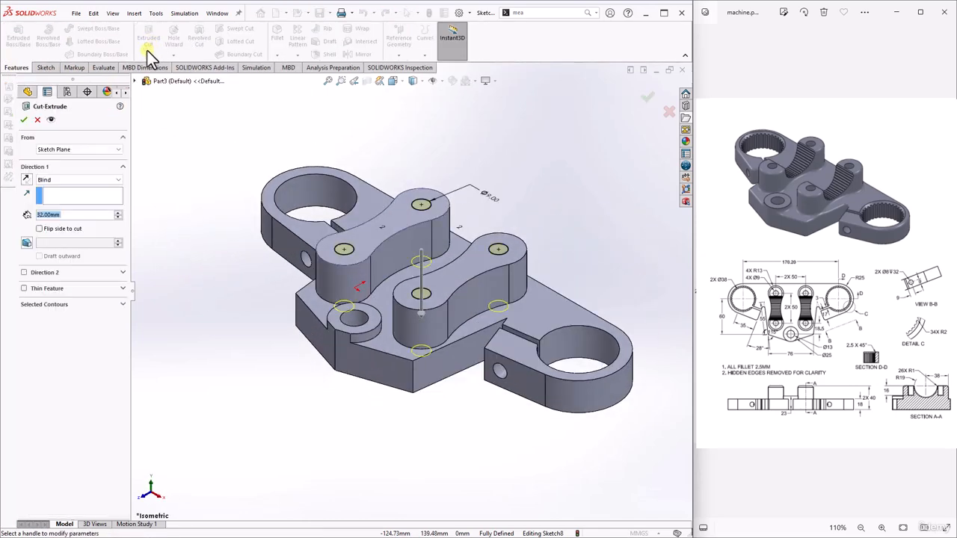
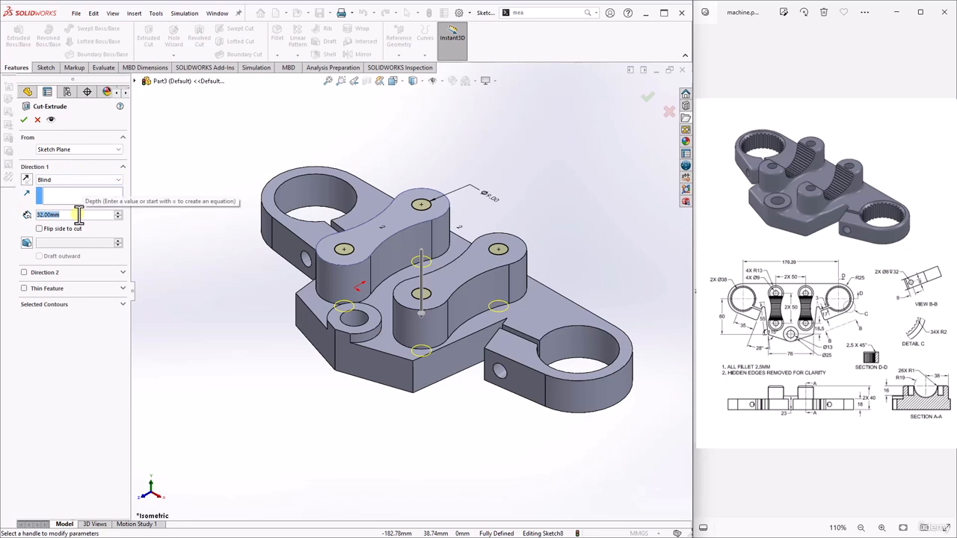
pyautogui.write('16')
pyautogui.press('Return')
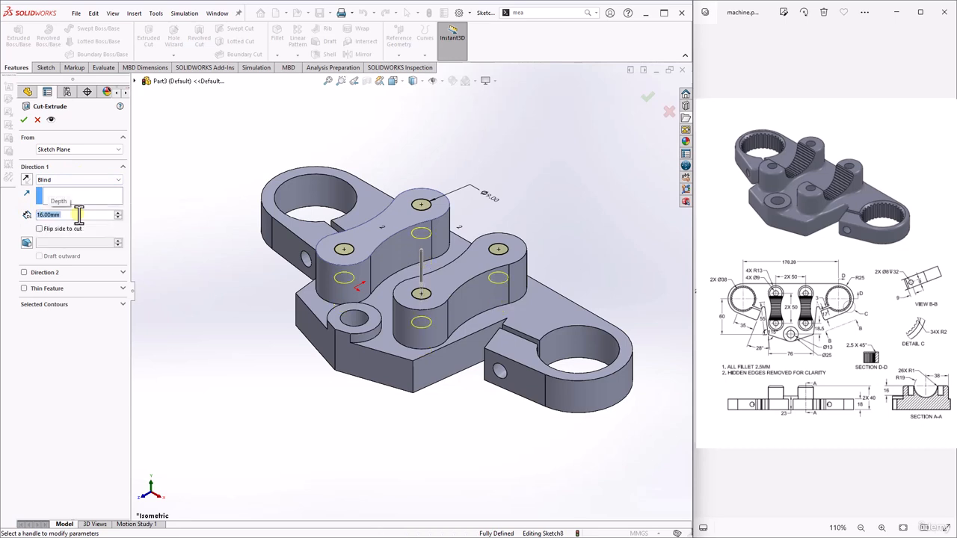
pyautogui.click(23, 120)
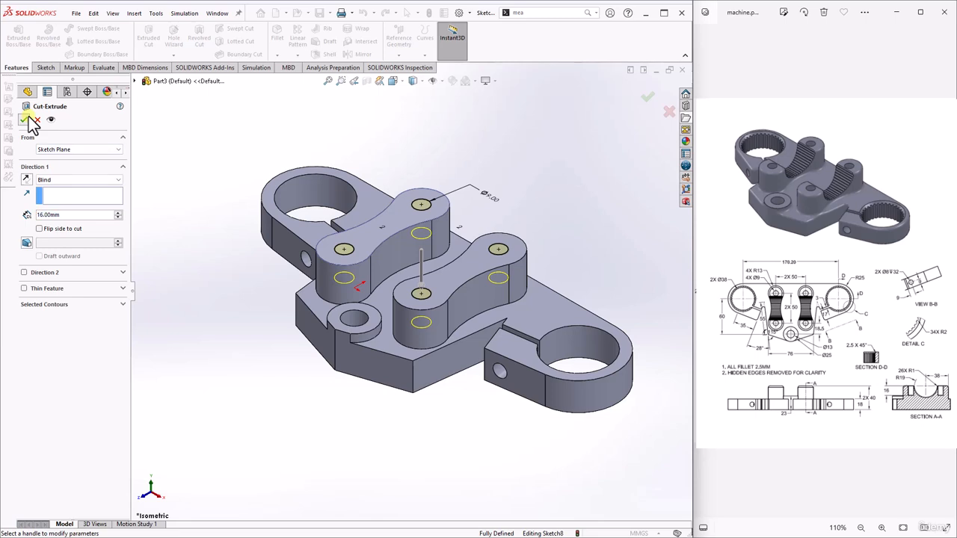
pyautogui.click(203, 193)
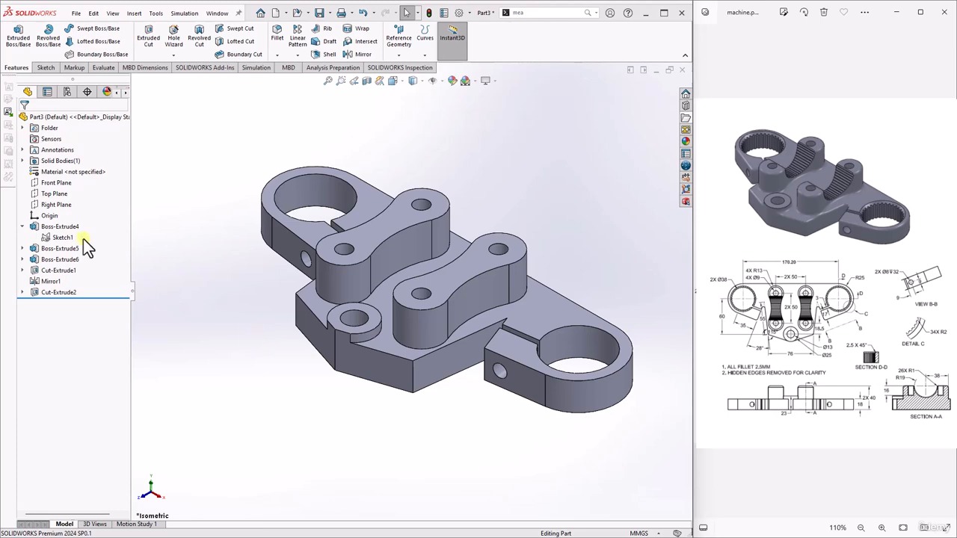
# Start a sketch on the Right Plane and draw a circle about 25 mm in diameter centred on the raised boss's top edge.
pyautogui.click(54, 204)
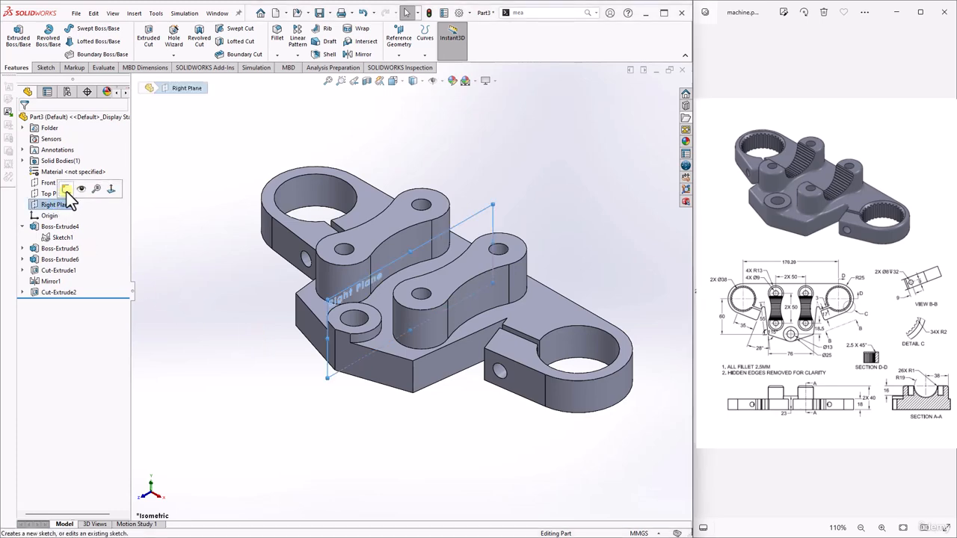
pyautogui.click(65, 190)
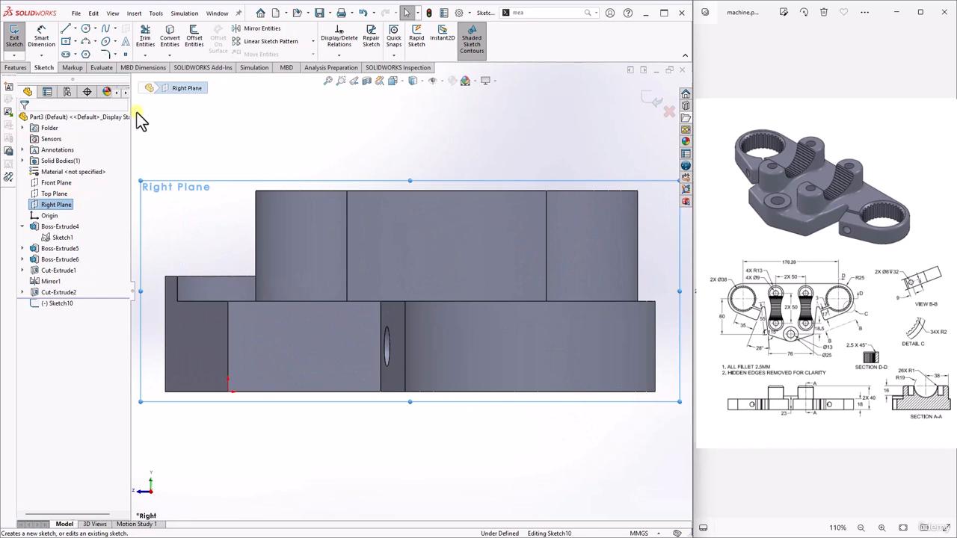
pyautogui.click(95, 29)
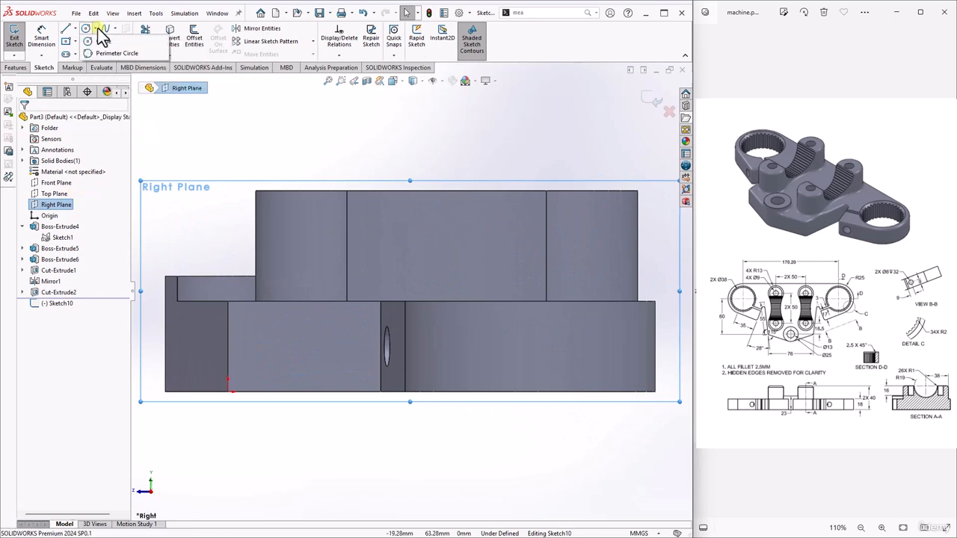
pyautogui.click(100, 41)
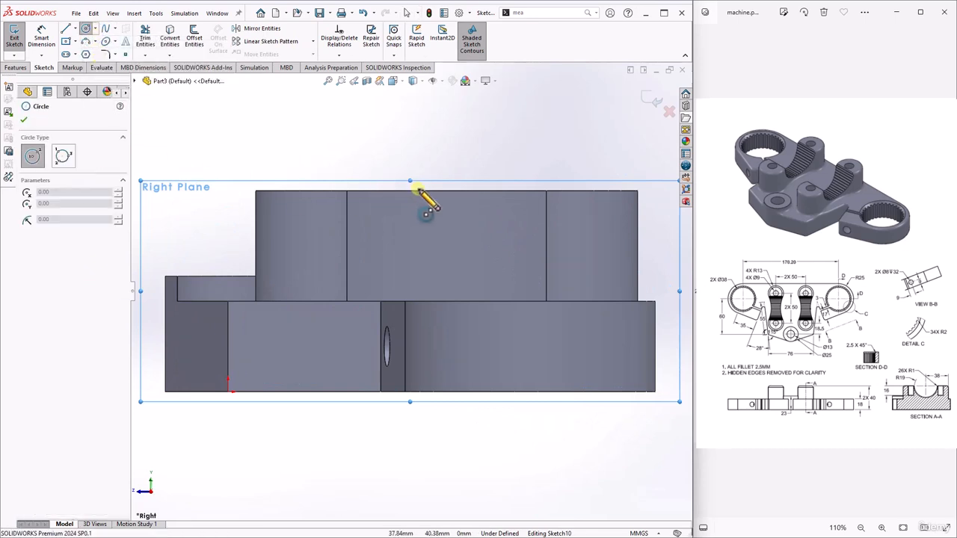
pyautogui.click(417, 191)
pyautogui.click(440, 134)
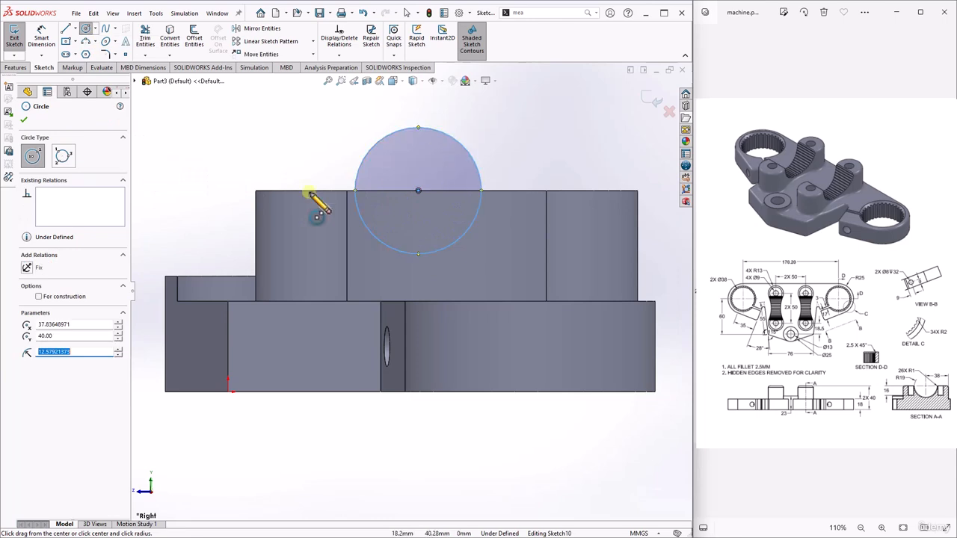
pyautogui.click(23, 120)
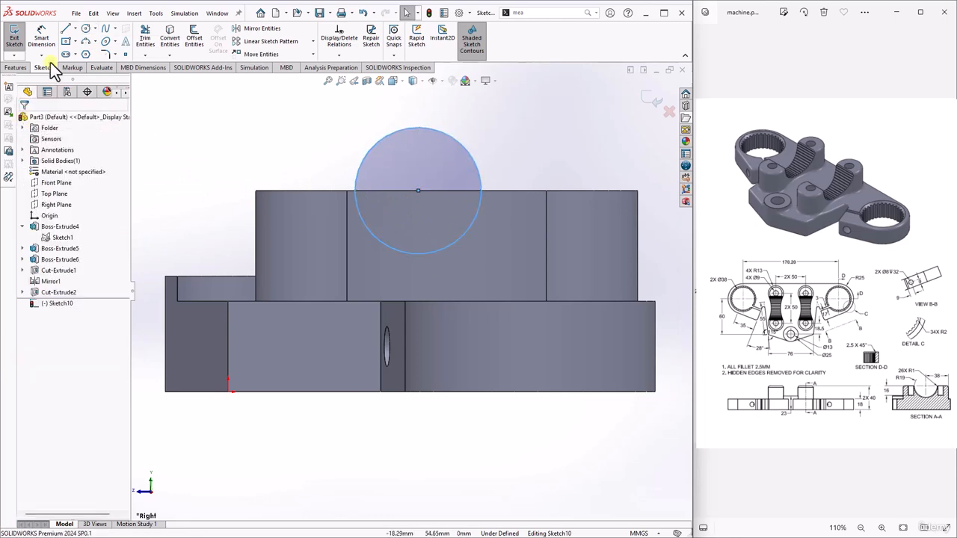
# Dimension the circle on the raised boss's top edge to a diameter of 38 mm.
pyautogui.click(41, 37)
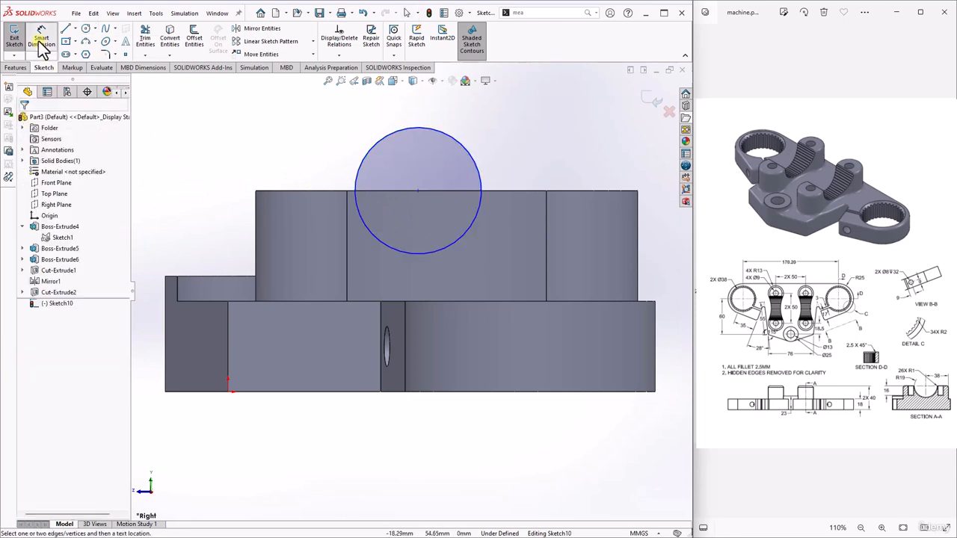
pyautogui.click(484, 147)
pyautogui.click(542, 120)
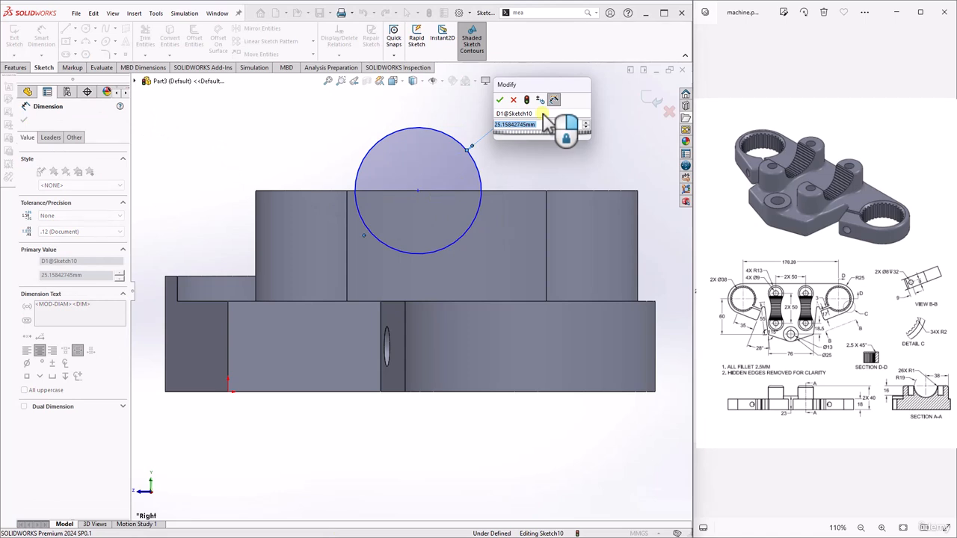
pyautogui.write('38')
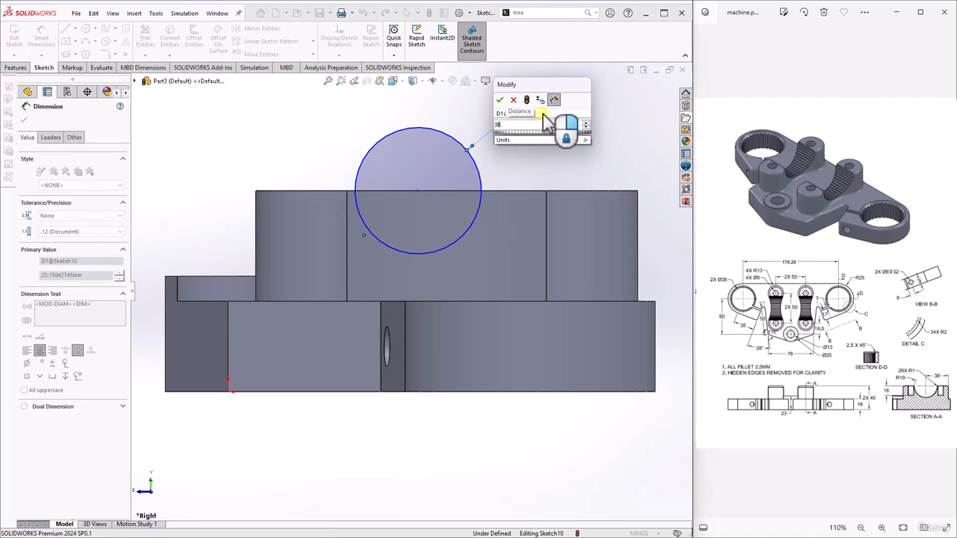
pyautogui.press('Return')
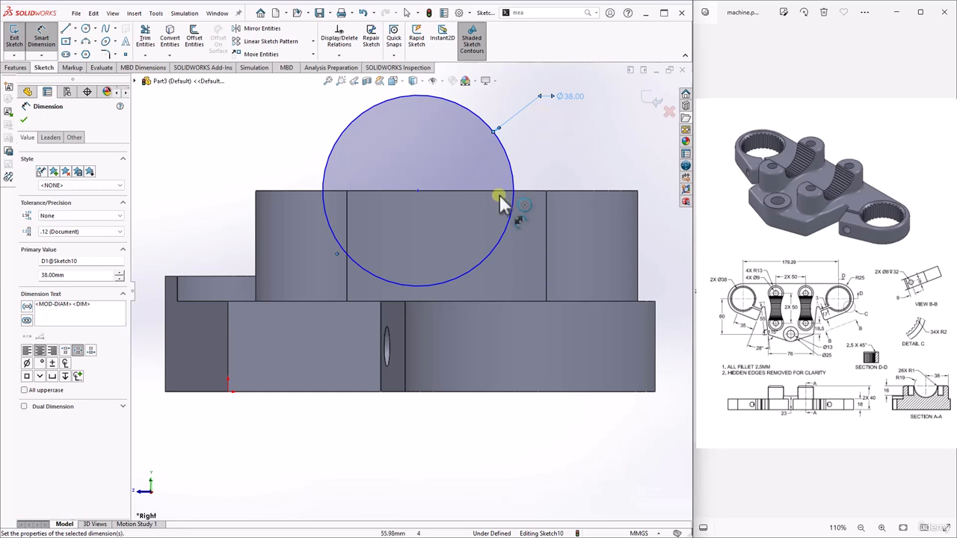
# Dimension the circle's centre 38 mm horizontally from the raised boss's rear vertical edge.
pyautogui.click(419, 193)
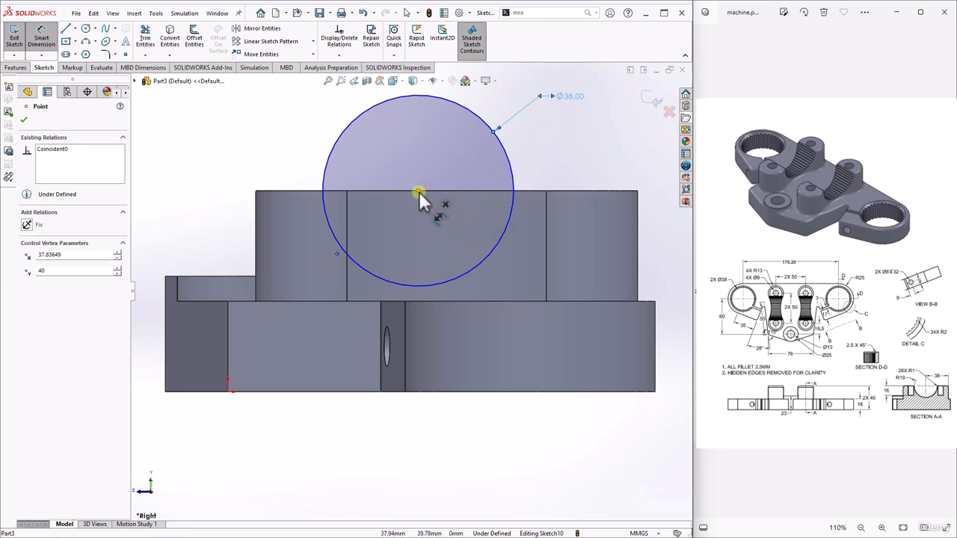
pyautogui.click(639, 212)
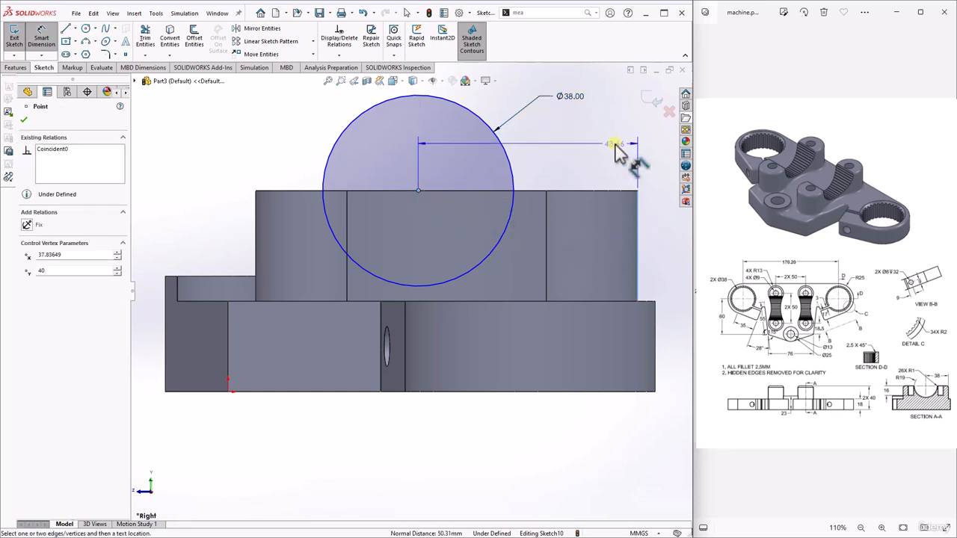
pyautogui.click(617, 146)
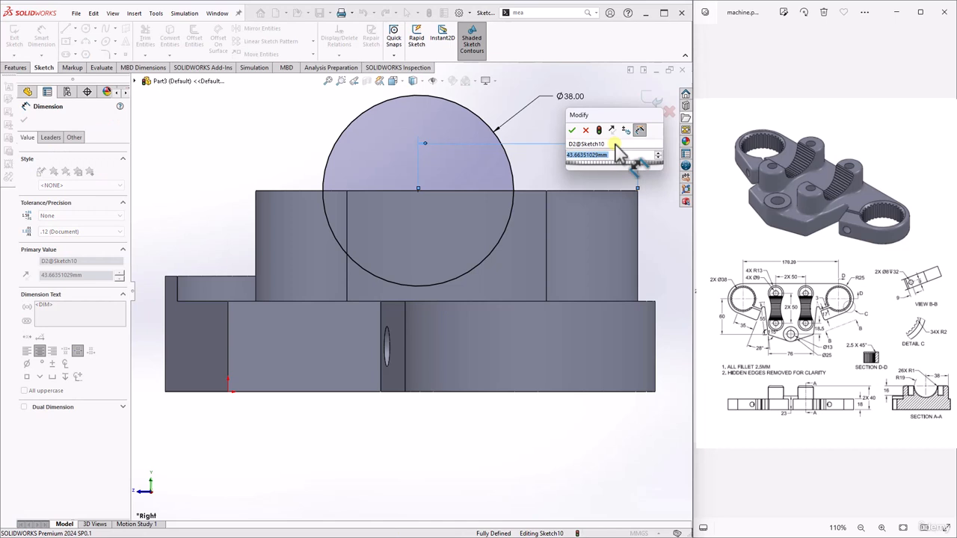
pyautogui.write('38')
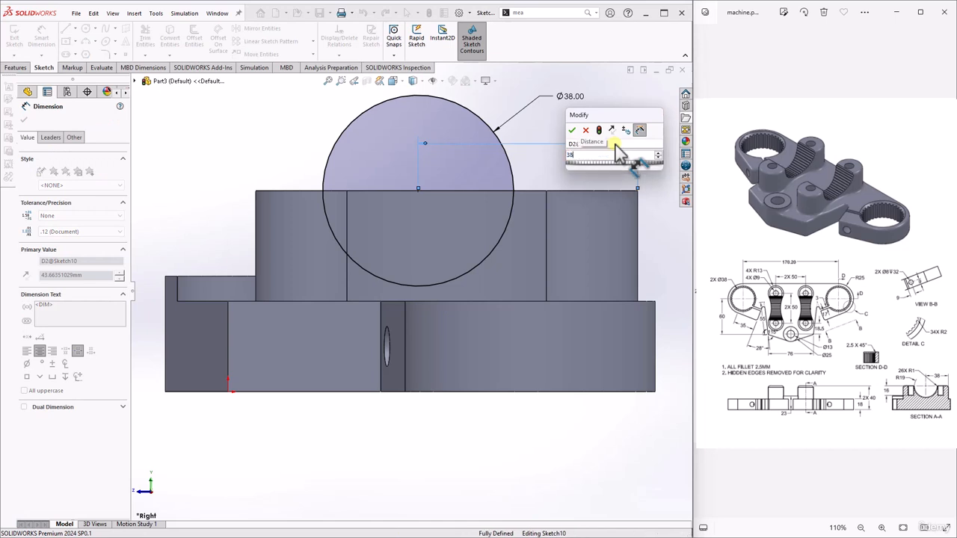
pyautogui.press('Return')
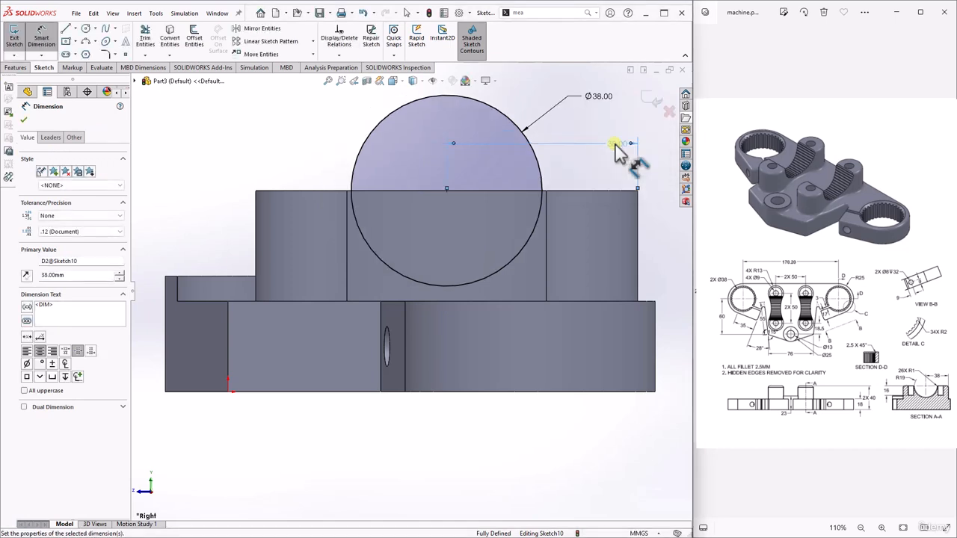
pyautogui.click(25, 120)
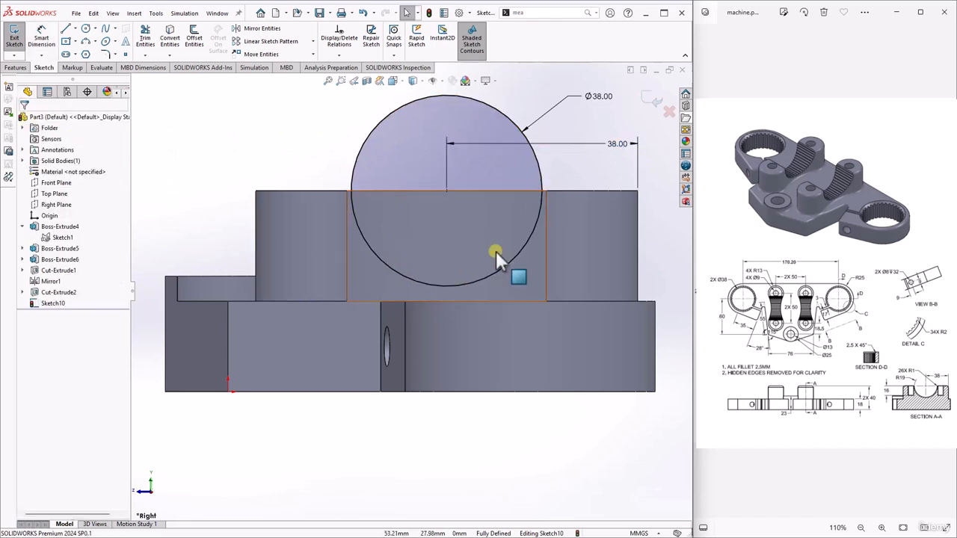
# Cut-extrude the 38 mm circle Through All in both directions to form the saddles across the raised bosses.
pyautogui.click(16, 67)
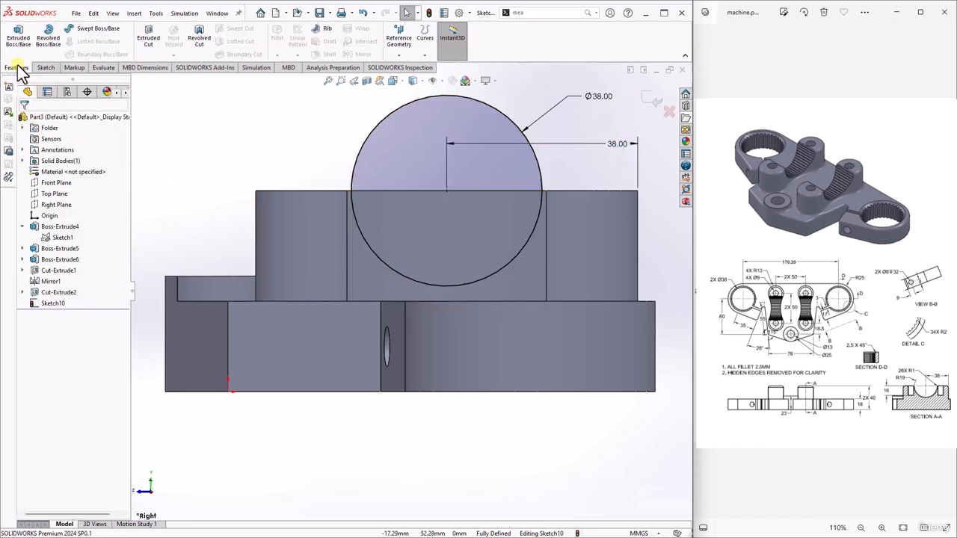
pyautogui.click(149, 40)
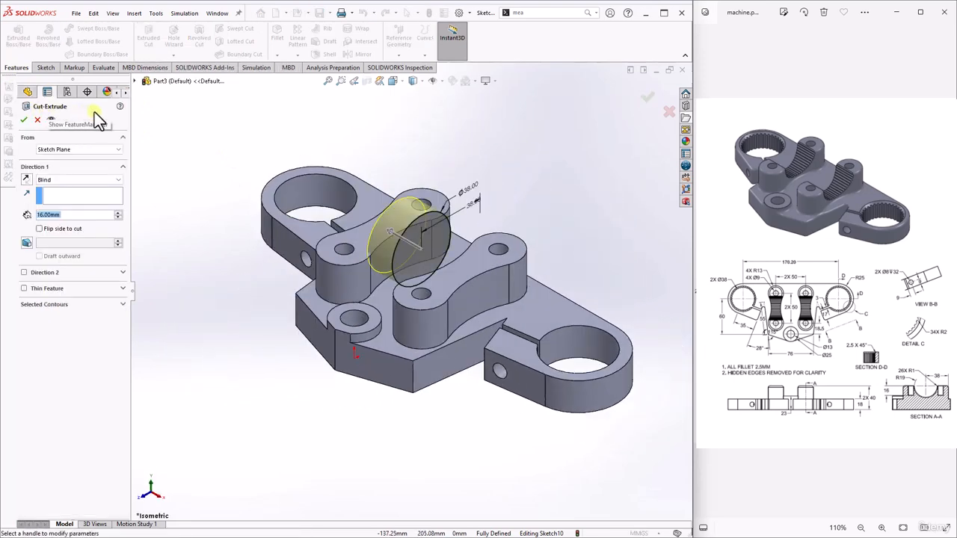
pyautogui.click(53, 182)
pyautogui.click(53, 191)
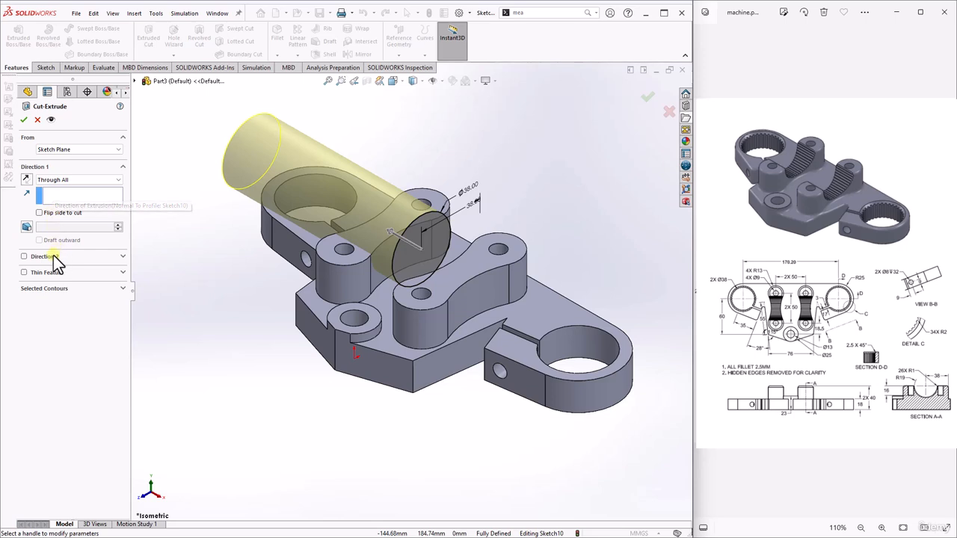
pyautogui.click(123, 258)
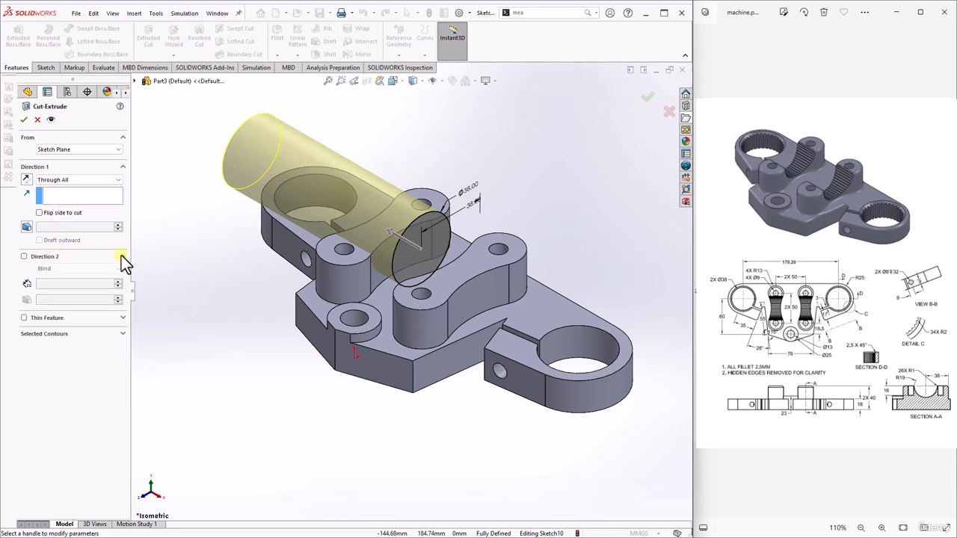
pyautogui.click(24, 257)
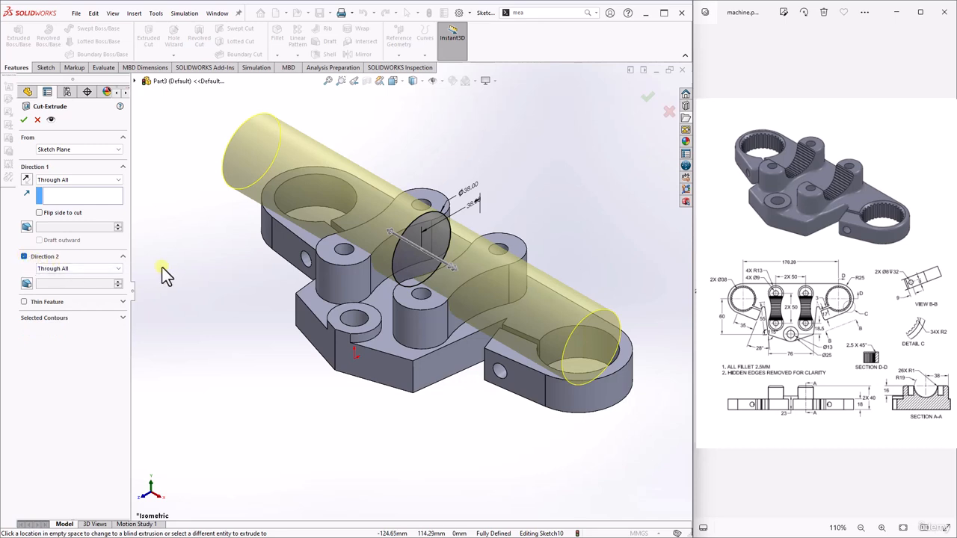
pyautogui.click(23, 120)
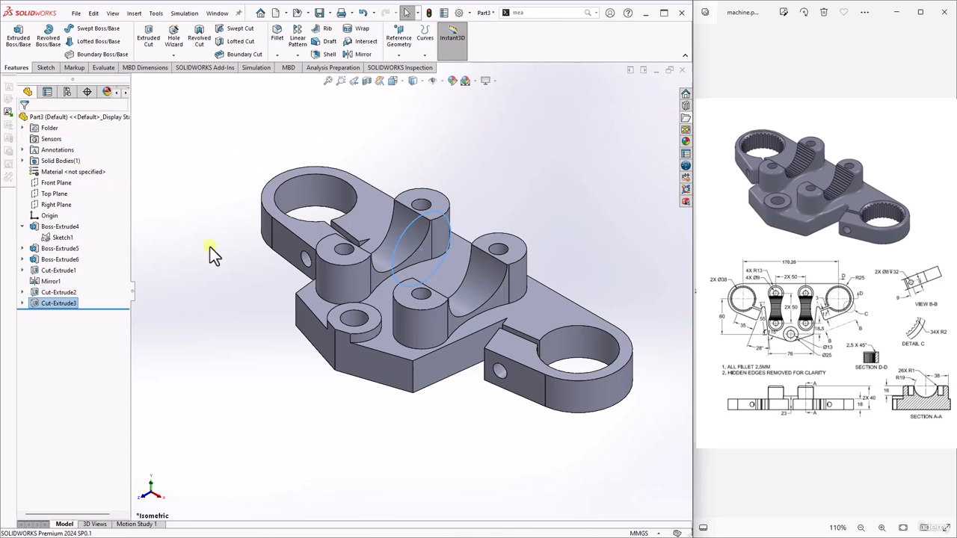
pyautogui.click(233, 266)
pyautogui.scroll(2, 366, 337)
pyautogui.moveTo(485, 338); pyautogui.dragTo(469, 323, button='middle')
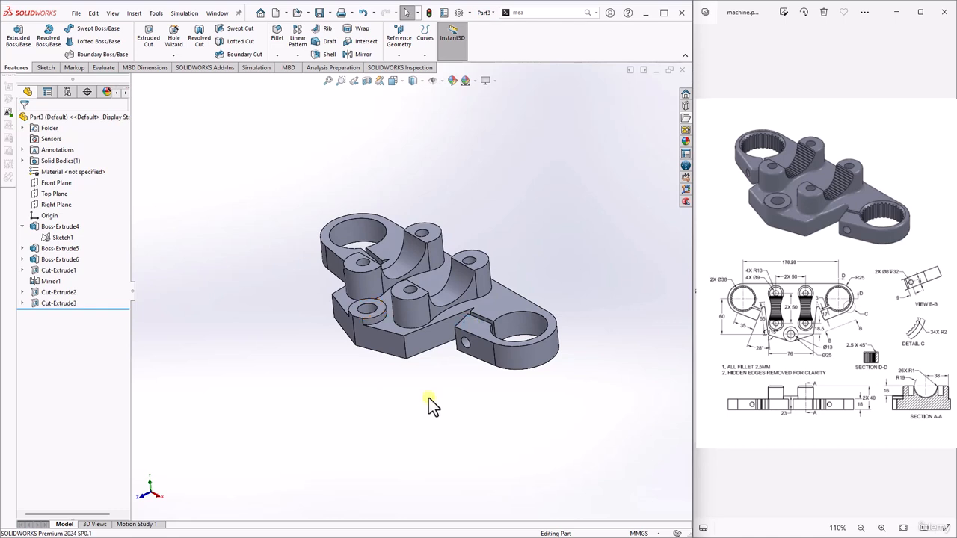
# Start a sketch on the Right Plane and draw a circle about 1.5 mm in diameter centred on the saddle arc's rear upper corner.
pyautogui.click(56, 204)
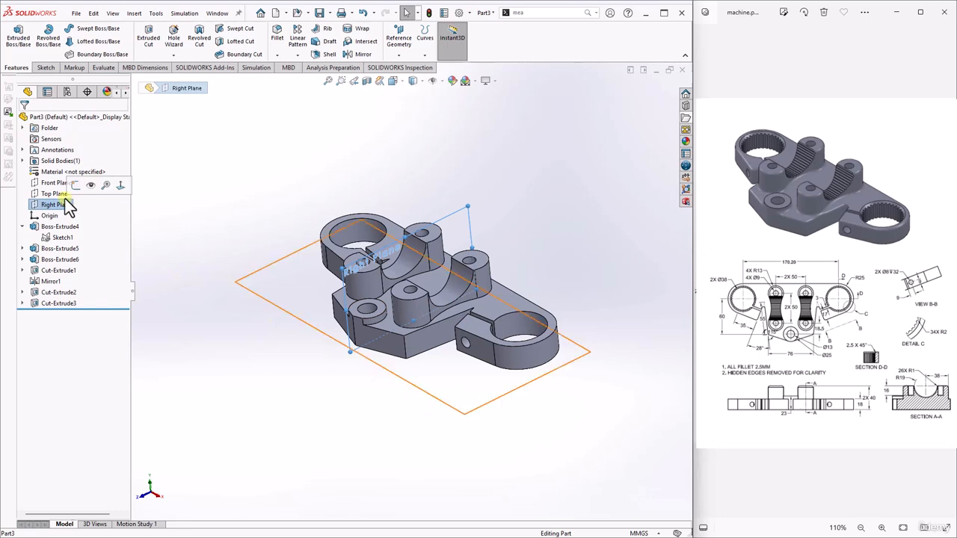
pyautogui.click(75, 186)
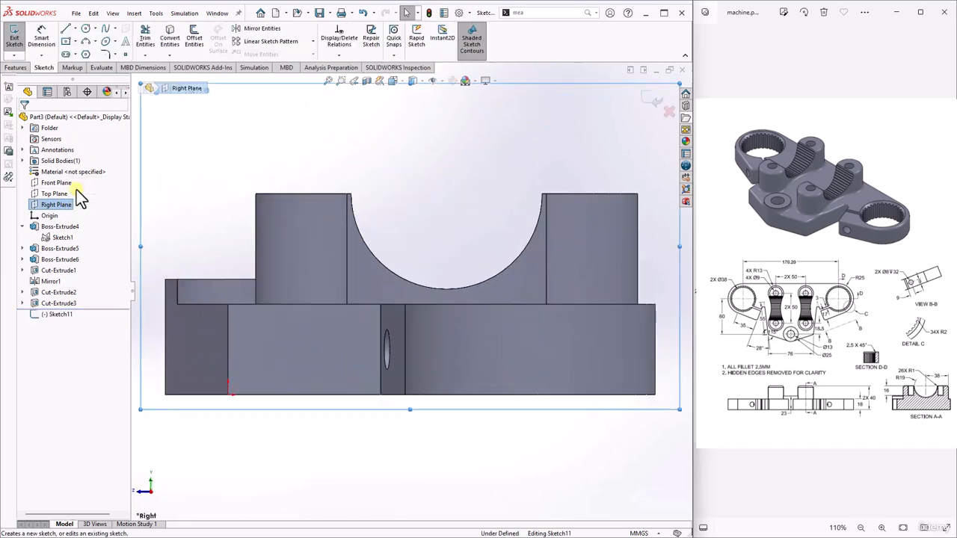
pyautogui.click(95, 28)
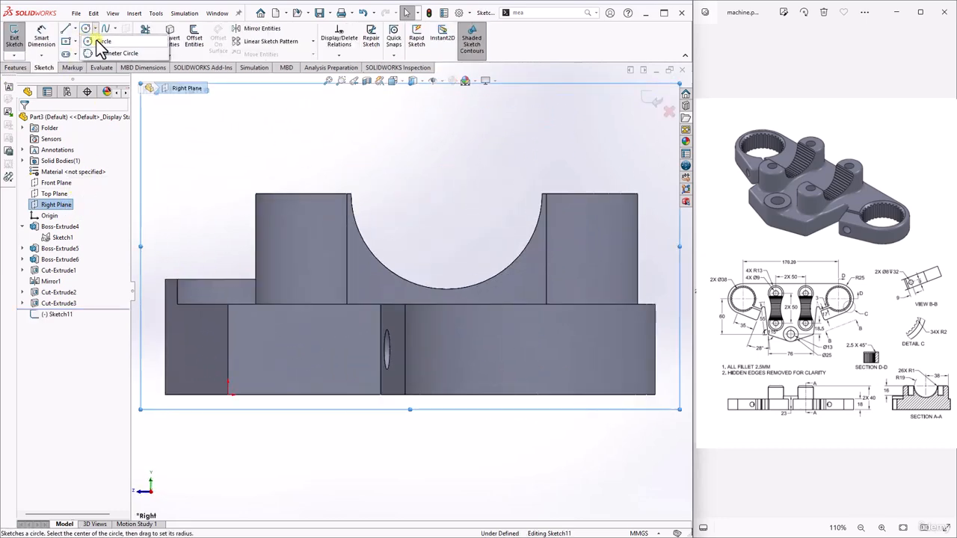
pyautogui.click(100, 42)
pyautogui.scroll(5, 545, 203)
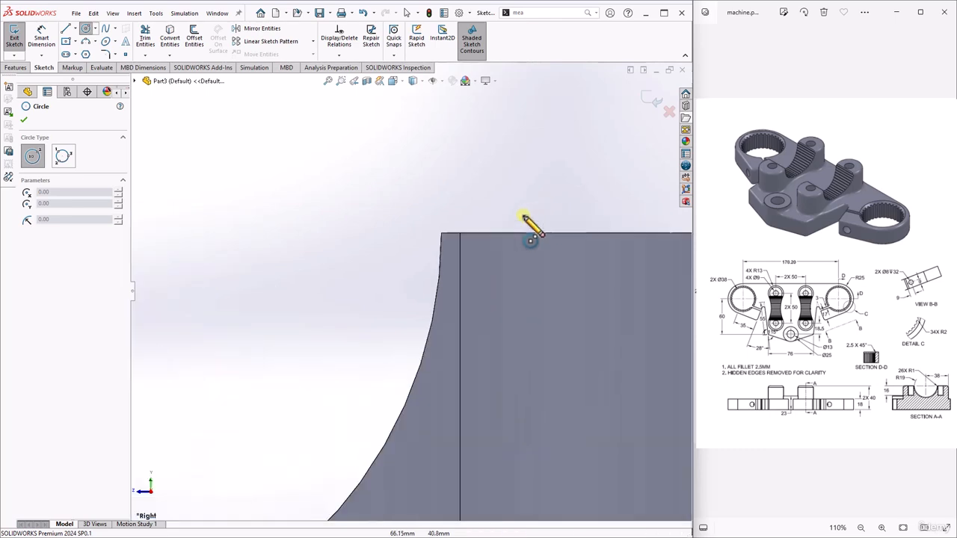
pyautogui.click(441, 233)
pyautogui.click(442, 217)
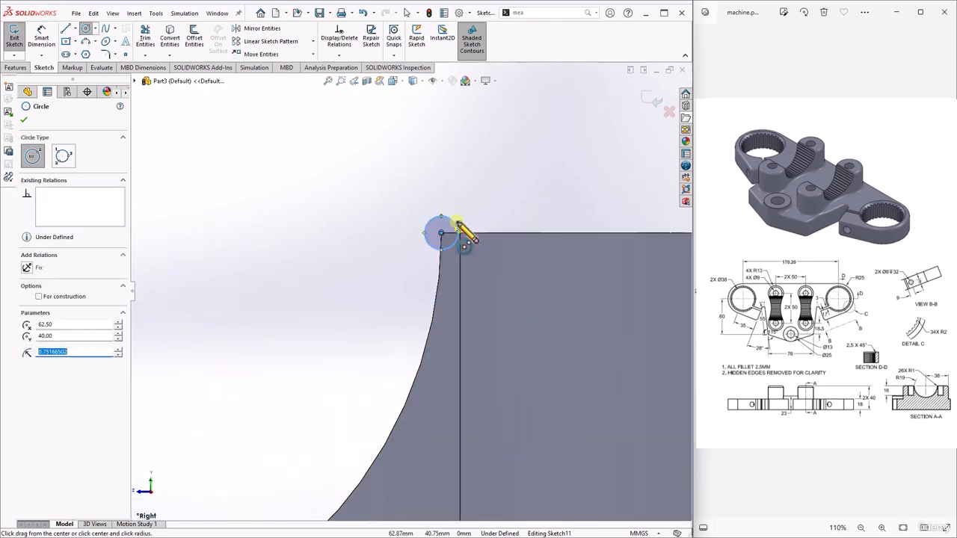
pyautogui.click(24, 120)
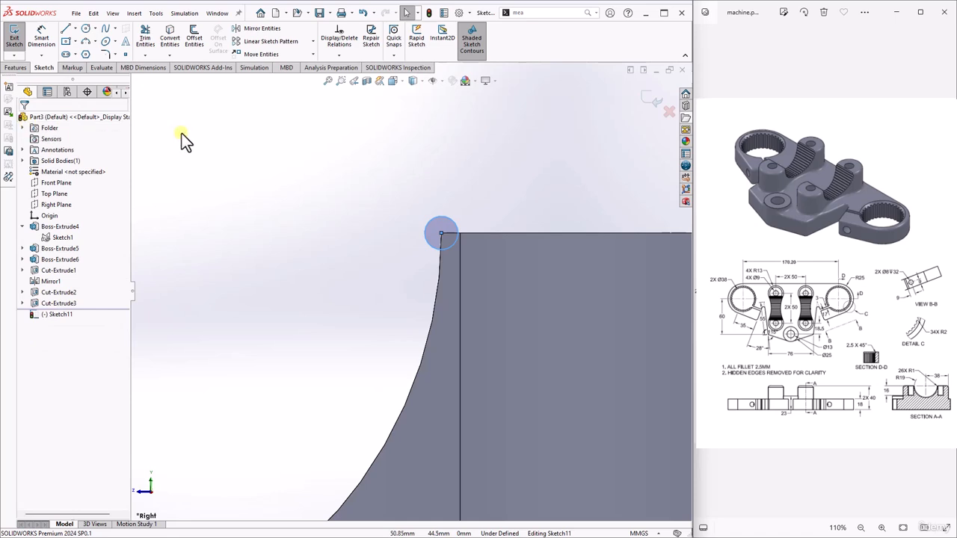
# Dimension the small circle at the saddle's upper corner to a diameter of 2 mm.
pyautogui.click(43, 42)
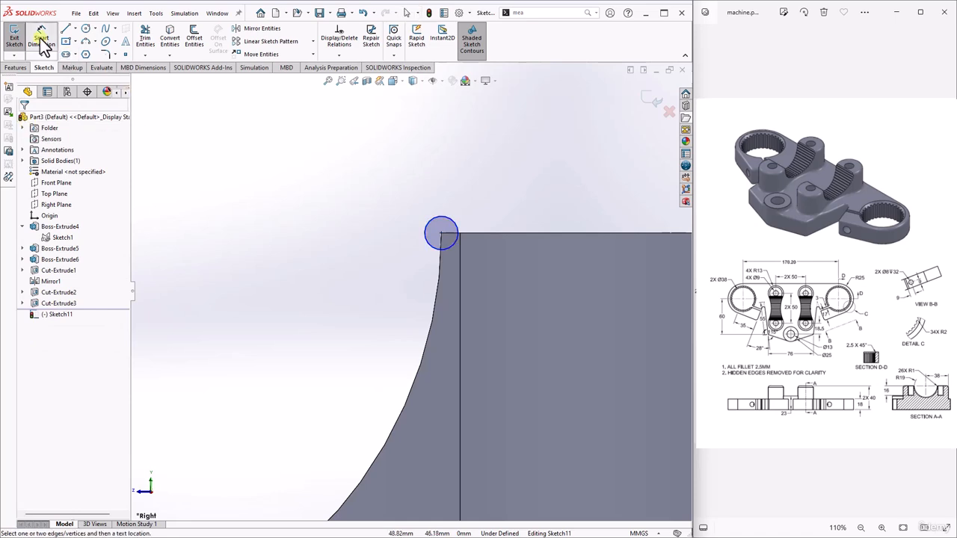
pyautogui.click(439, 217)
pyautogui.click(390, 186)
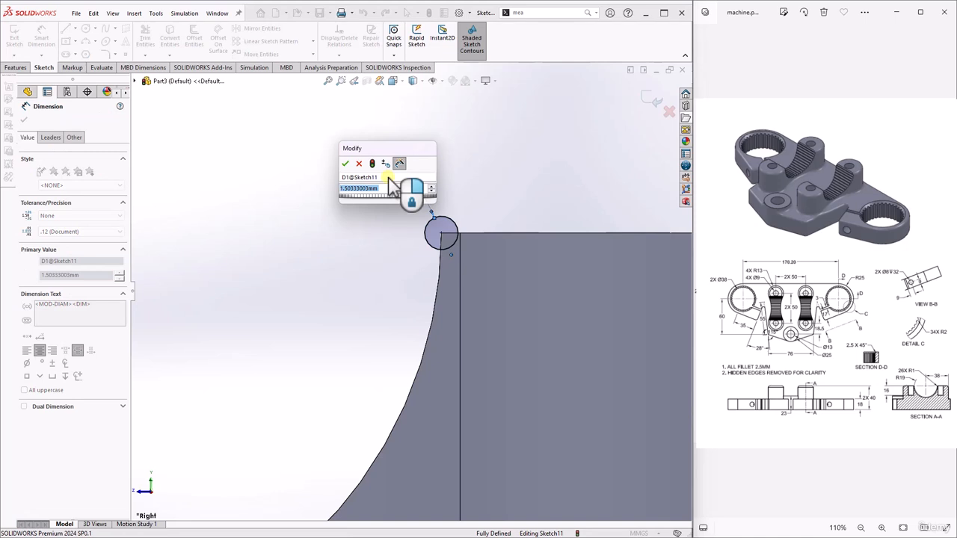
pyautogui.write('2')
pyautogui.press('Return')
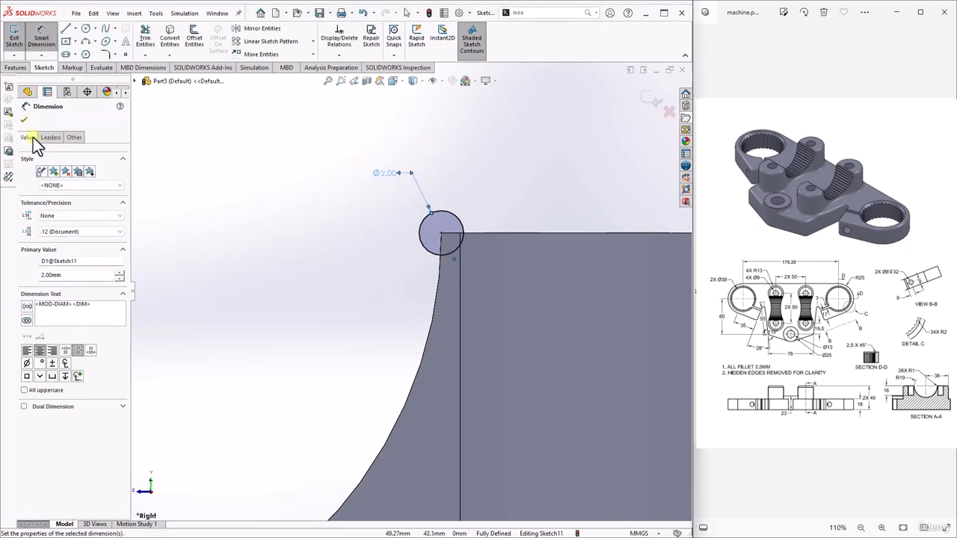
pyautogui.click(24, 120)
# Cut-extrude the 2 mm circle Through All in both directions to form the first groove in the saddles.
pyautogui.click(15, 67)
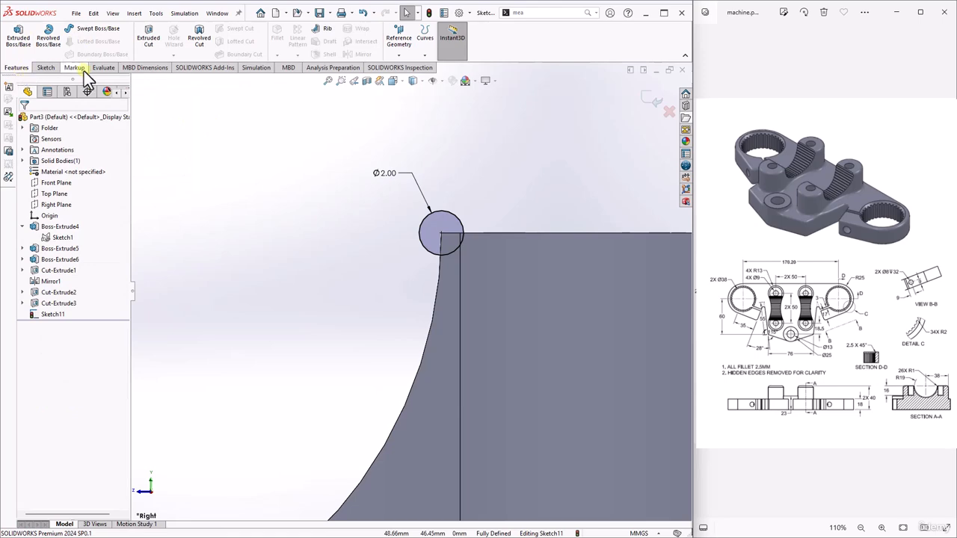
pyautogui.click(155, 32)
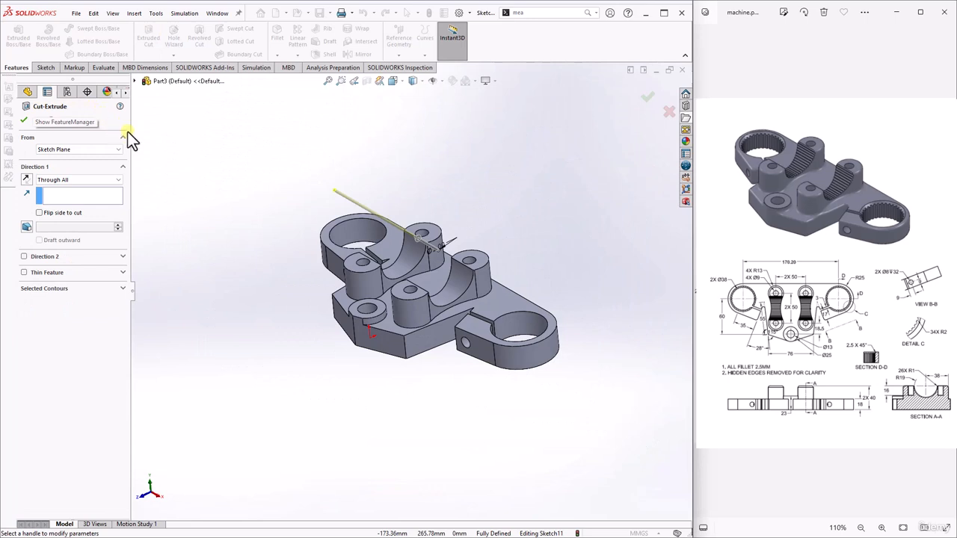
pyautogui.click(53, 180)
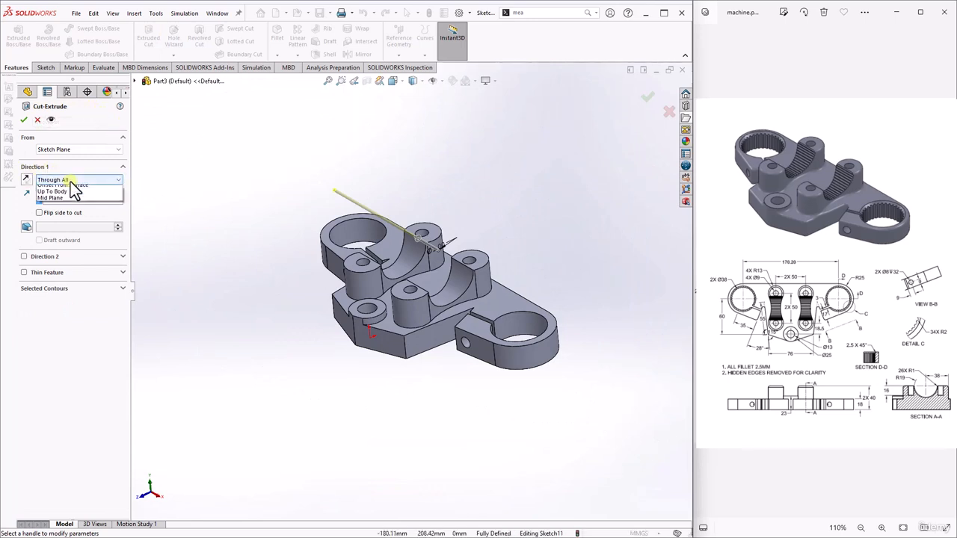
pyautogui.click(70, 193)
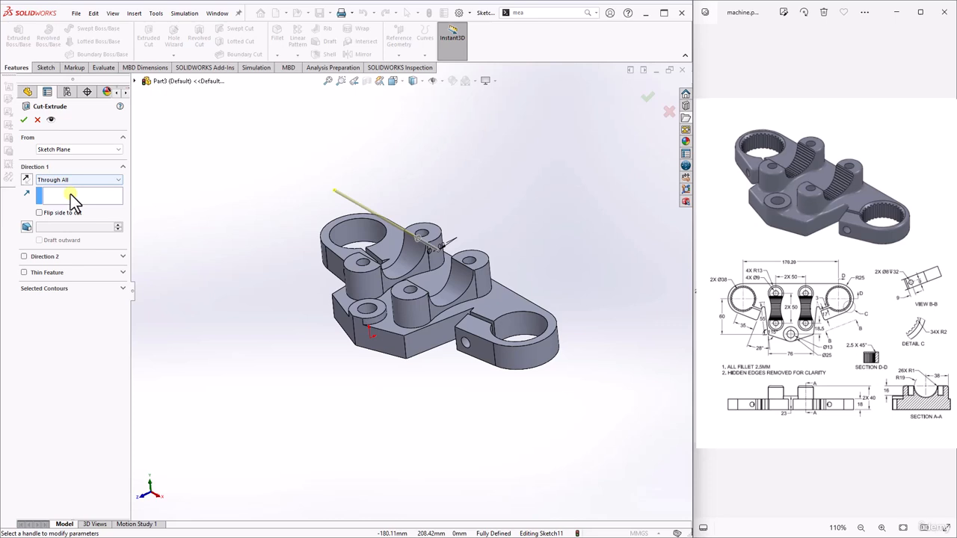
pyautogui.click(24, 257)
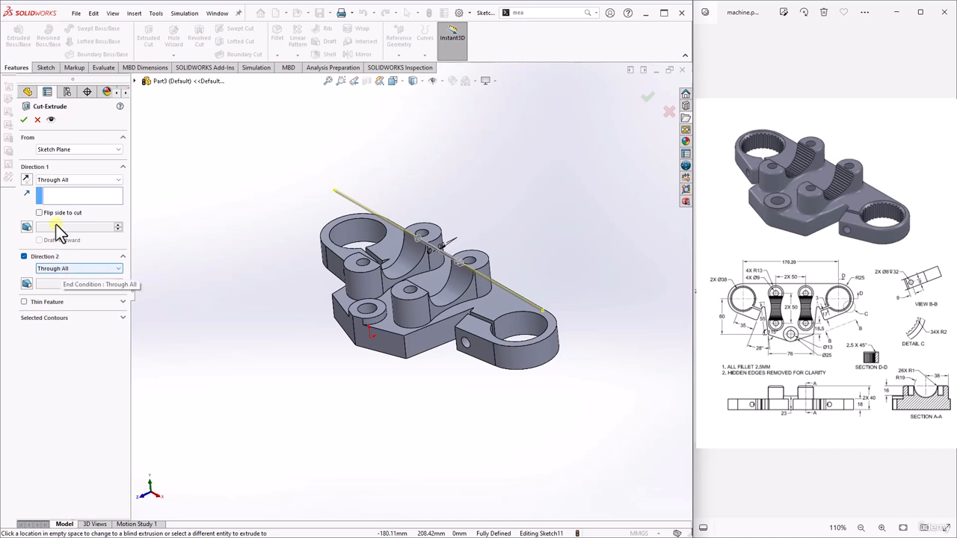
pyautogui.click(26, 122)
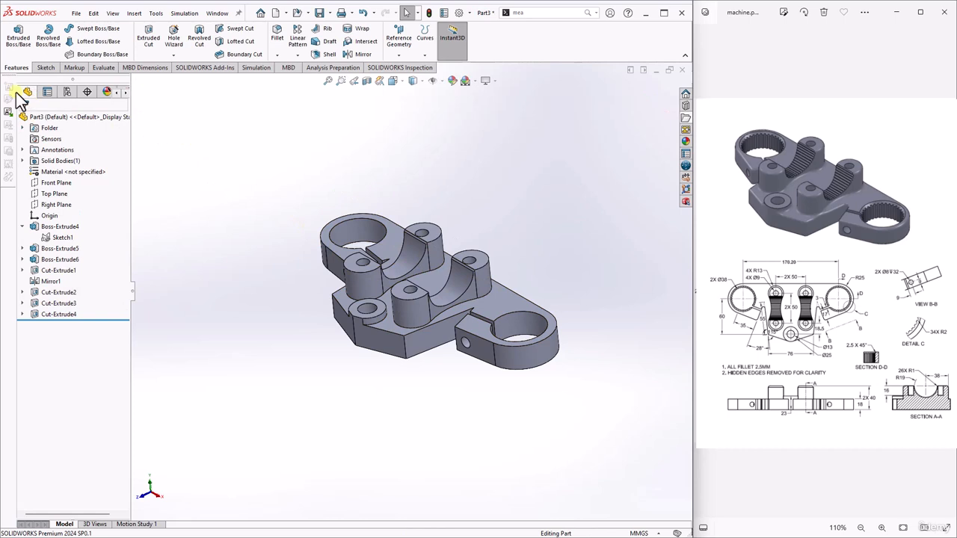
# Start a circular pattern of the 2 mm groove cut, using the curved saddle face as the rotation axis.
pyautogui.click(299, 54)
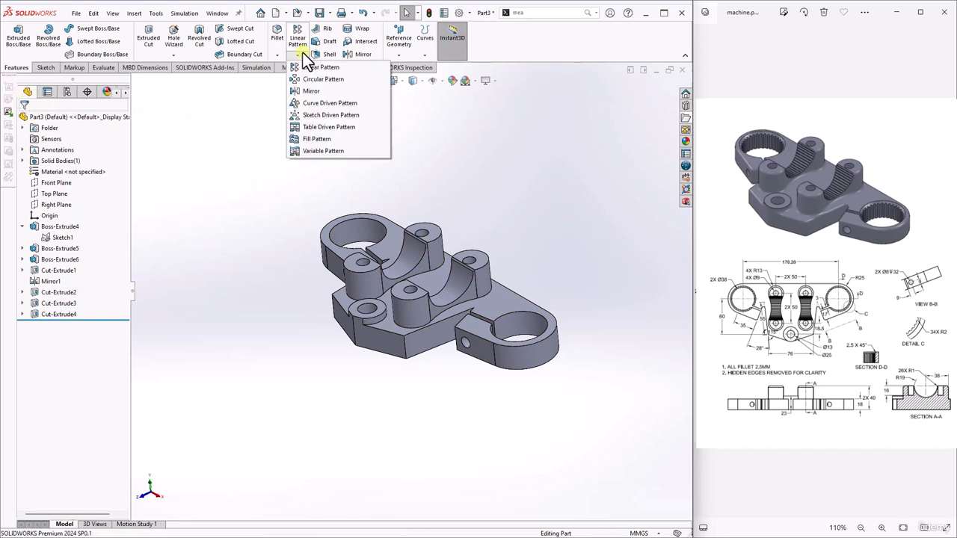
pyautogui.click(307, 78)
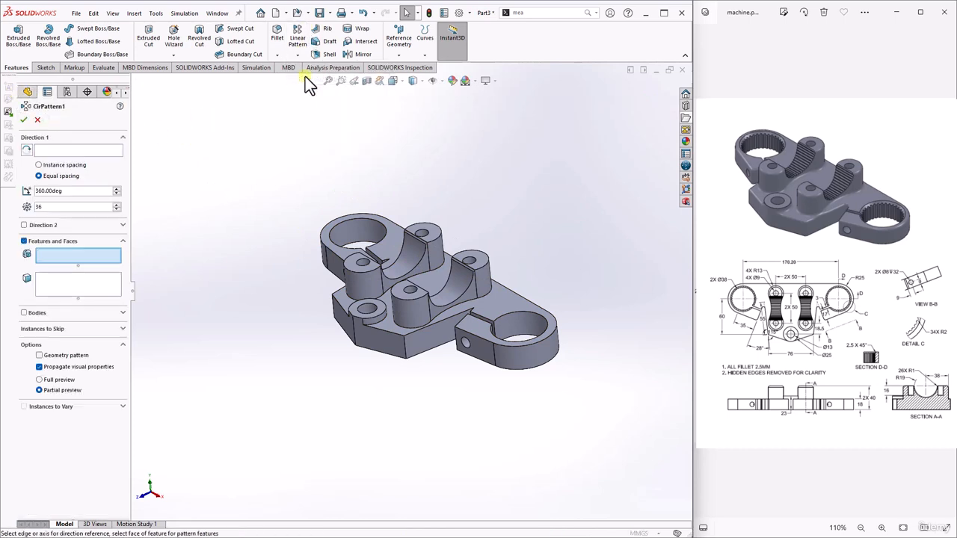
pyautogui.click(59, 150)
pyautogui.scroll(-3, 467, 280)
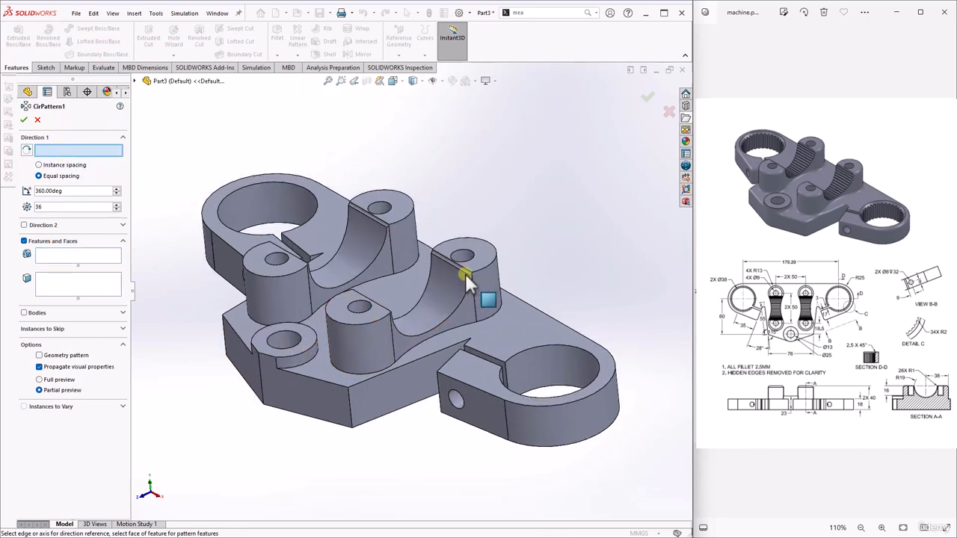
pyautogui.click(436, 305)
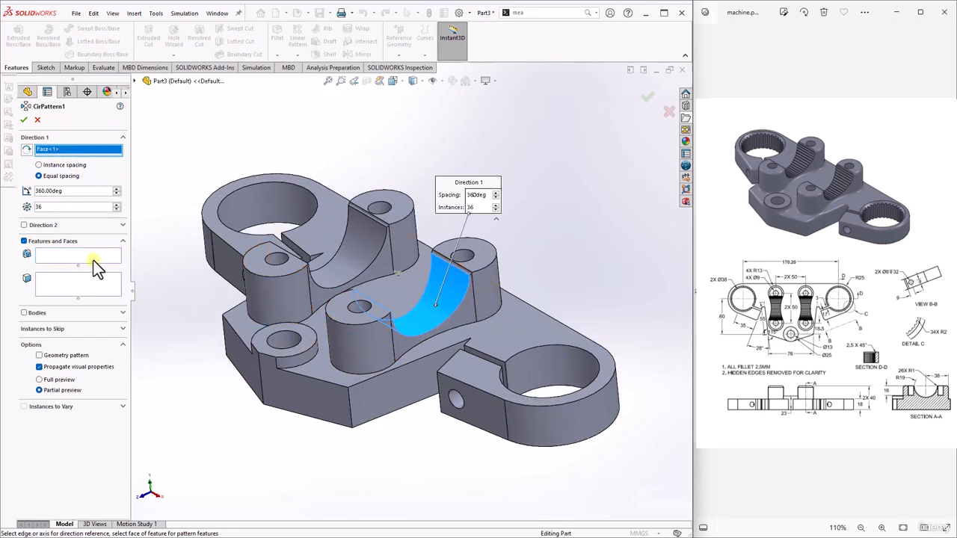
pyautogui.click(40, 256)
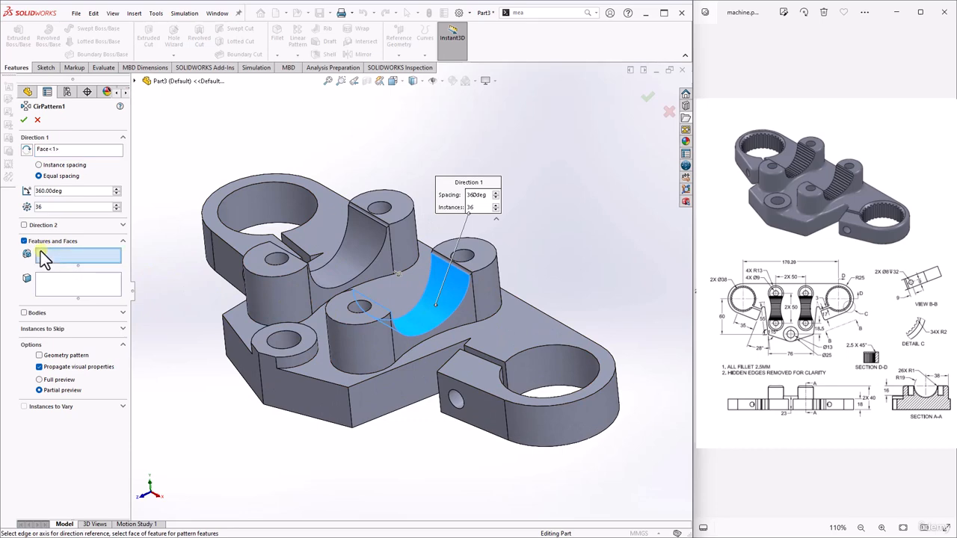
pyautogui.click(136, 80)
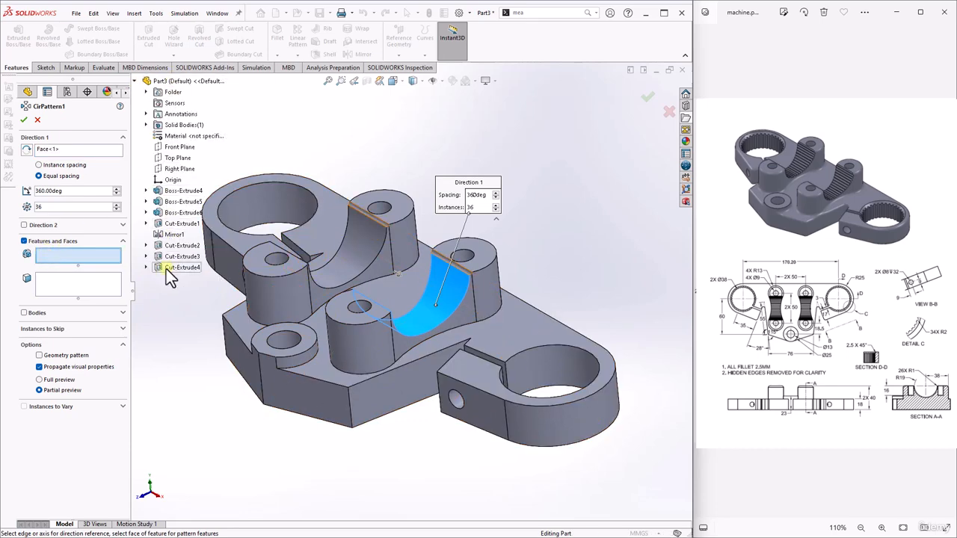
pyautogui.click(167, 269)
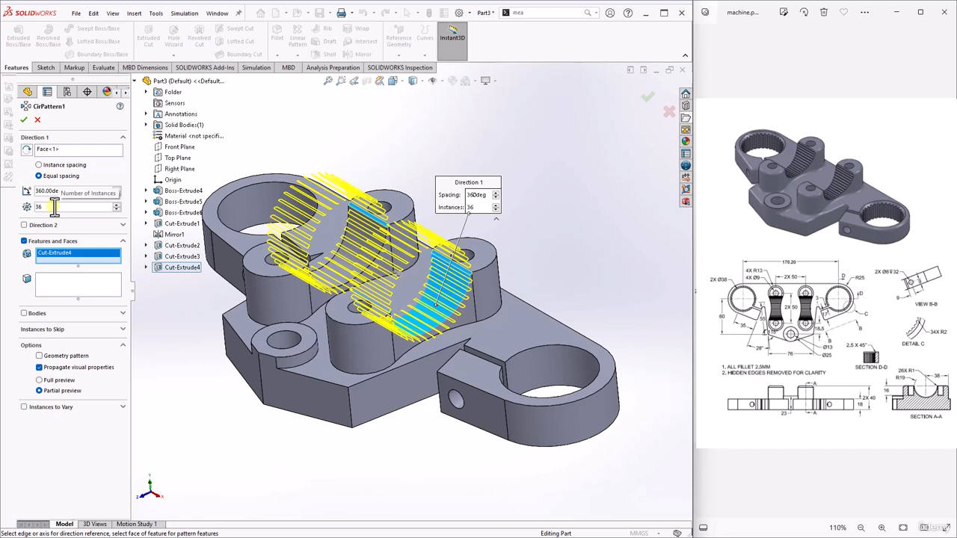
# Set the groove pattern to 26 equally spaced instances over 180 degrees, reverse its direction to follow the saddles, and create it.
pyautogui.doubleClick(54, 207)
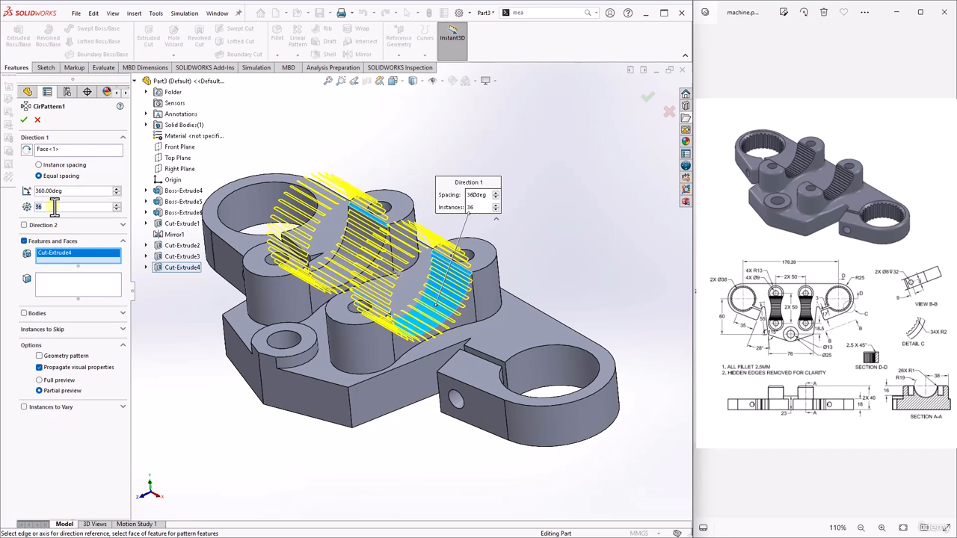
pyautogui.write('26')
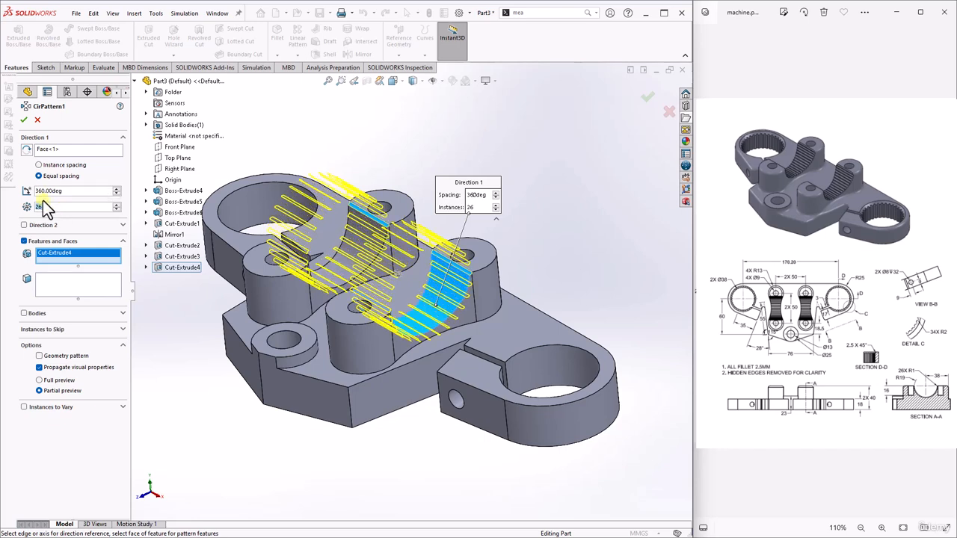
pyautogui.doubleClick(49, 190)
pyautogui.write('180')
pyautogui.press('Return')
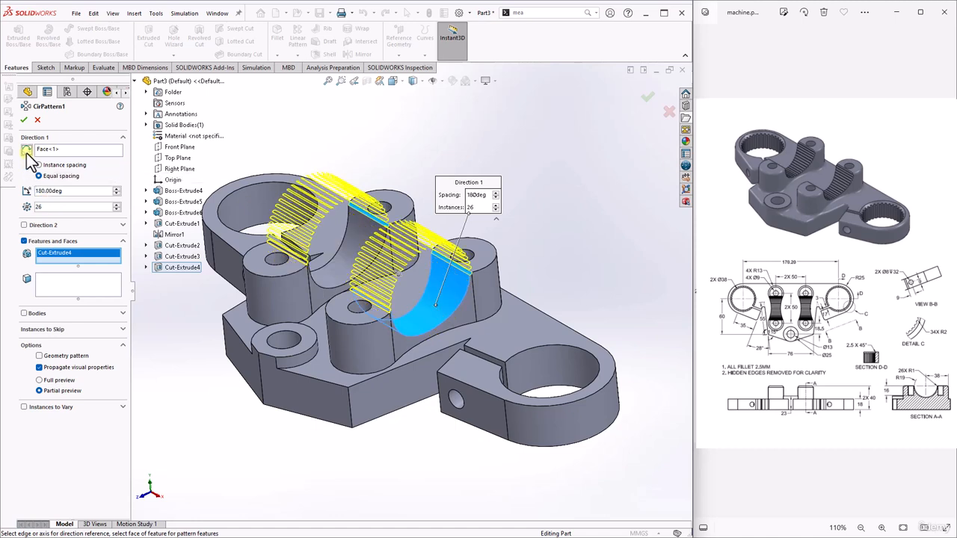
pyautogui.click(26, 150)
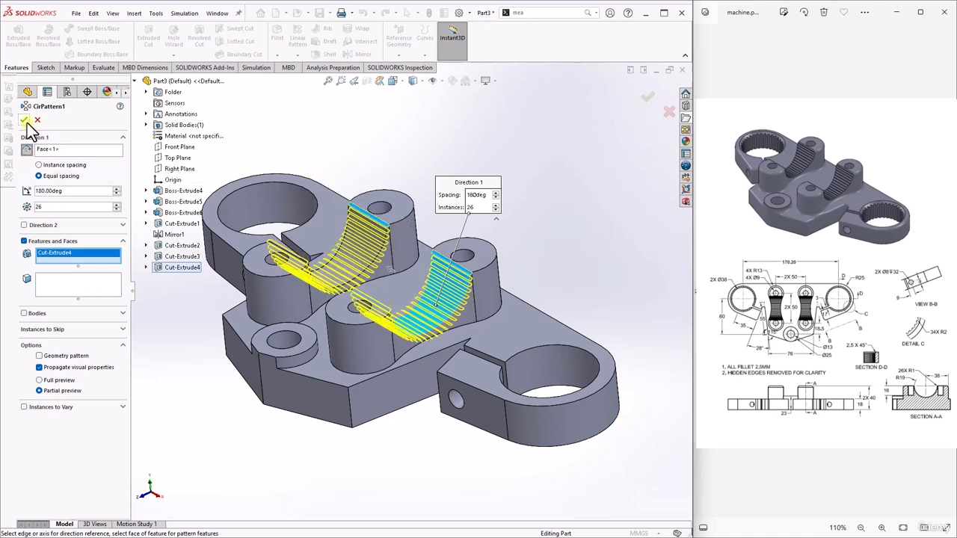
pyautogui.click(25, 120)
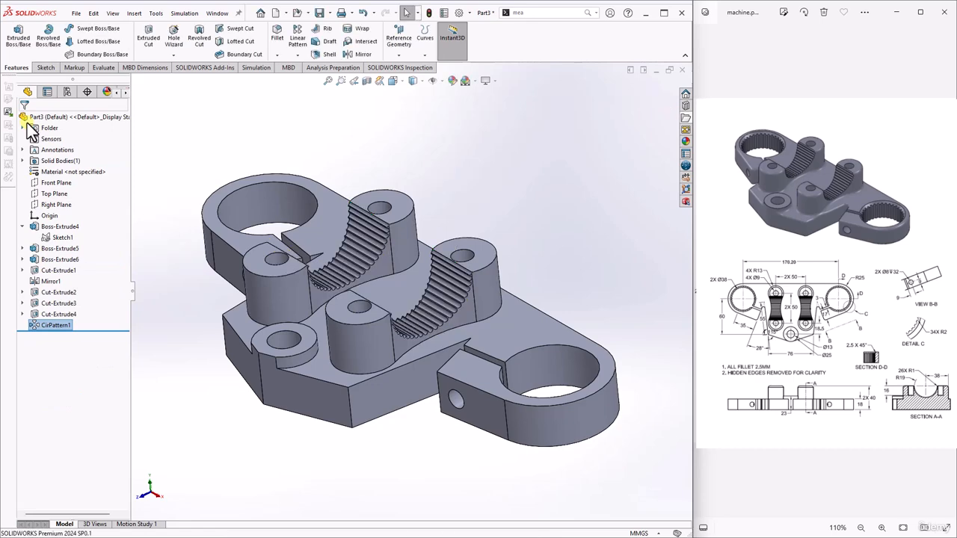
# Chamfer the upper bore edges of both clamp rings by 2.5 mm at 45 degrees.
pyautogui.scroll(3, 432, 417)
pyautogui.scroll(-3, 406, 277)
pyautogui.moveTo(403, 270); pyautogui.dragTo(386, 309, button='middle')
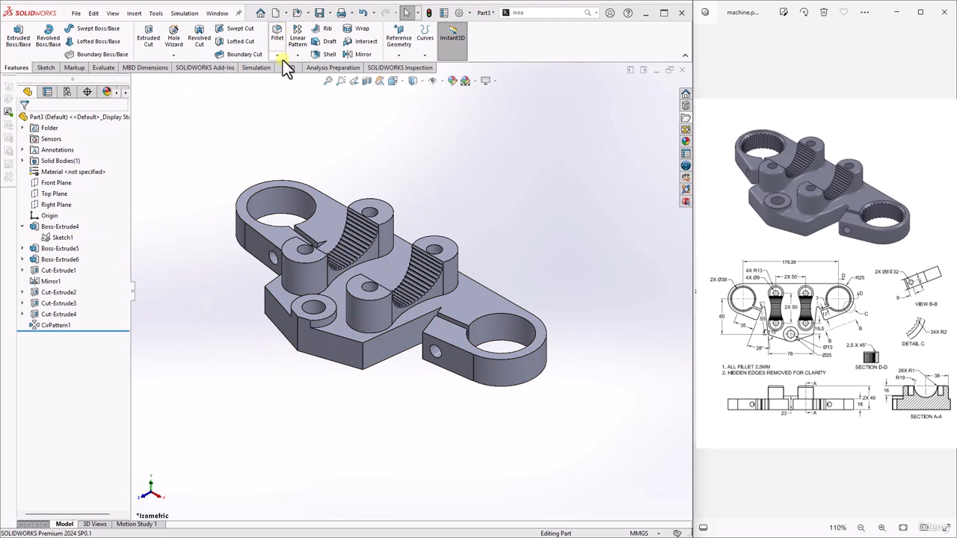
pyautogui.click(282, 60)
pyautogui.click(296, 78)
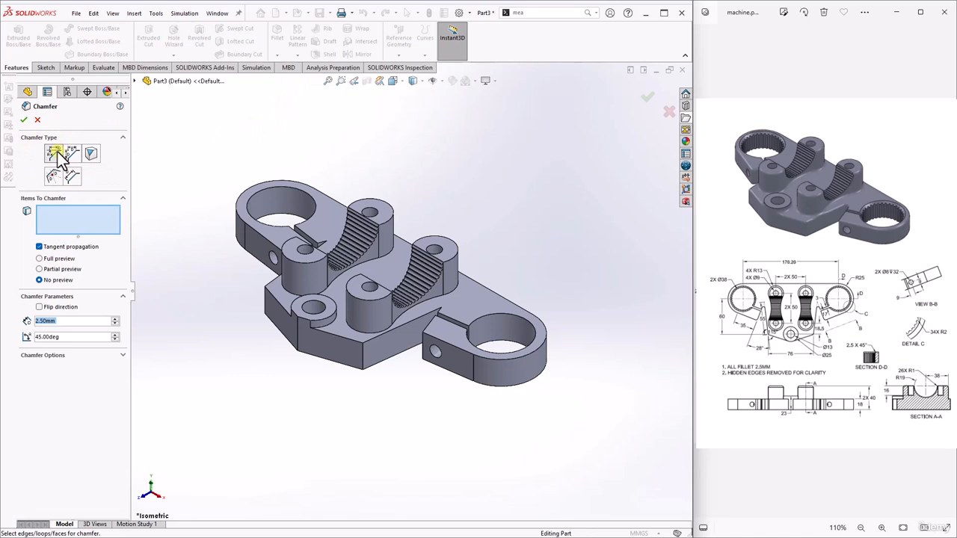
pyautogui.click(47, 226)
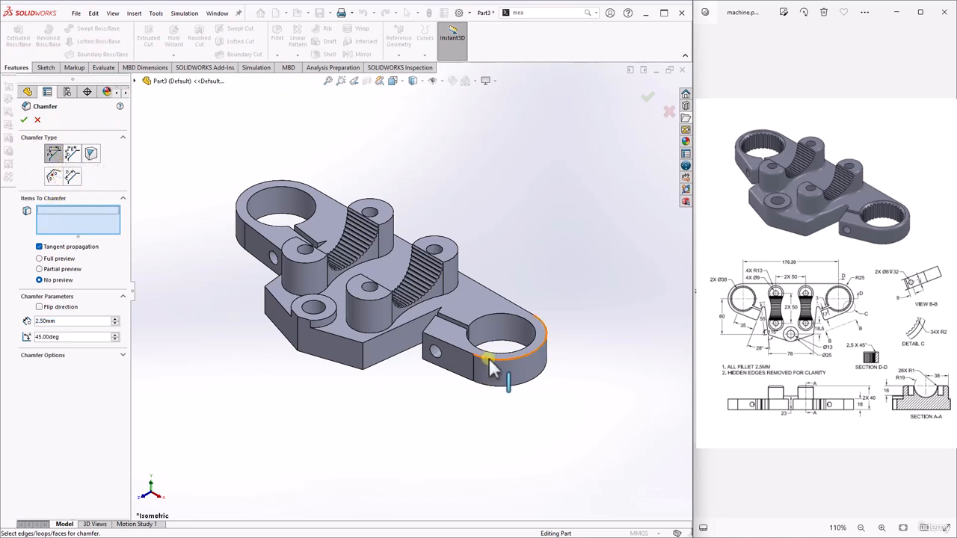
pyautogui.click(482, 324)
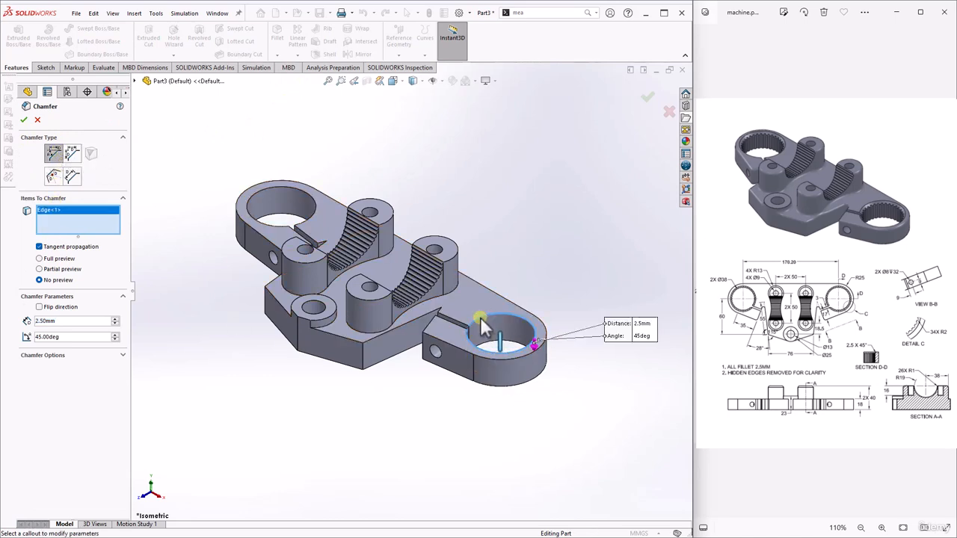
pyautogui.click(269, 191)
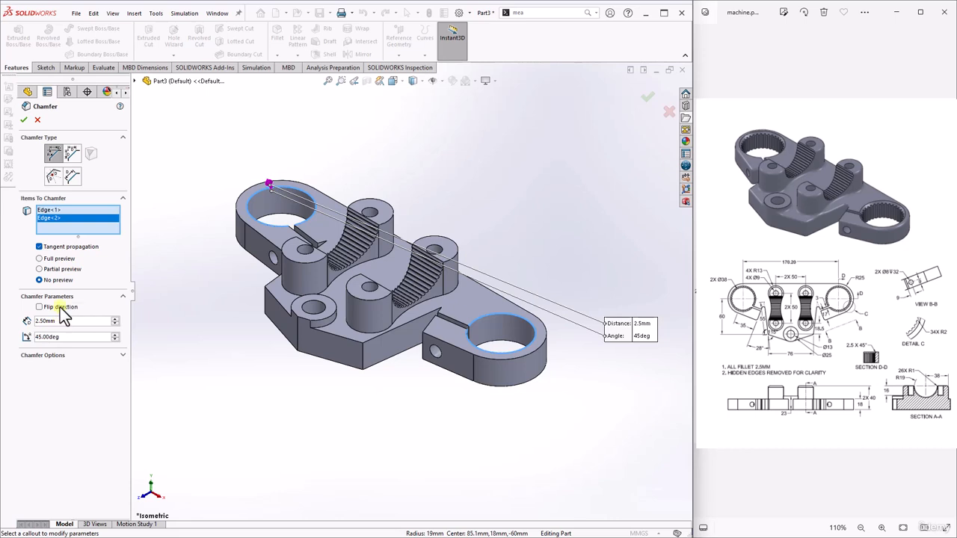
pyautogui.click(23, 120)
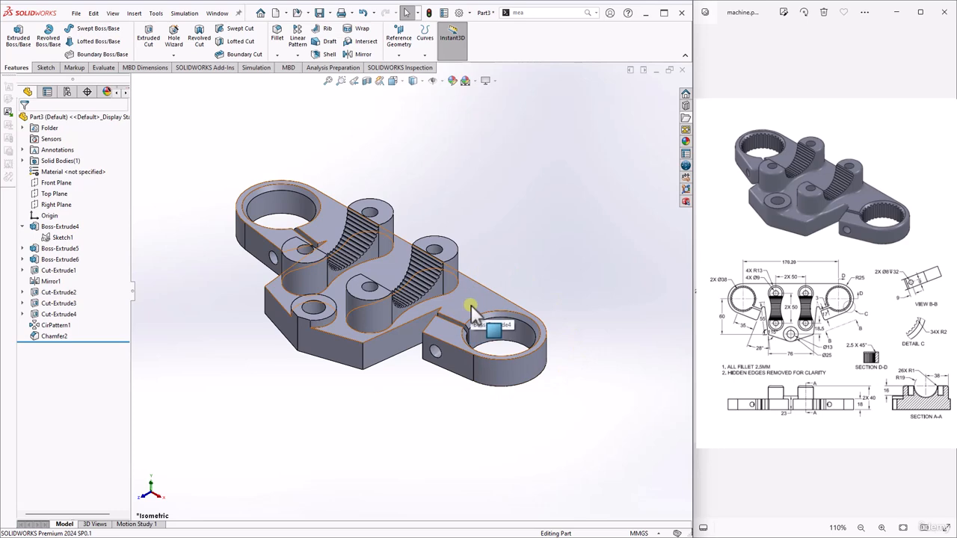
# Sketch a circle about 3 mm in diameter on the plate's upper face, centred where the right-hand clamp's slot edge meets its bore.
pyautogui.click(471, 306)
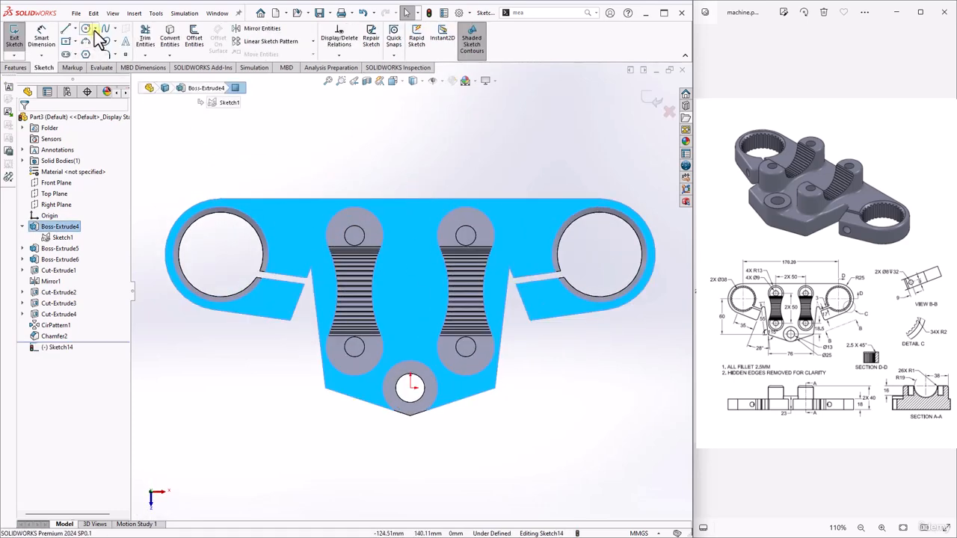
pyautogui.click(86, 29)
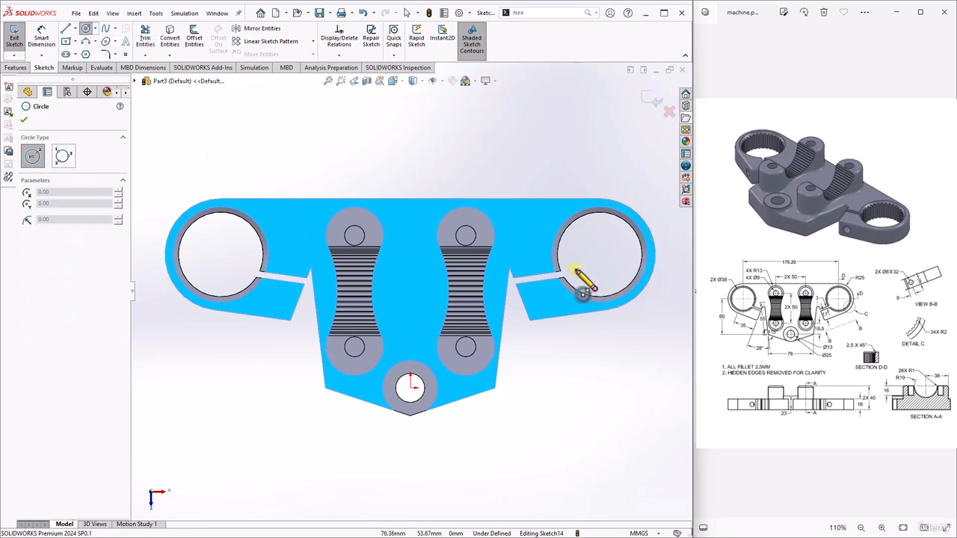
pyautogui.scroll(-5, 577, 272)
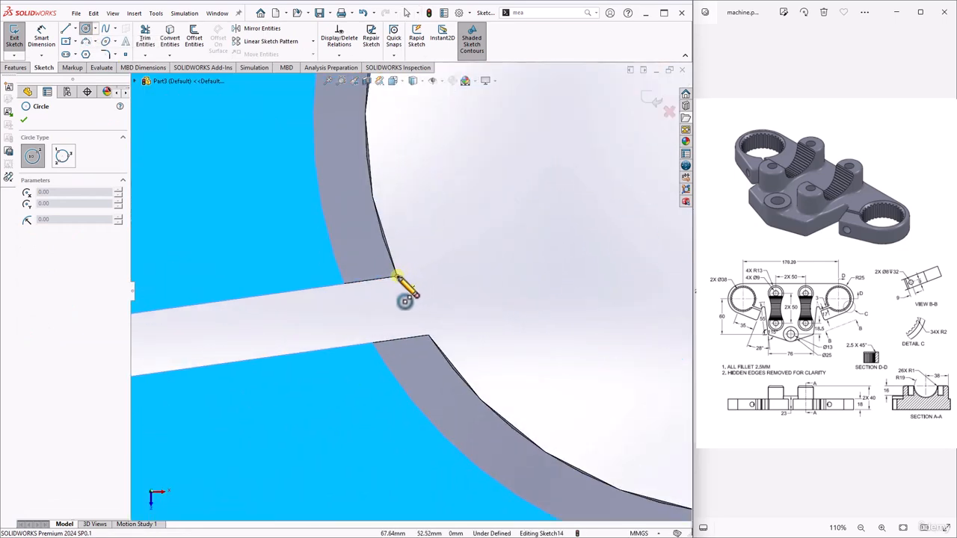
pyautogui.click(396, 276)
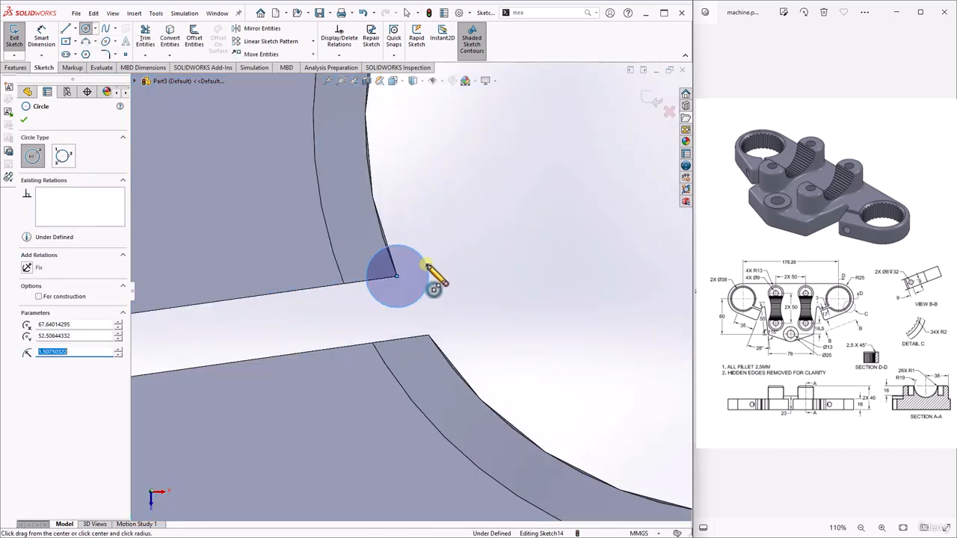
pyautogui.click(426, 266)
pyautogui.click(48, 92)
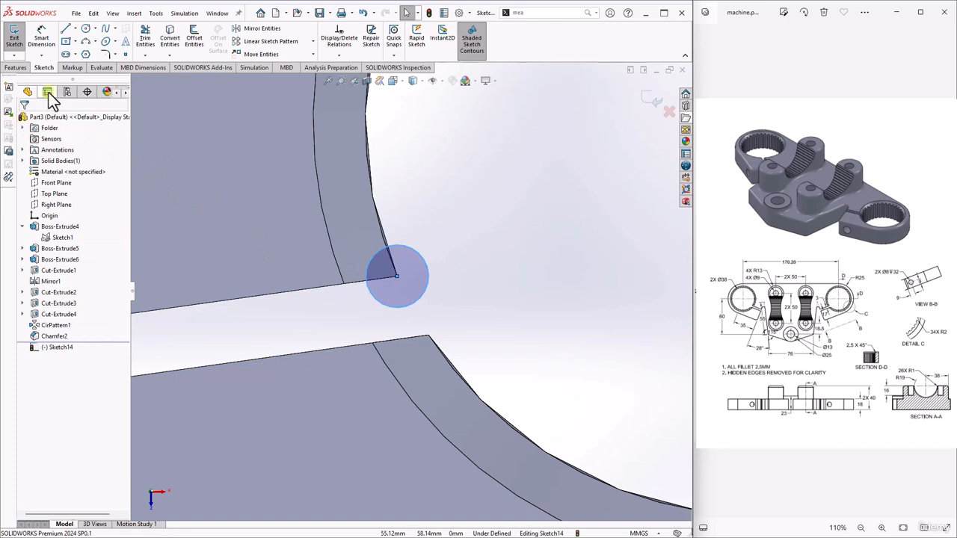
# Dimension the circle at the clamp bore to a diameter of 2 mm.
pyautogui.click(41, 39)
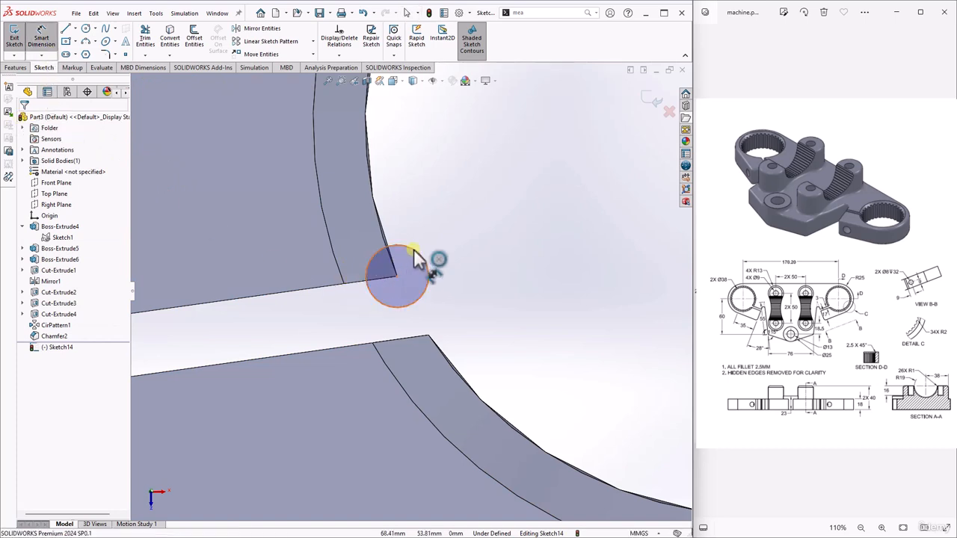
pyautogui.click(413, 250)
pyautogui.click(462, 212)
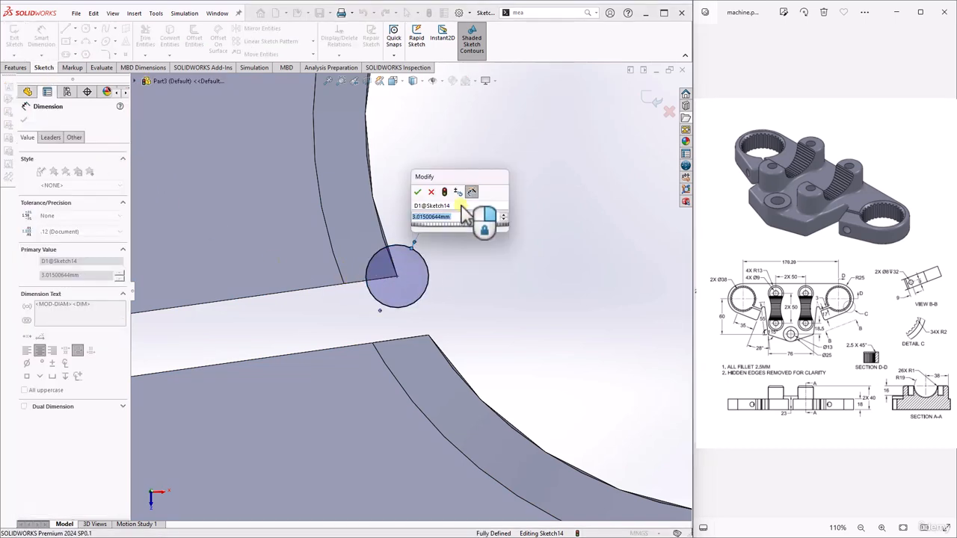
pyautogui.write('2')
pyautogui.press('Return')
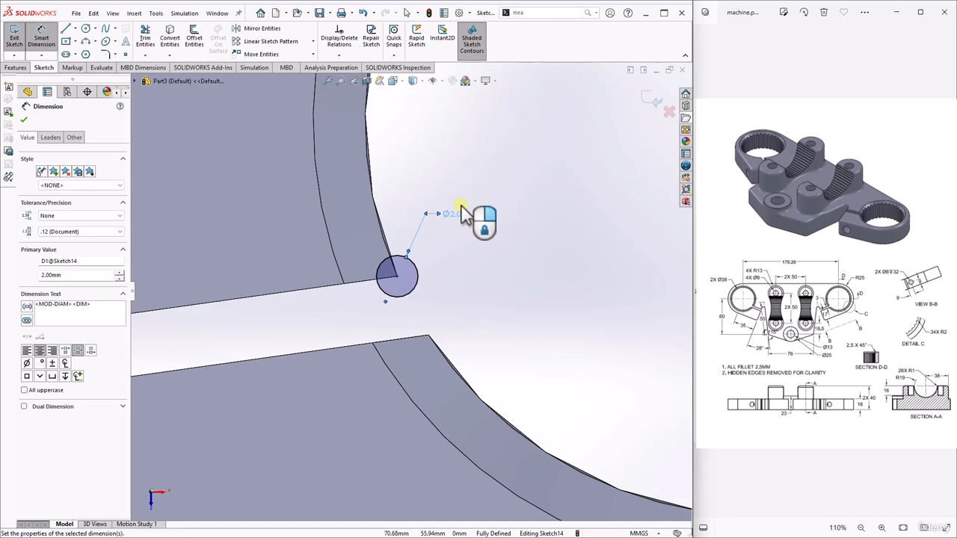
pyautogui.click(23, 120)
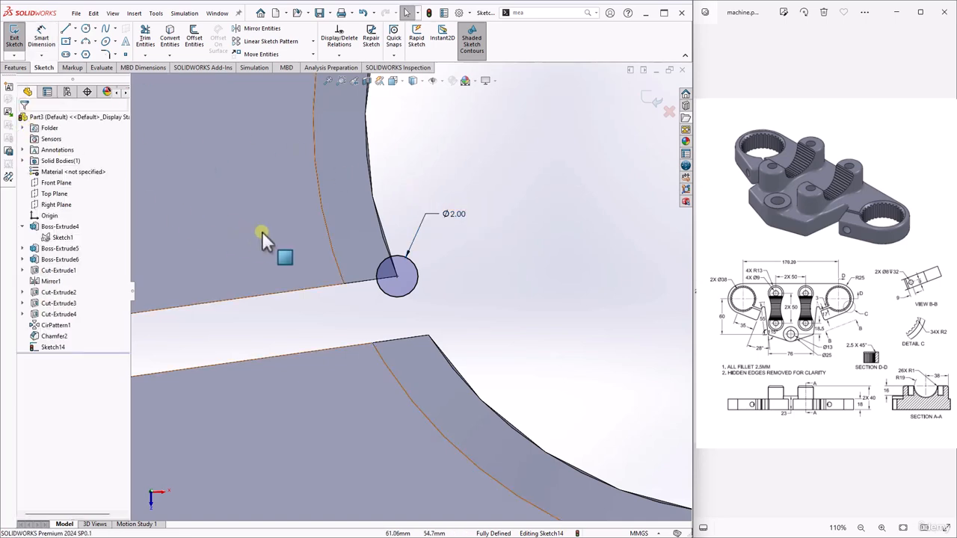
# Cut-extrude the 2 mm circle Through All to form the first groove in the right-hand clamp bore.
pyautogui.click(15, 68)
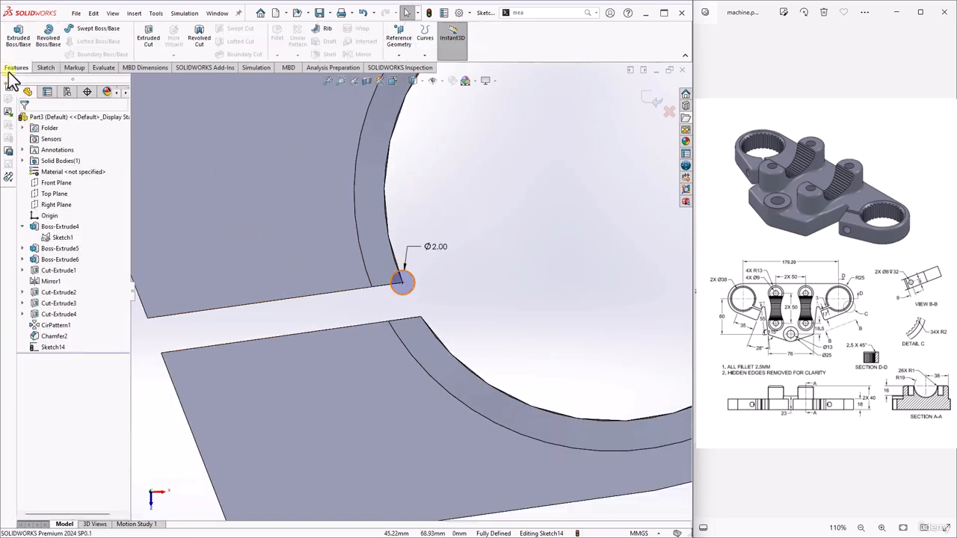
pyautogui.click(152, 43)
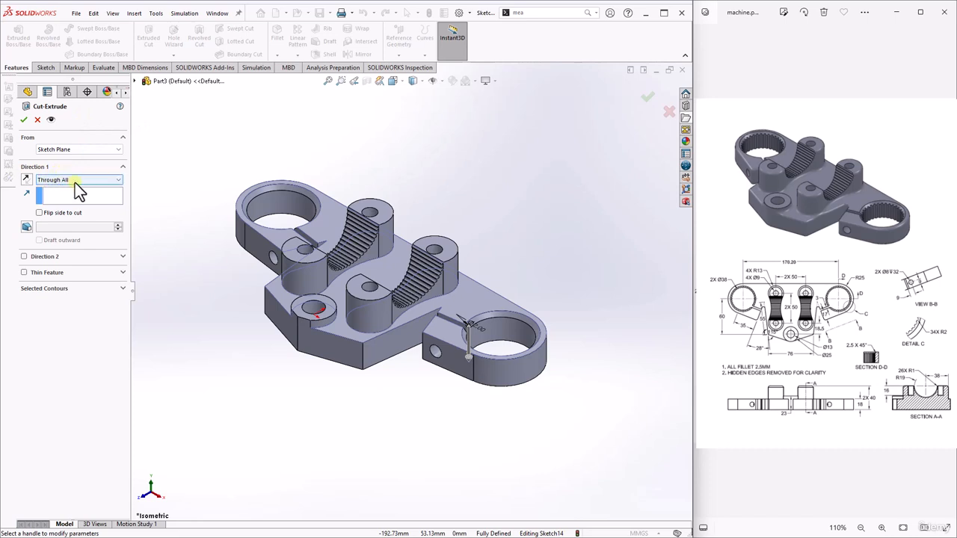
pyautogui.click(24, 122)
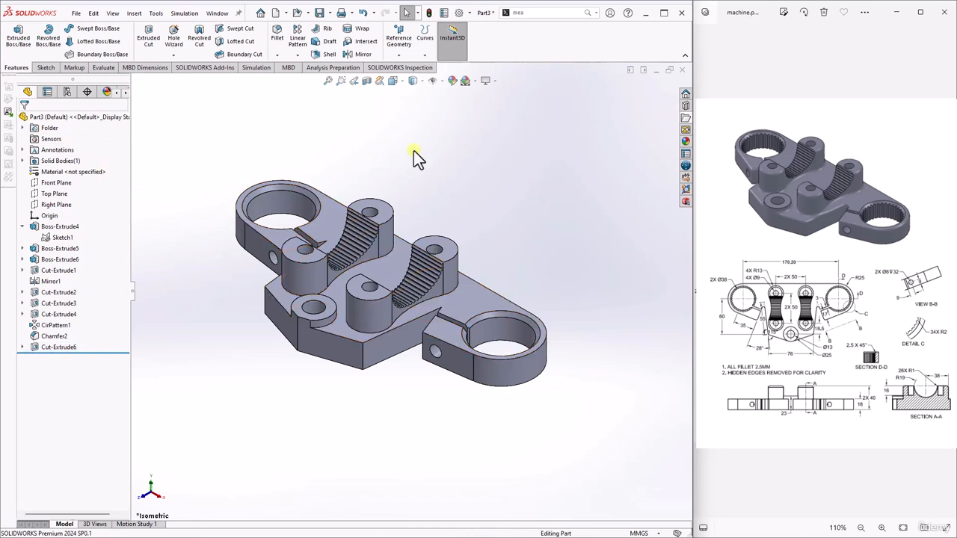
# Start a circular pattern using the inner cylindrical face of the right-hand clamp bore as the rotation axis.
pyautogui.click(296, 55)
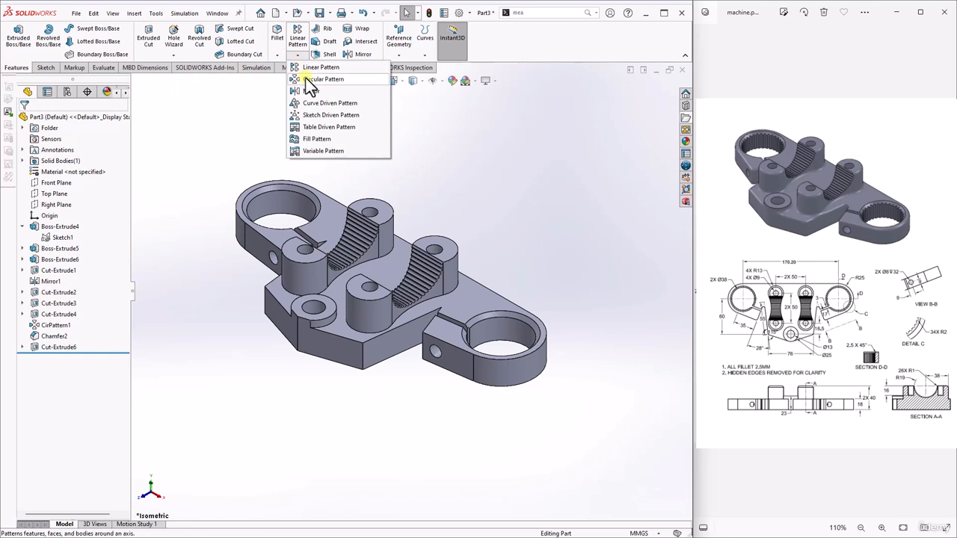
pyautogui.click(306, 79)
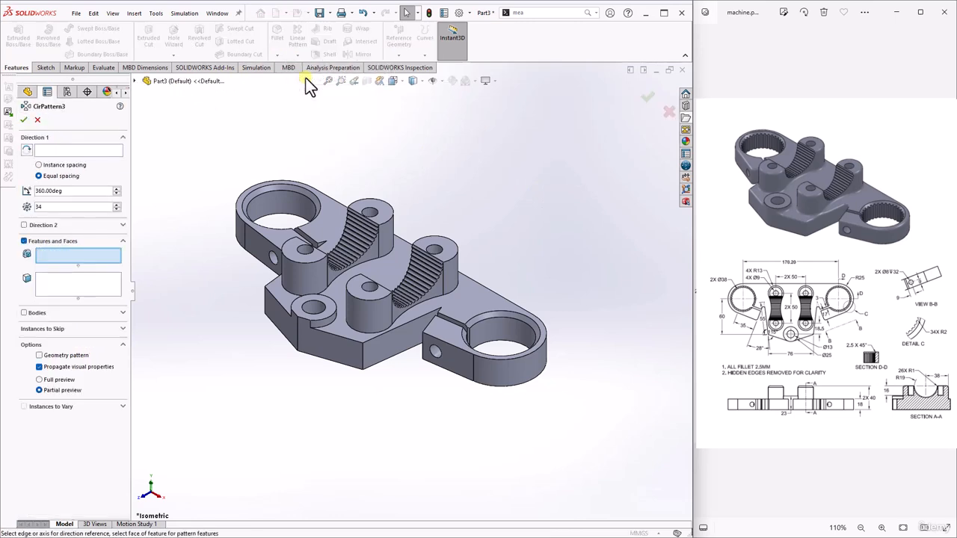
pyautogui.click(55, 148)
pyautogui.scroll(-3, 514, 354)
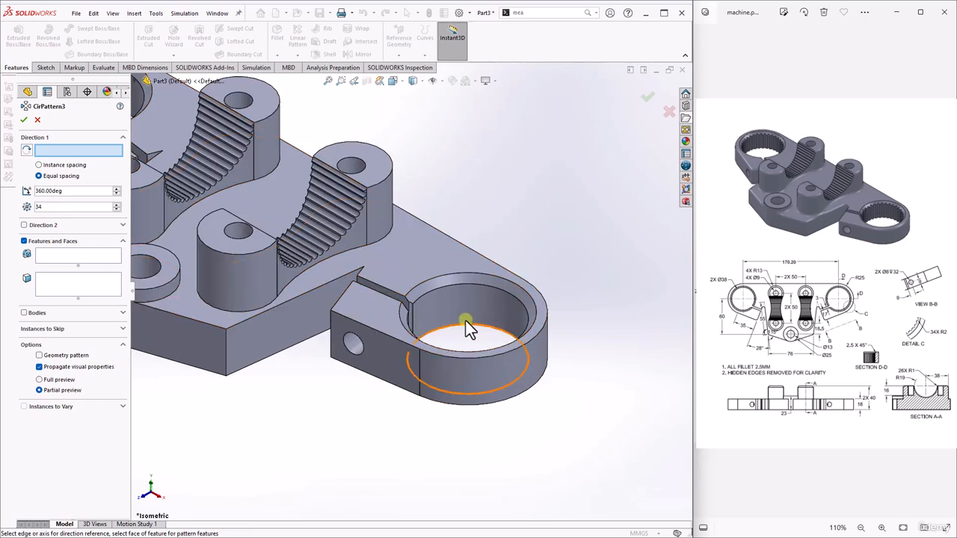
pyautogui.click(444, 319)
pyautogui.scroll(4, 445, 323)
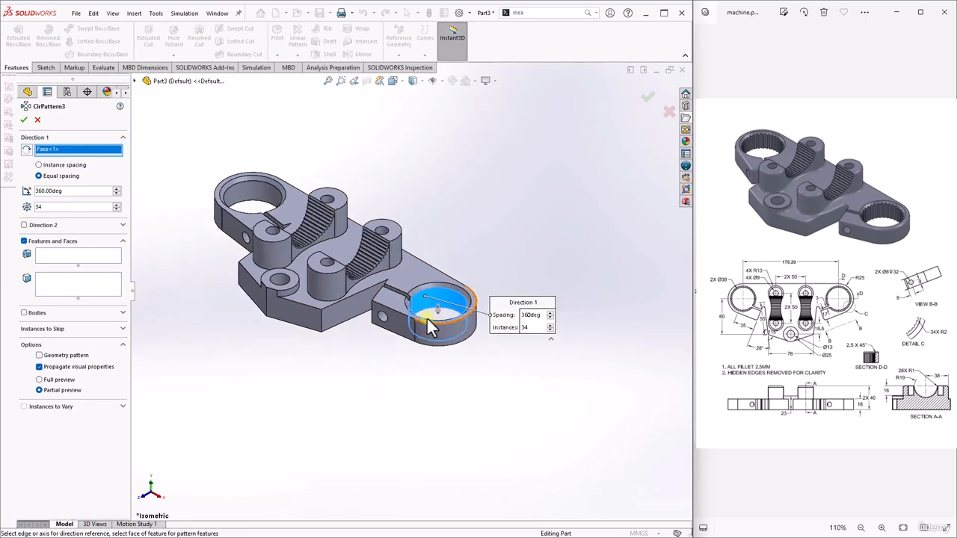
# Pattern the 2 mm bore groove cut as 34 equally spaced instances over 360 degrees and create the pattern.
pyautogui.doubleClick(58, 207)
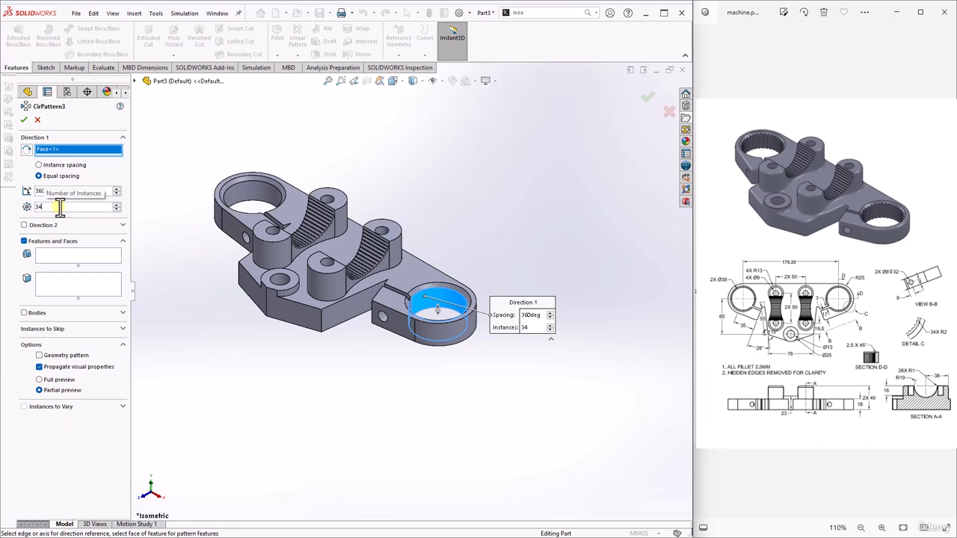
pyautogui.click(47, 255)
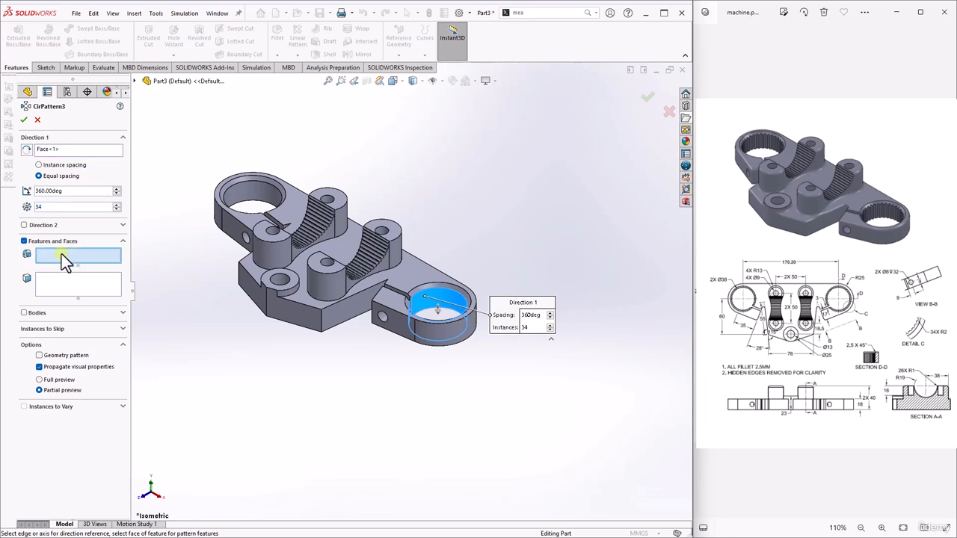
pyautogui.click(136, 82)
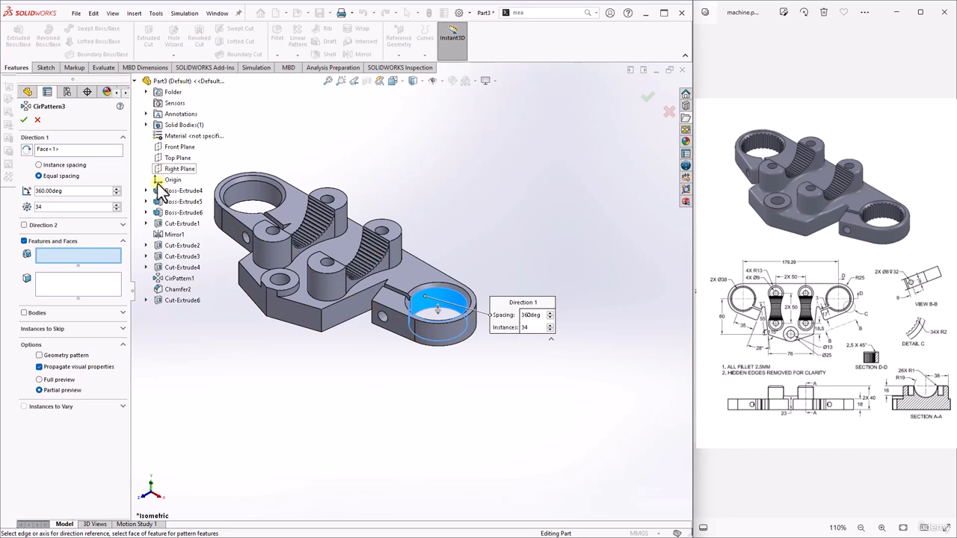
pyautogui.click(179, 300)
pyautogui.click(24, 120)
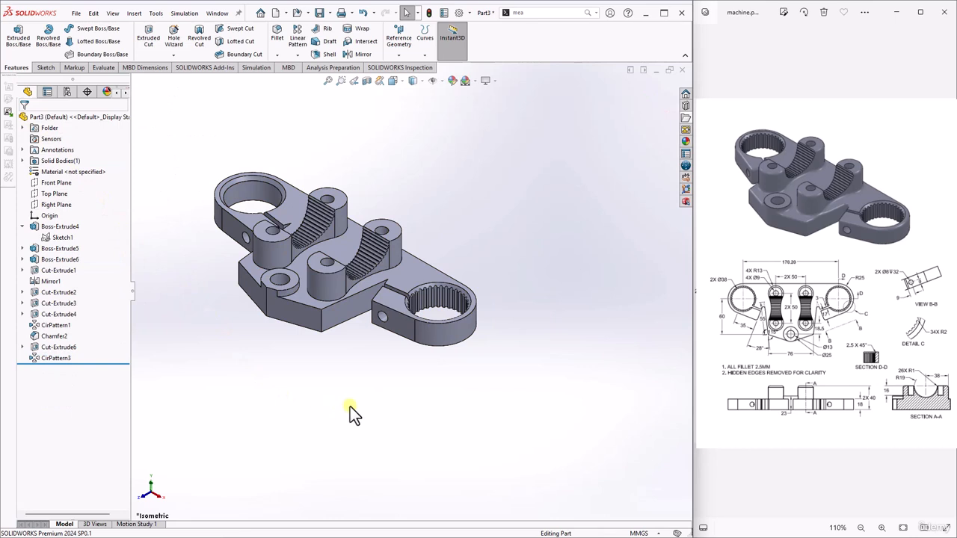
# Mirror the circular pattern of bore grooves about the Right Plane into the opposite clamp bore.
pyautogui.press('z')
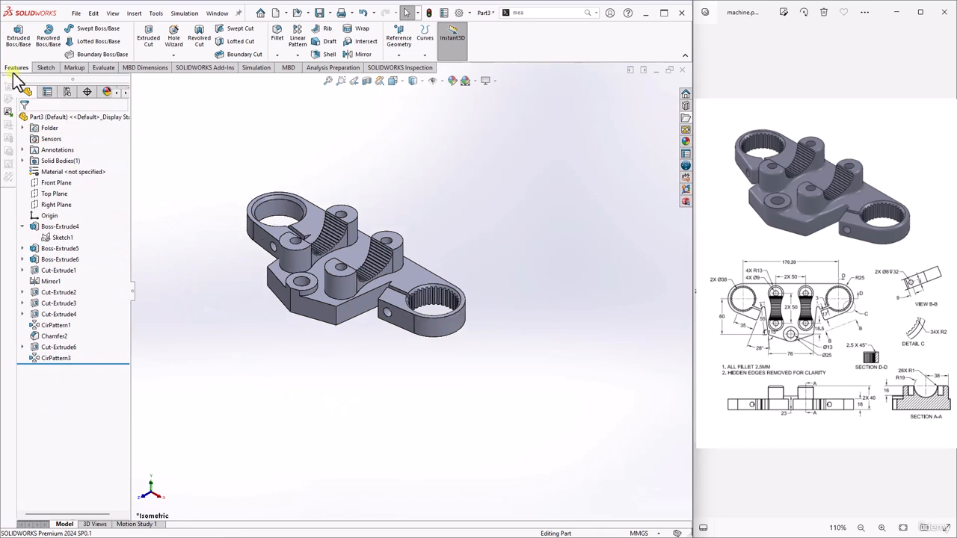
pyautogui.click(297, 54)
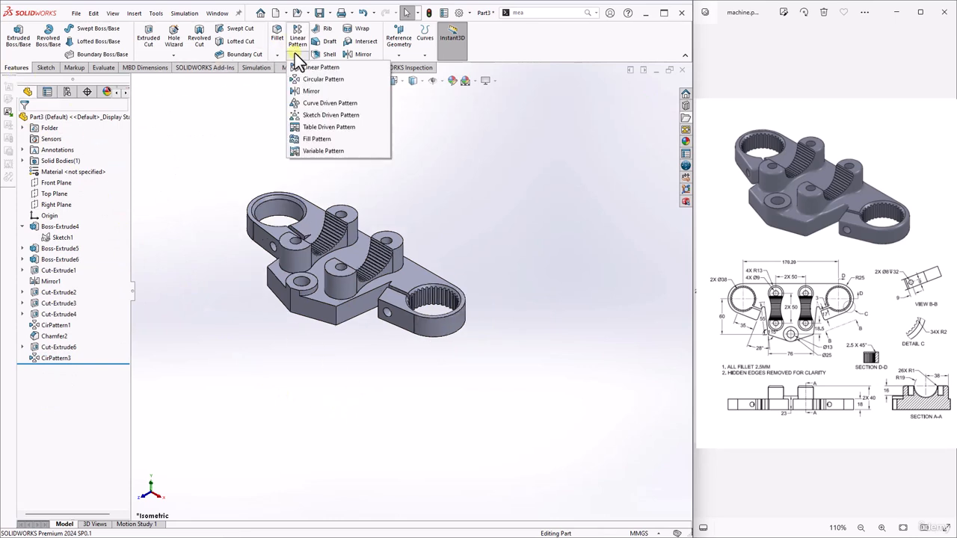
pyautogui.click(298, 90)
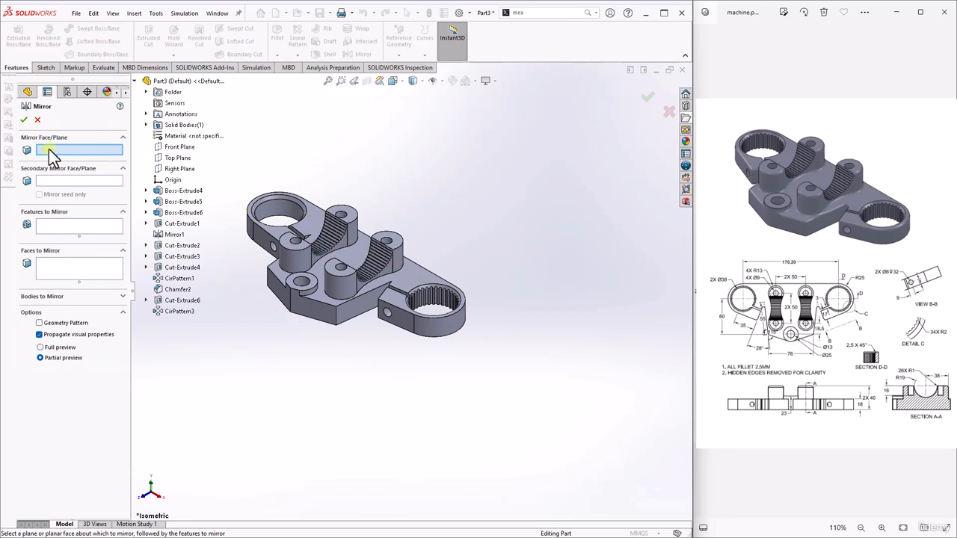
pyautogui.click(176, 168)
pyautogui.click(74, 229)
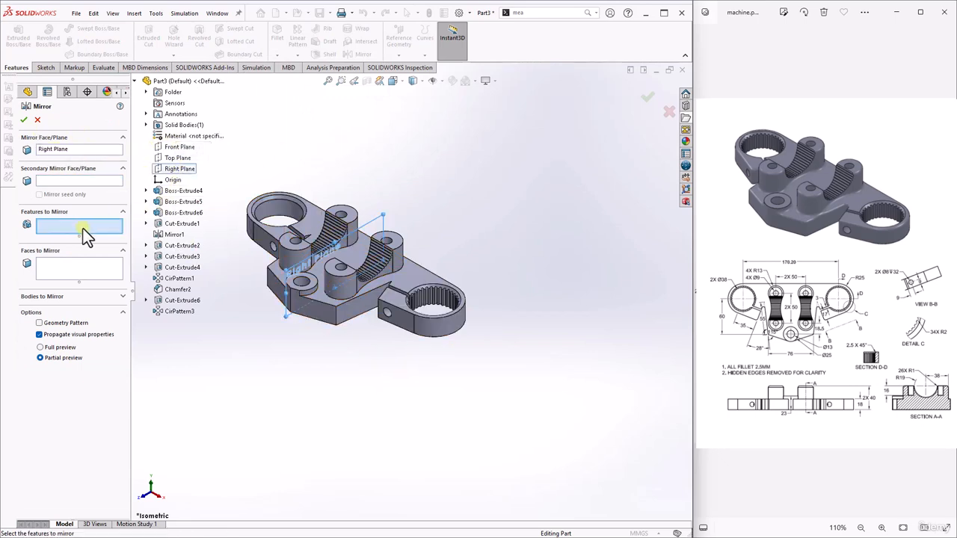
pyautogui.click(169, 311)
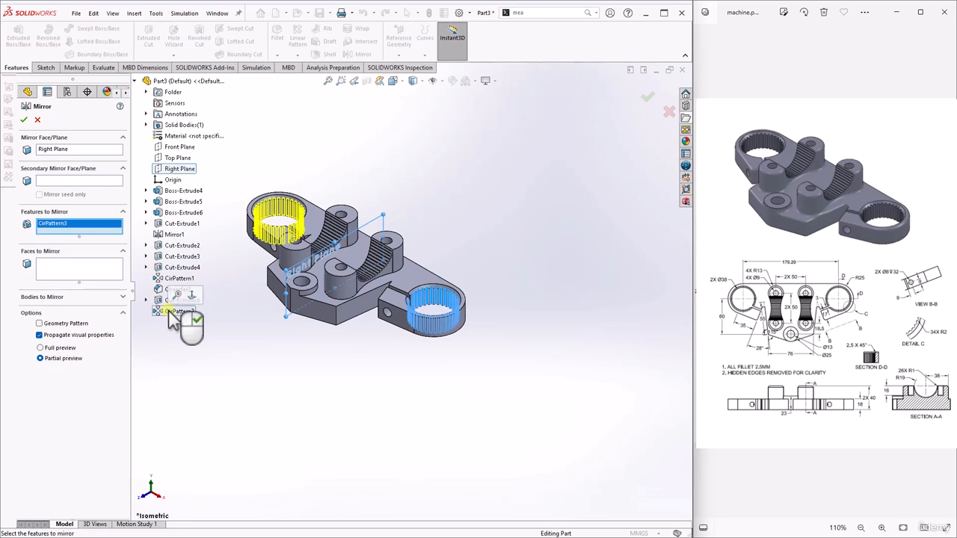
pyautogui.click(24, 120)
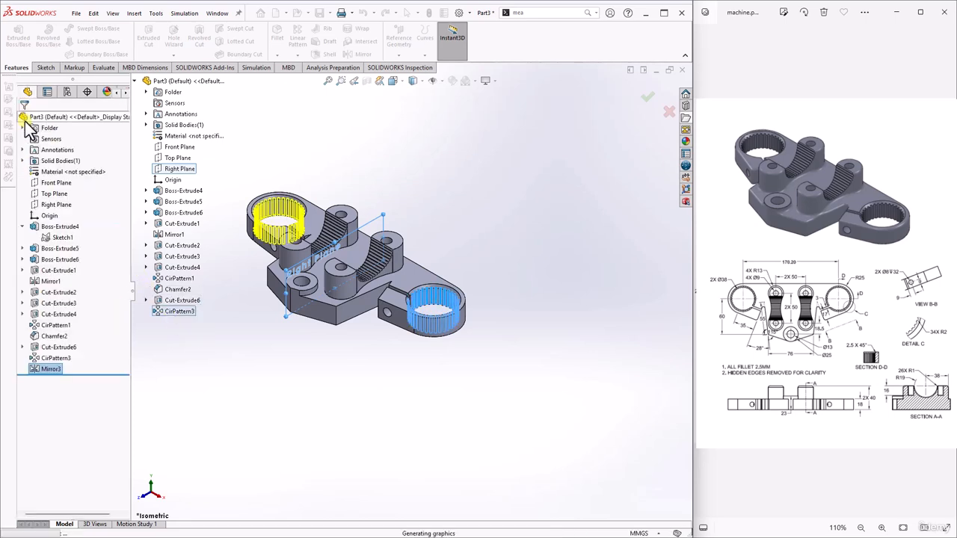
# Fillet the upper outer edges of the base plate and clamp arms with a symmetric 2.5 mm radius.
pyautogui.scroll(-3, 212, 243)
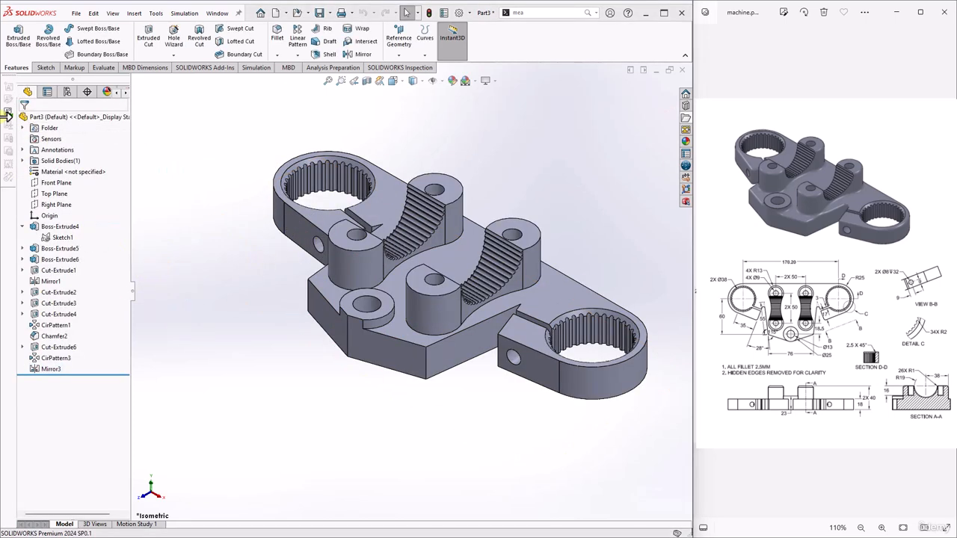
pyautogui.click(286, 37)
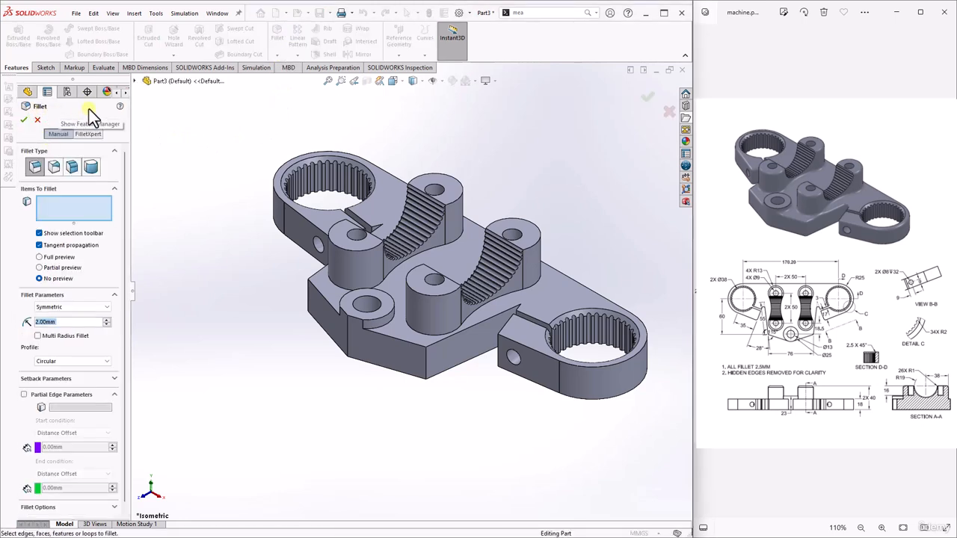
pyautogui.click(390, 335)
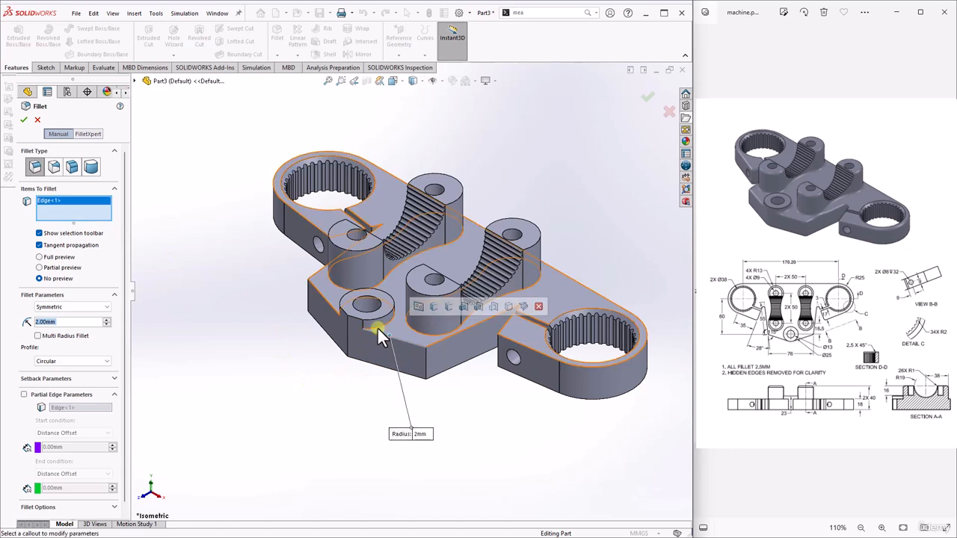
pyautogui.click(327, 303)
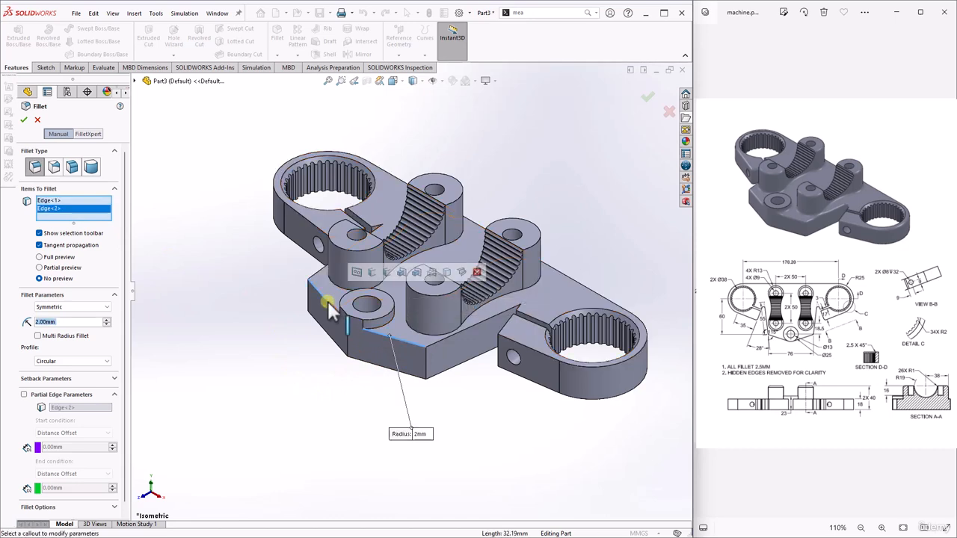
pyautogui.click(522, 349)
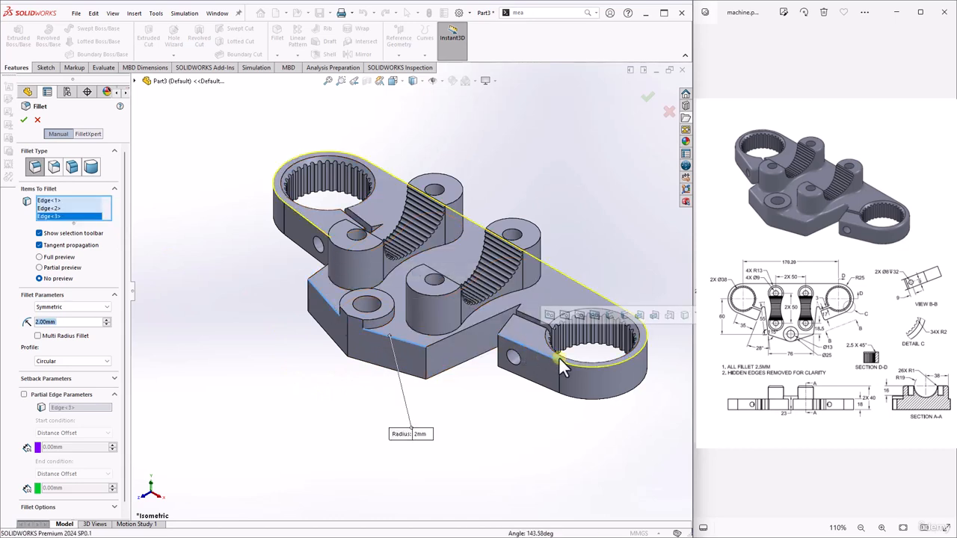
pyautogui.click(584, 372)
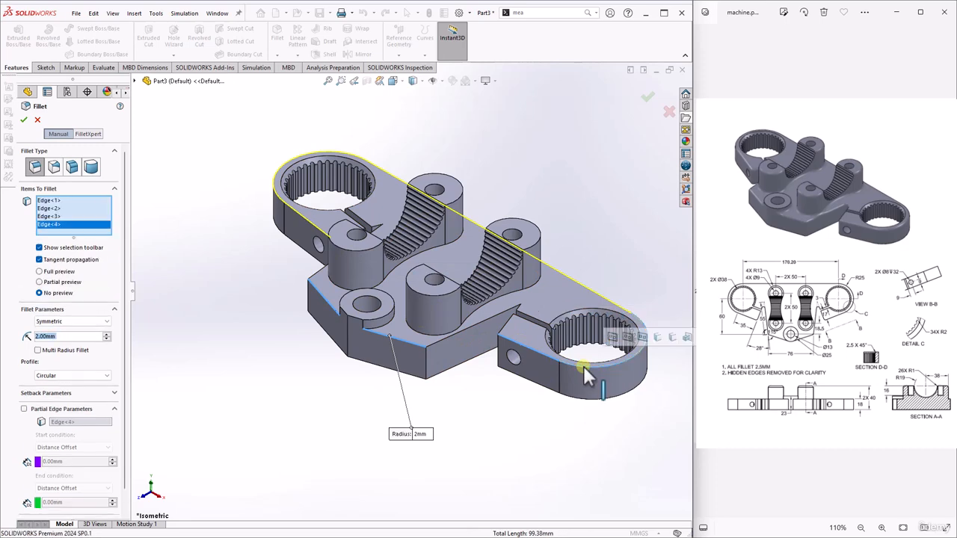
pyautogui.moveTo(261, 335)
pyautogui.mouseDown(button='middle')
pyautogui.moveTo(231, 318)
pyautogui.moveTo(239, 331)
pyautogui.moveTo(273, 321)
pyautogui.mouseUp(button='middle')
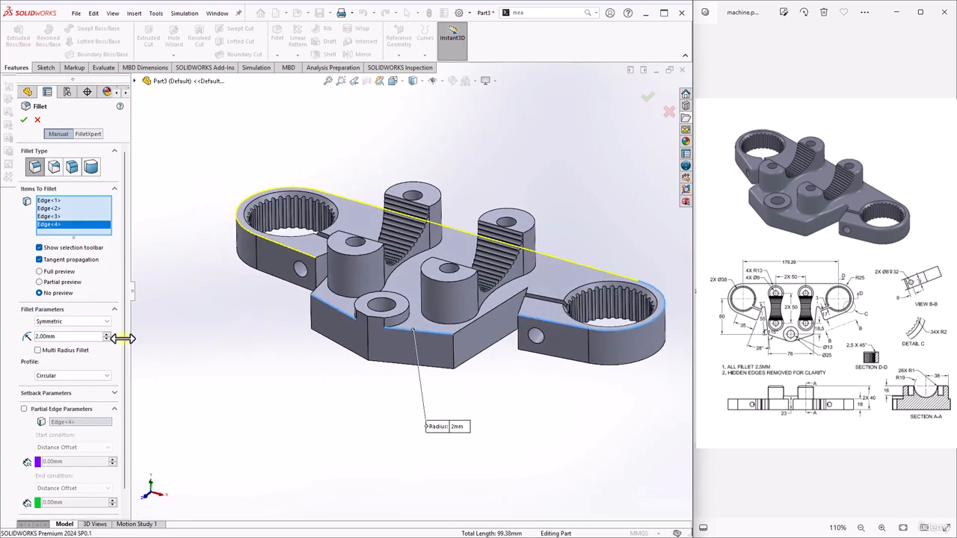
pyautogui.doubleClick(61, 336)
pyautogui.write('2.5')
pyautogui.click(23, 120)
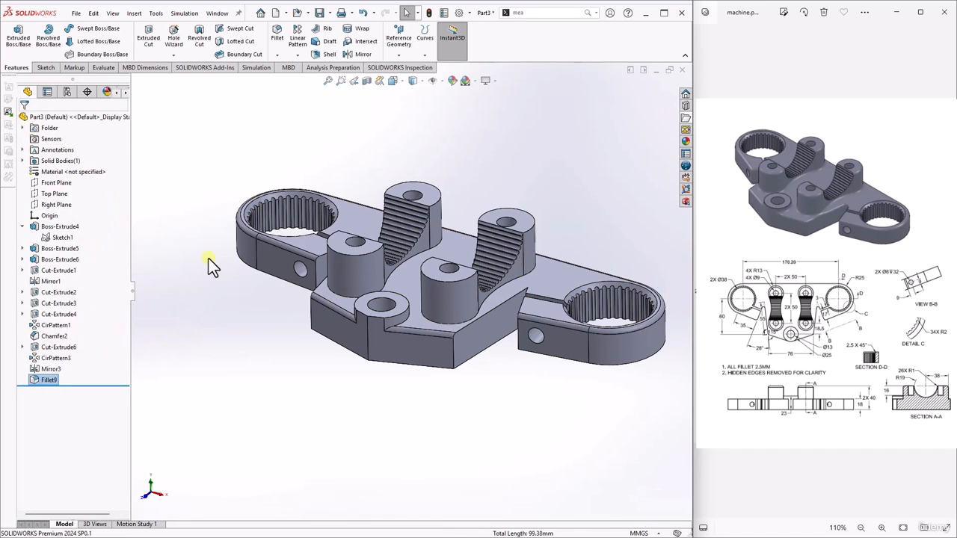
# Fillet the edges where the four posts, their grooved saddles and the front boss meet the base plate with a symmetric 2 mm radius.
pyautogui.click(278, 33)
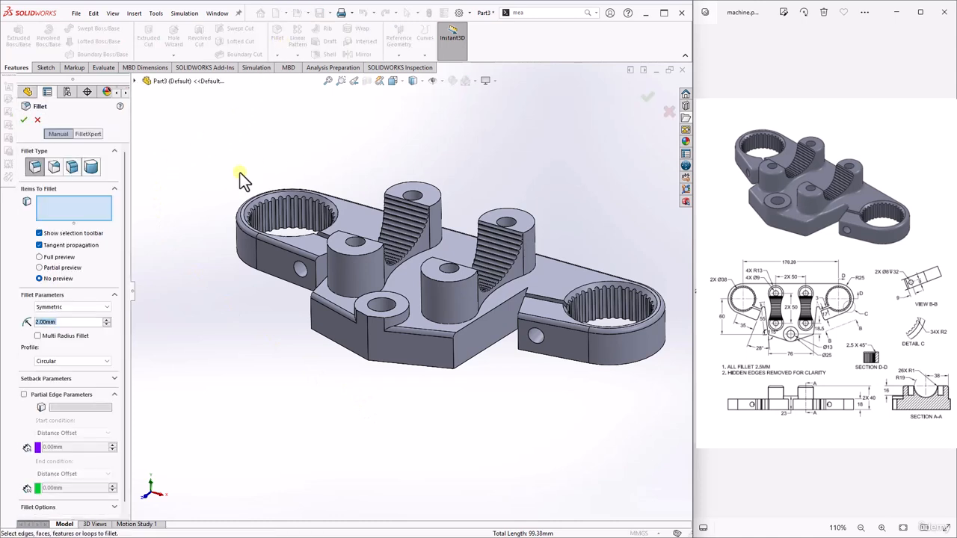
pyautogui.scroll(-3, 464, 286)
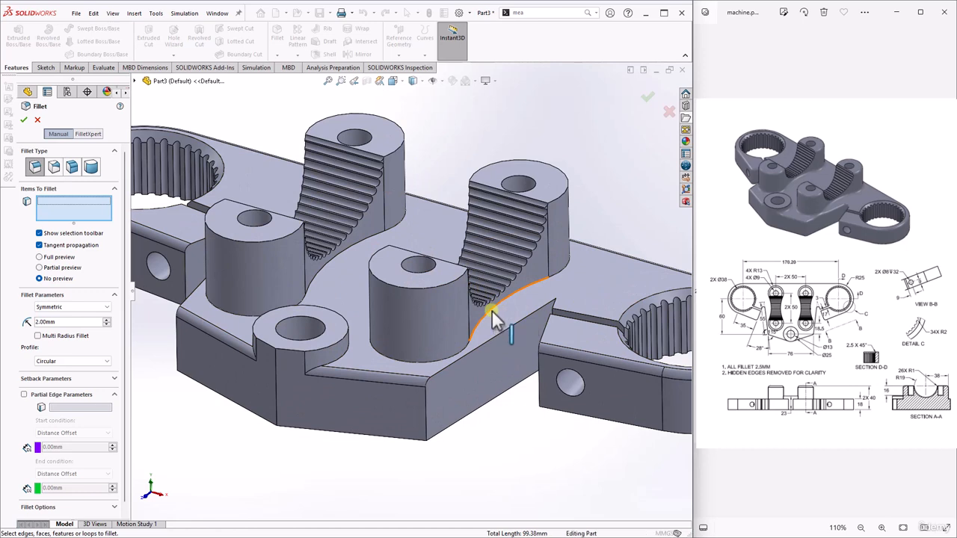
pyautogui.click(492, 309)
pyautogui.click(451, 355)
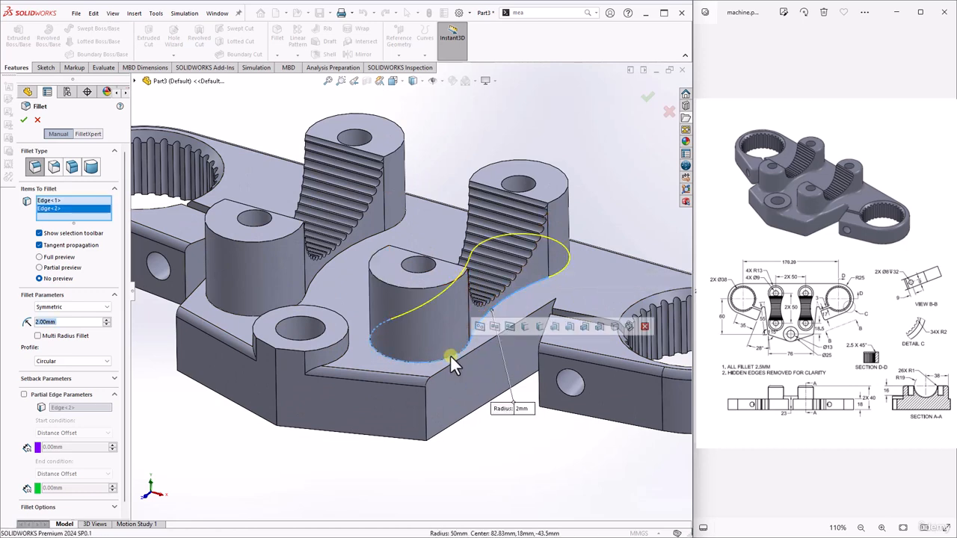
pyautogui.click(315, 285)
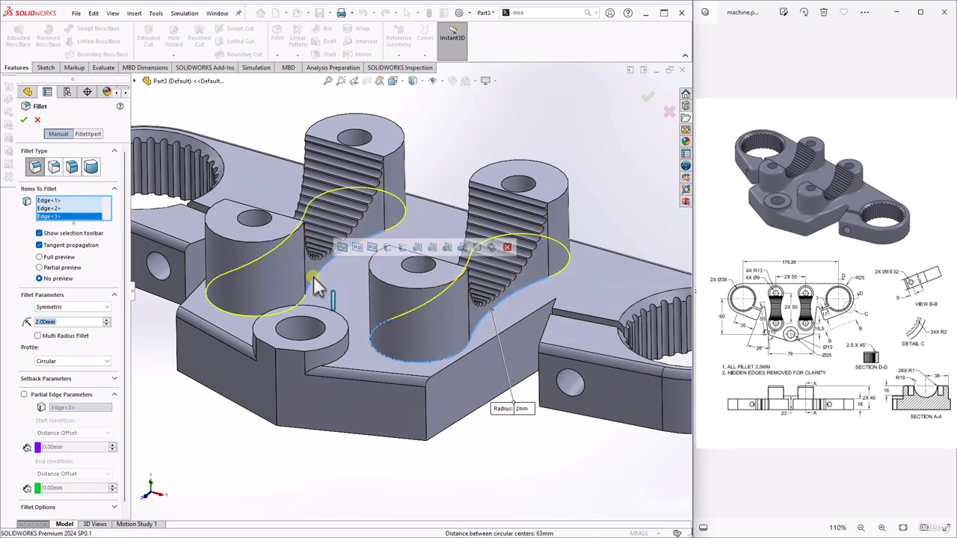
pyautogui.press('f')
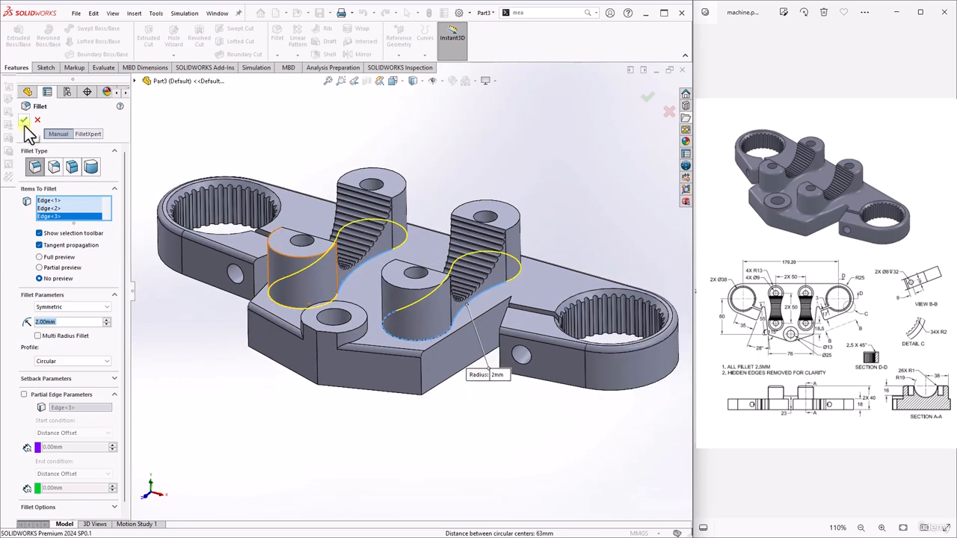
pyautogui.moveTo(354, 324); pyautogui.dragTo(341, 342, button='middle')
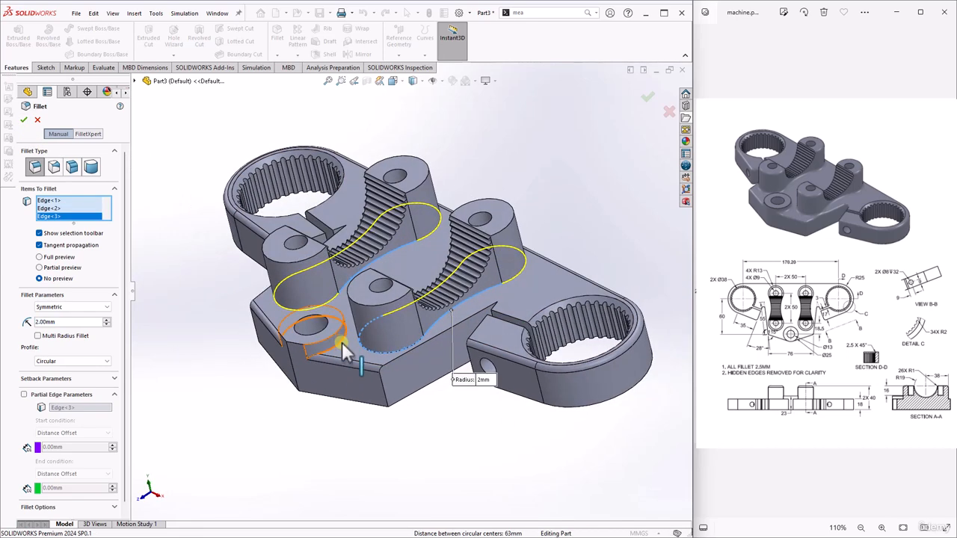
pyautogui.click(341, 341)
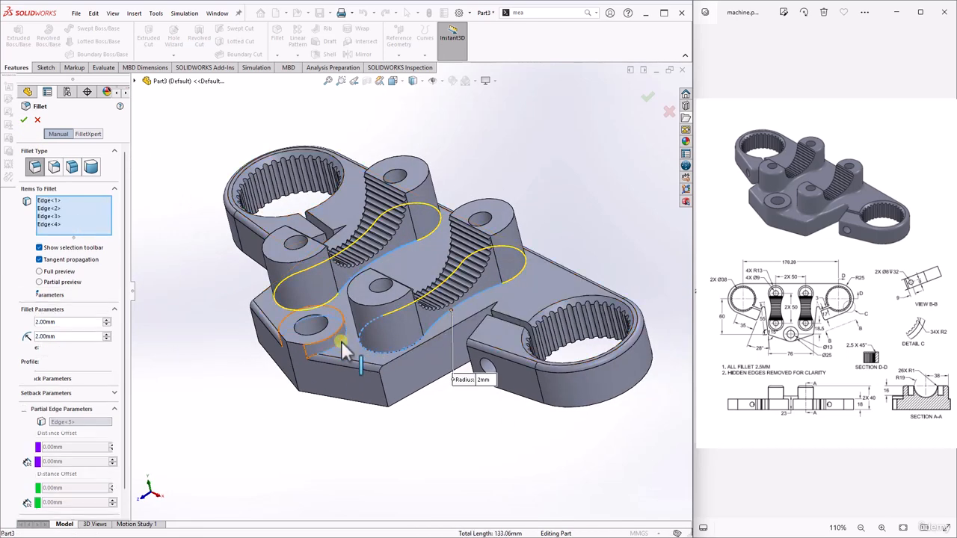
pyautogui.click(25, 120)
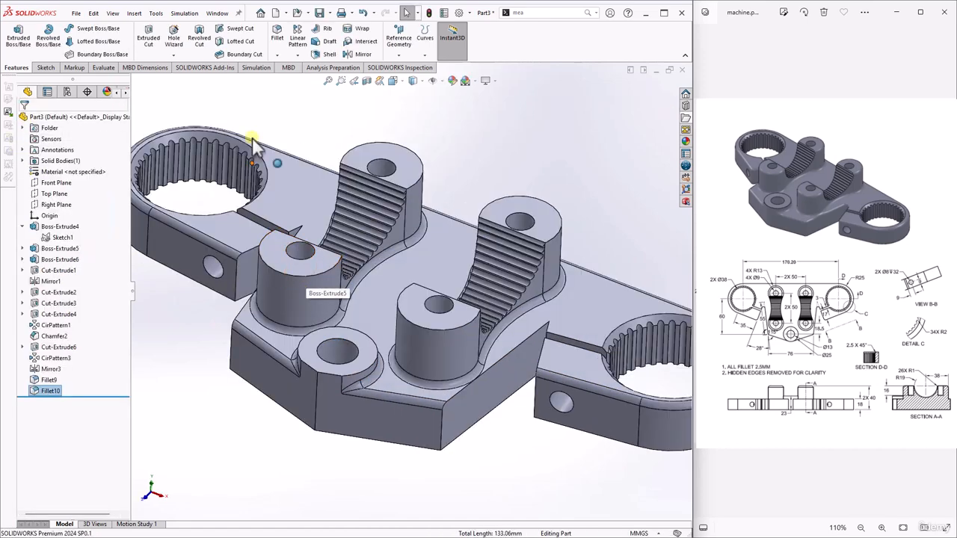
# Fillet the curved top outer edges of all four posts with a symmetric 2 mm radius.
pyautogui.click(278, 34)
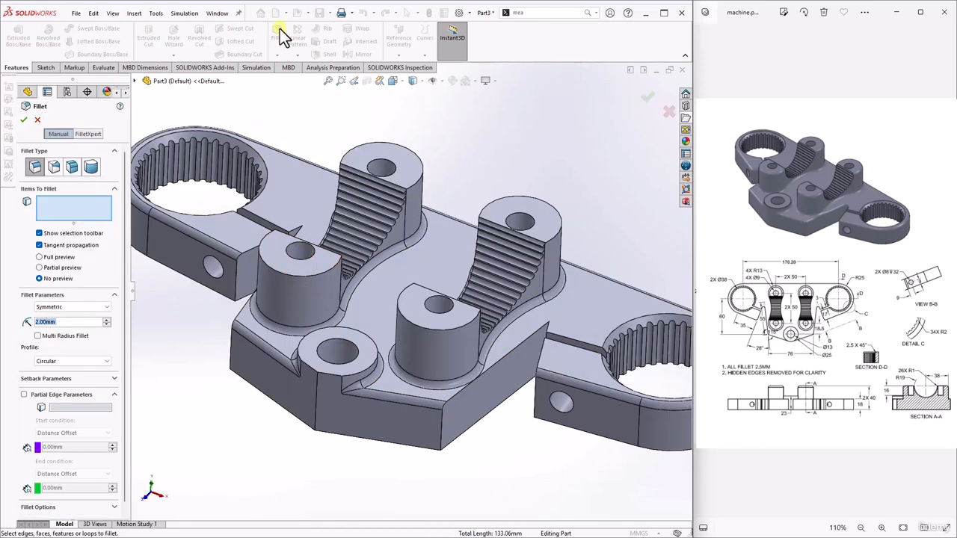
pyautogui.click(91, 208)
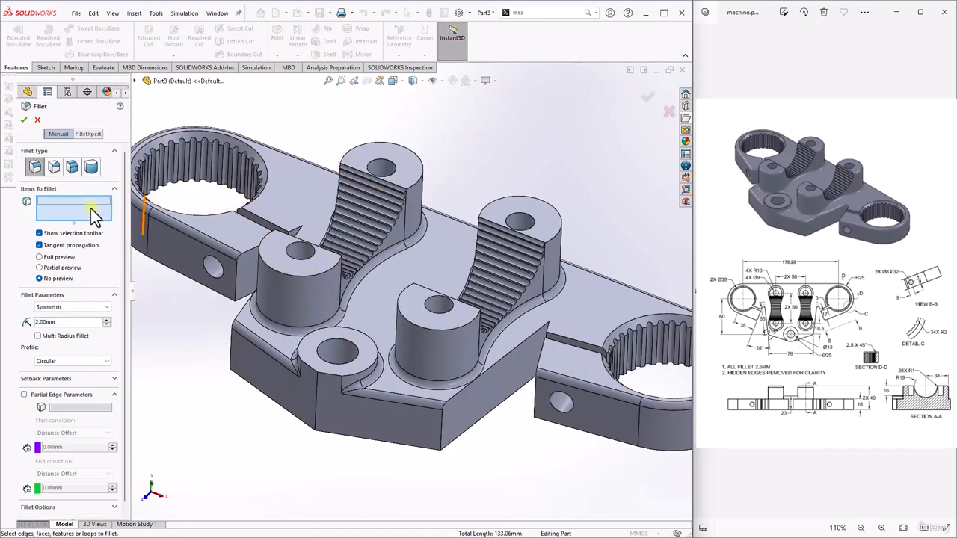
pyautogui.click(301, 275)
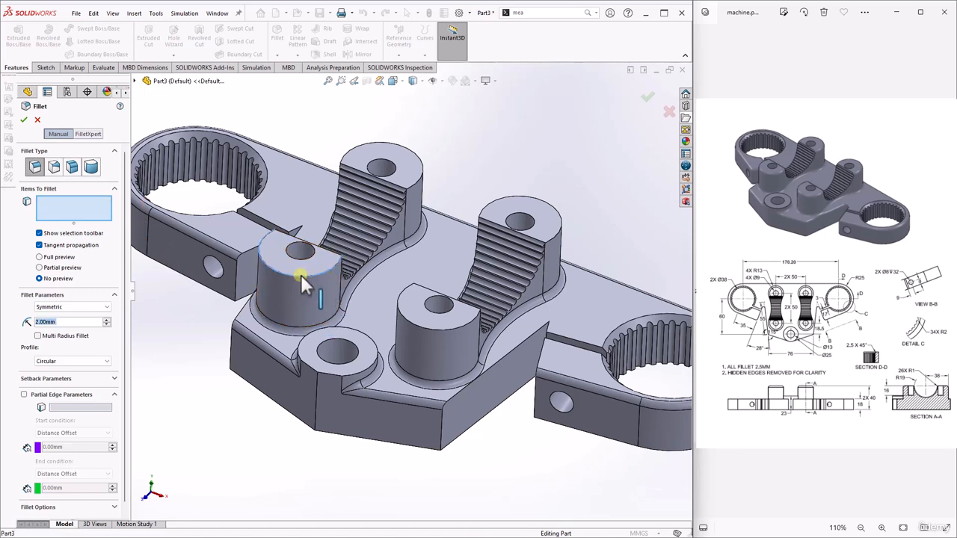
pyautogui.click(439, 333)
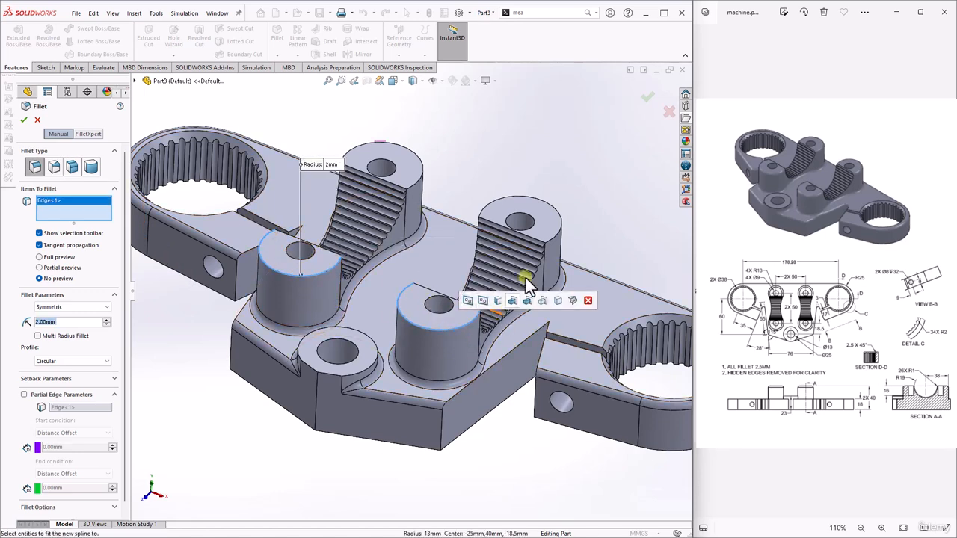
pyautogui.click(553, 237)
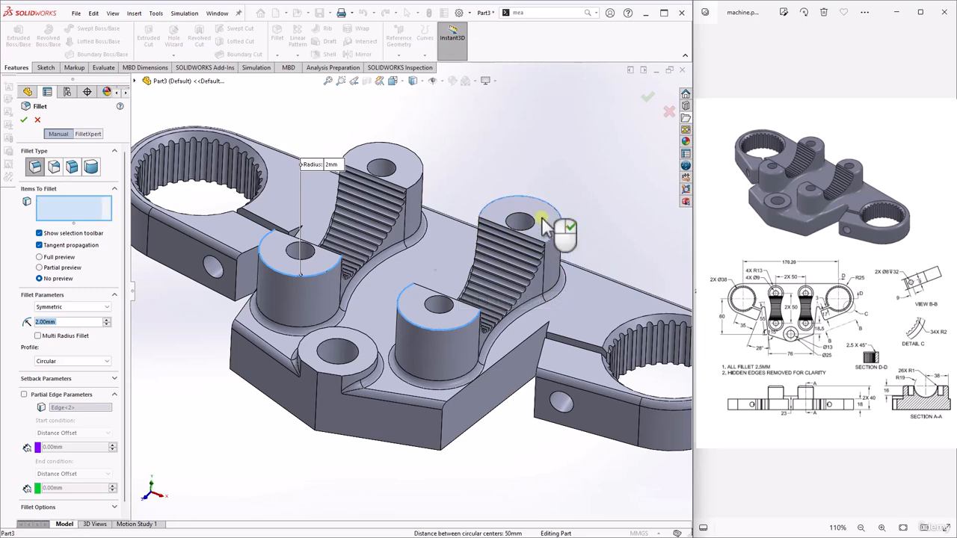
pyautogui.click(419, 187)
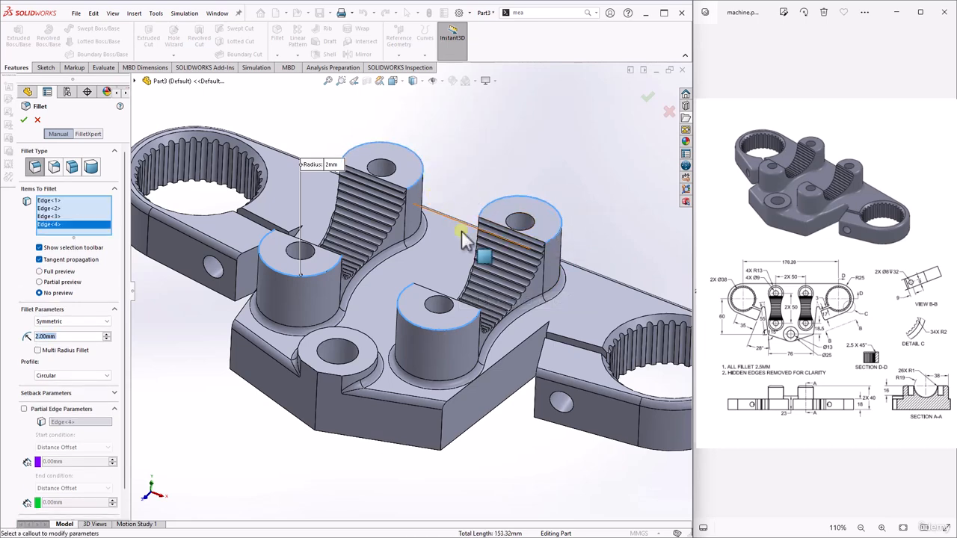
pyautogui.click(24, 119)
pyautogui.scroll(3, 357, 364)
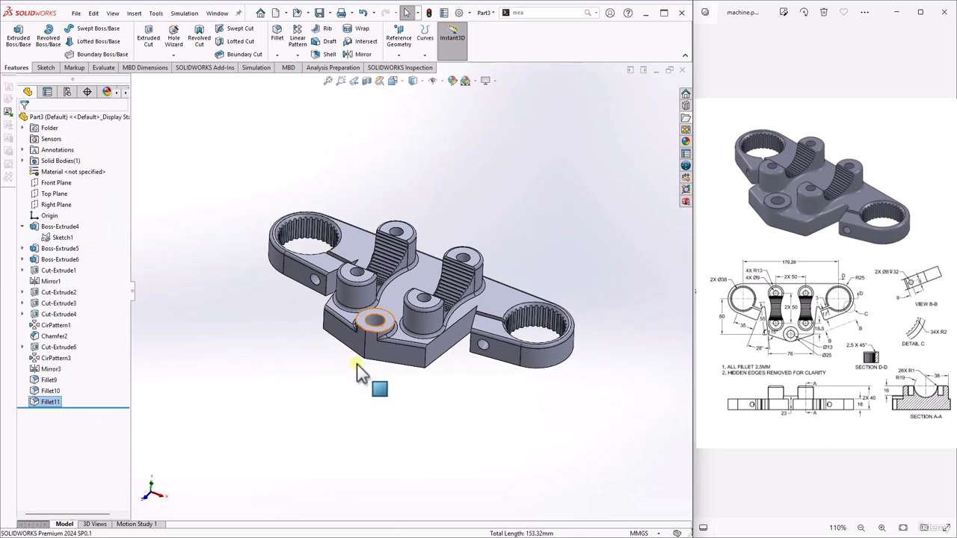
pyautogui.moveTo(400, 363); pyautogui.dragTo(384, 341, button='middle')
pyautogui.press('f')
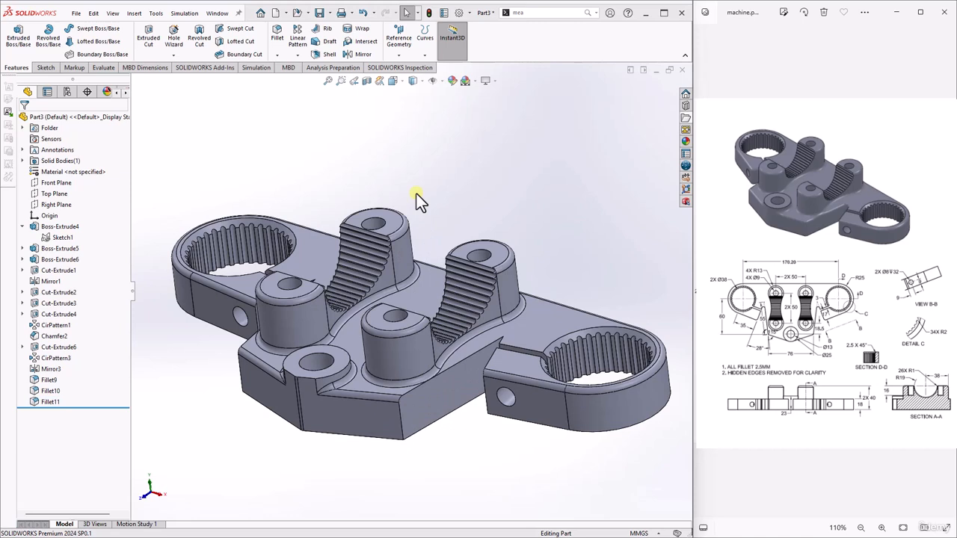
# Save the part under the file name "lower handlebar holder" in the MOTORCYCLE folder in Documents.
pyautogui.moveTo(329, 13)
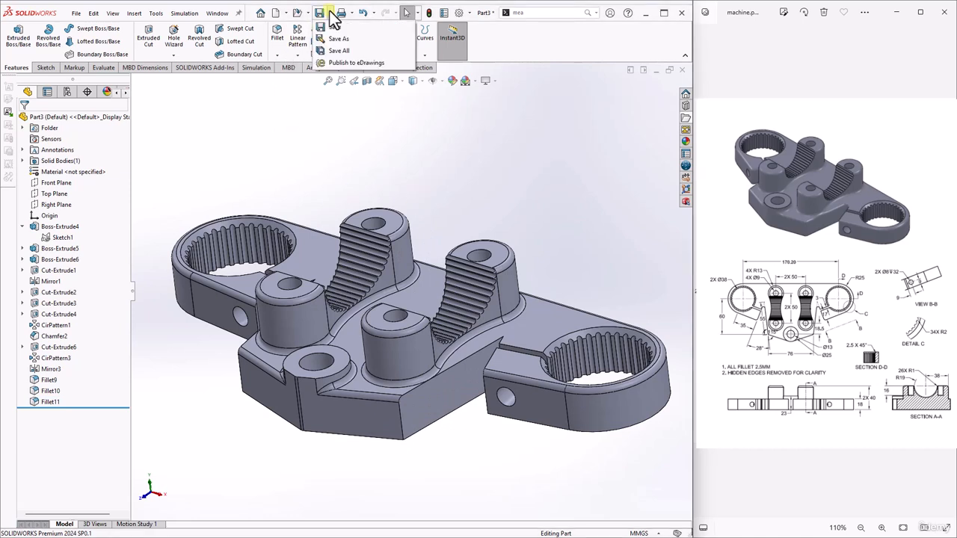
pyautogui.click(343, 37)
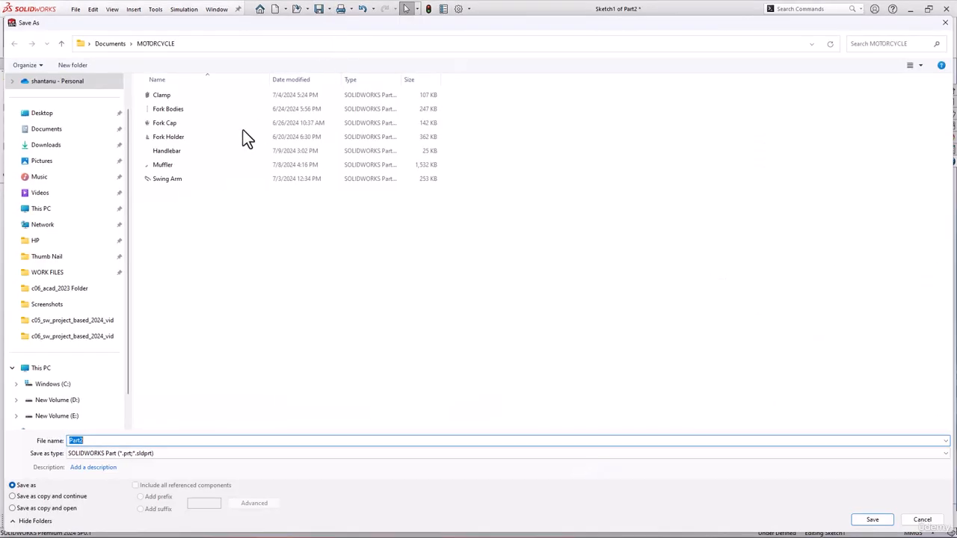
pyautogui.click(55, 135)
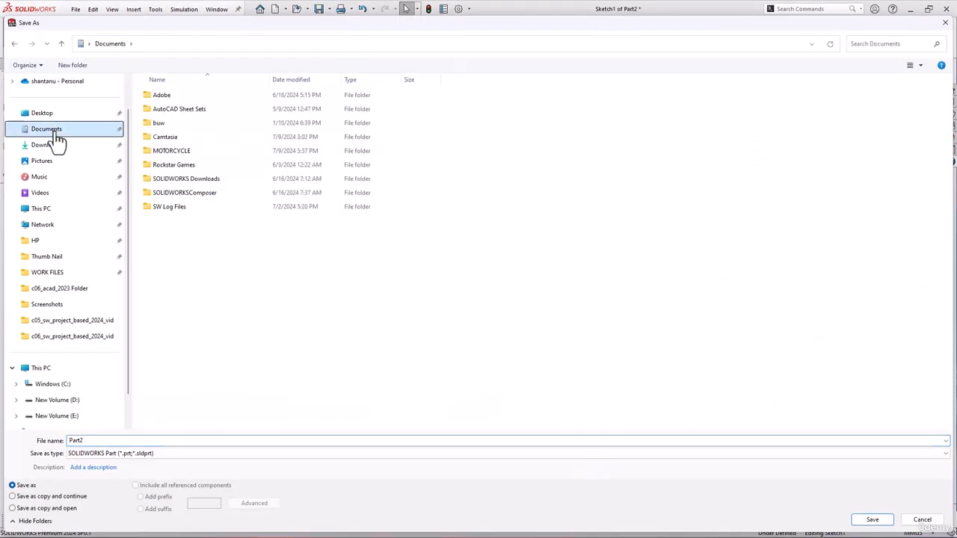
pyautogui.doubleClick(189, 152)
pyautogui.doubleClick(104, 439)
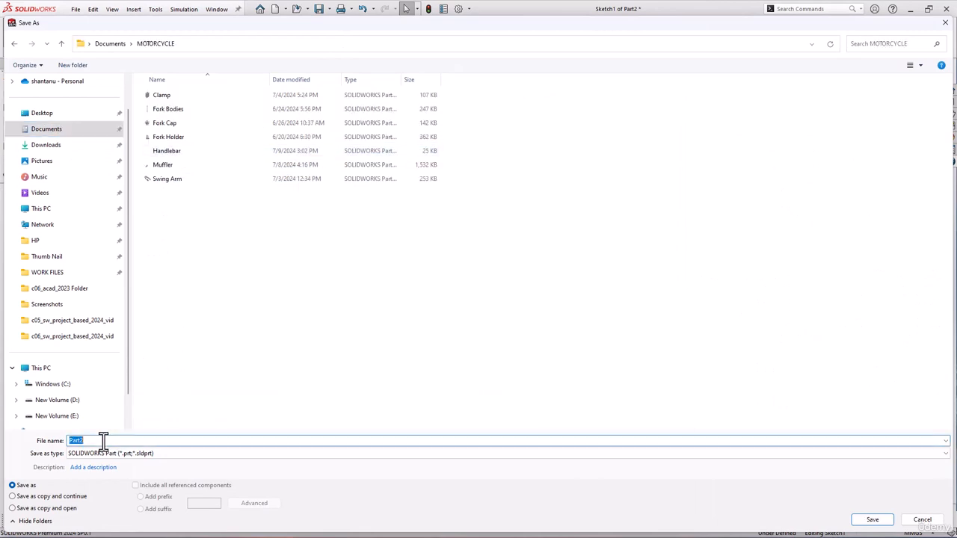
pyautogui.write('lower handlebar holder')
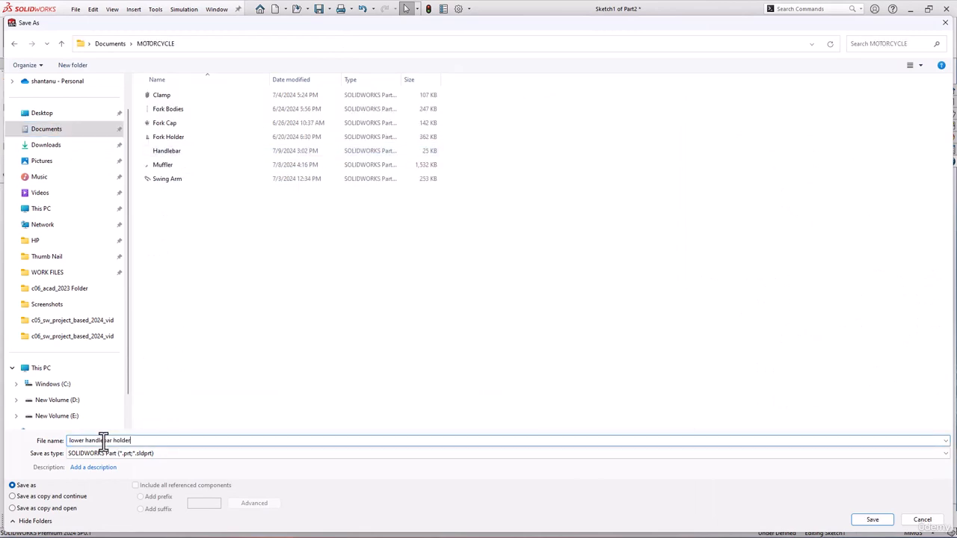